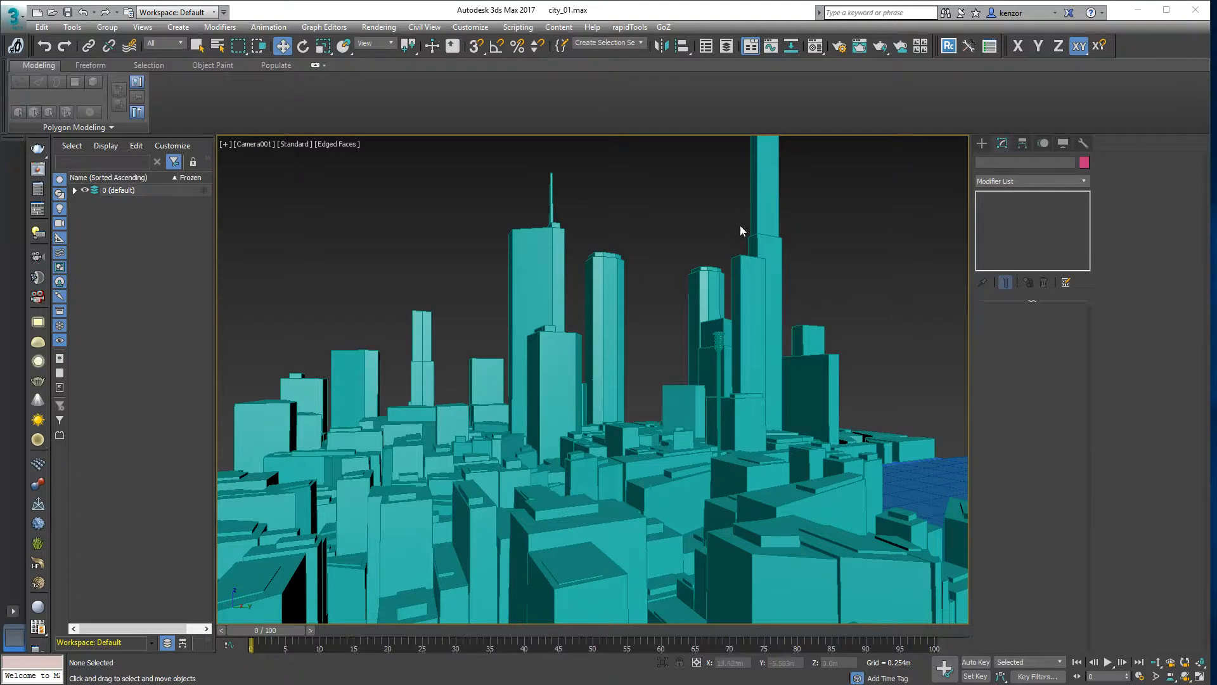
- Switch the camera viewport to Top and orbit into an angled orthographic view of the city lots
key(t)
alt+middle_drag(830, 392, 741, 384)
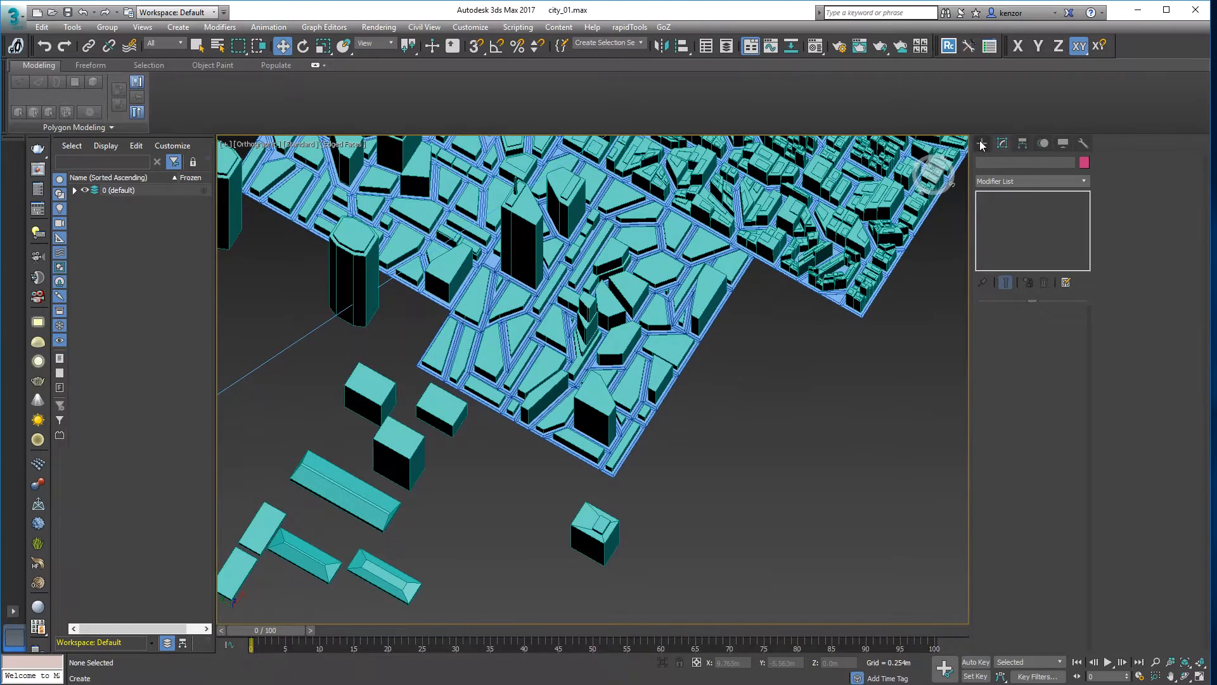
- Create a new 3×3-segment Plane primitive over the city lots
click(981, 144)
click(1054, 274)
alt+middle_drag(747, 465, 722, 361)
drag(705, 353, 816, 522)
middle_drag(858, 440, 814, 347)
- Isolate the plane, convert it to an Editable Poly, and view it from the top
key(alt+q)
alt+middle_drag(748, 365, 745, 326)
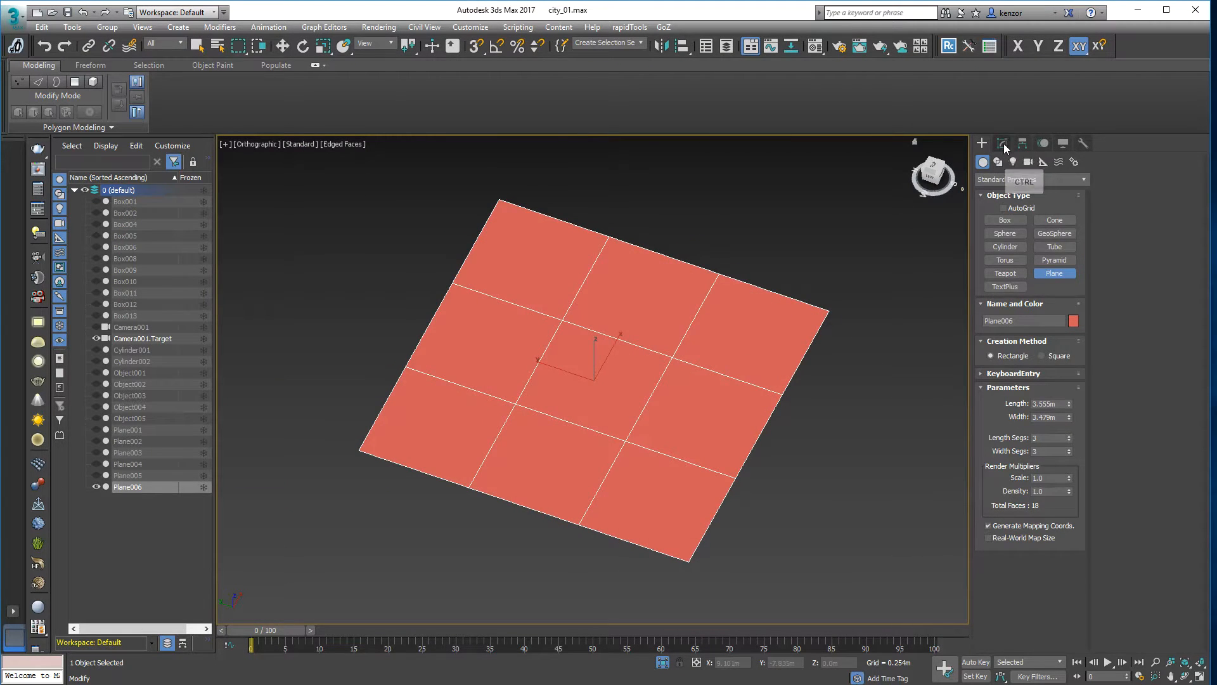
click(1002, 144)
right_click(1012, 198)
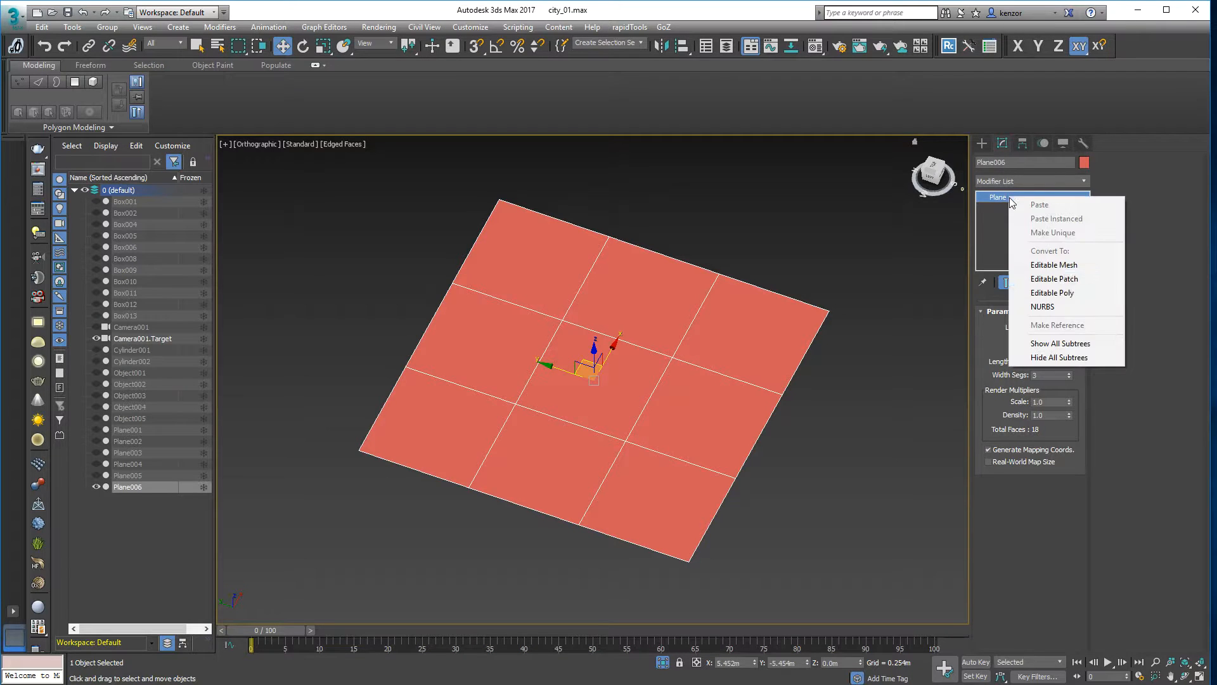
click(1064, 298)
alt+middle_drag(850, 353, 895, 190)
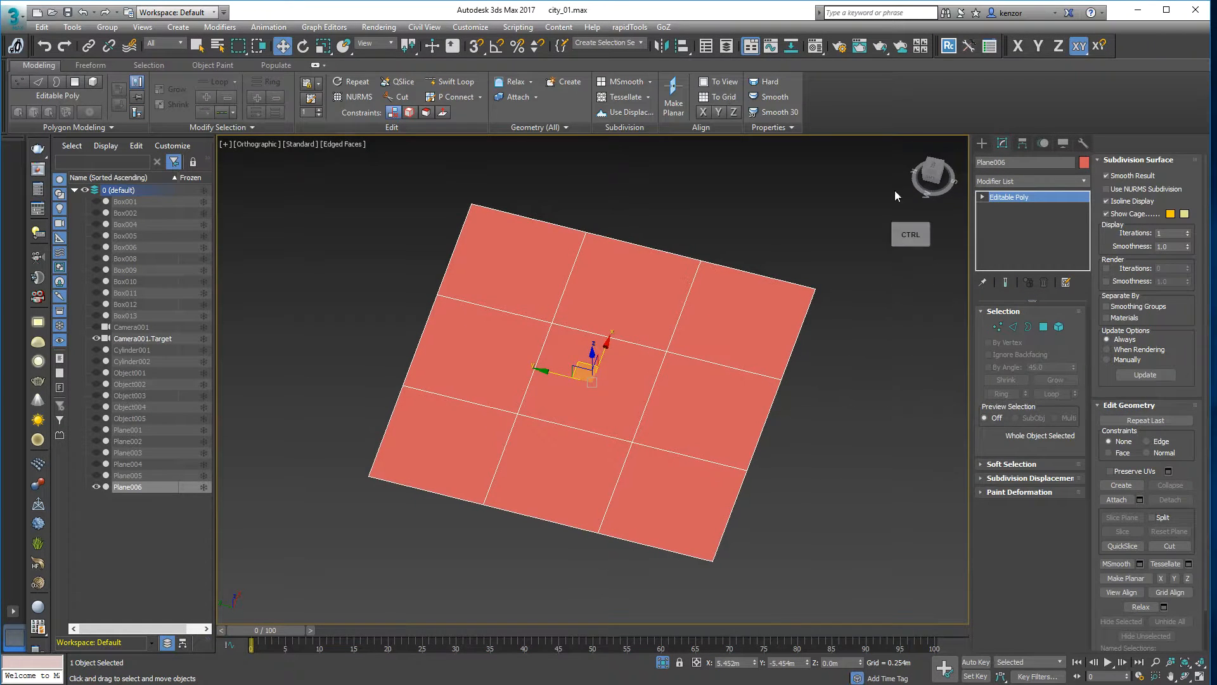
click(934, 163)
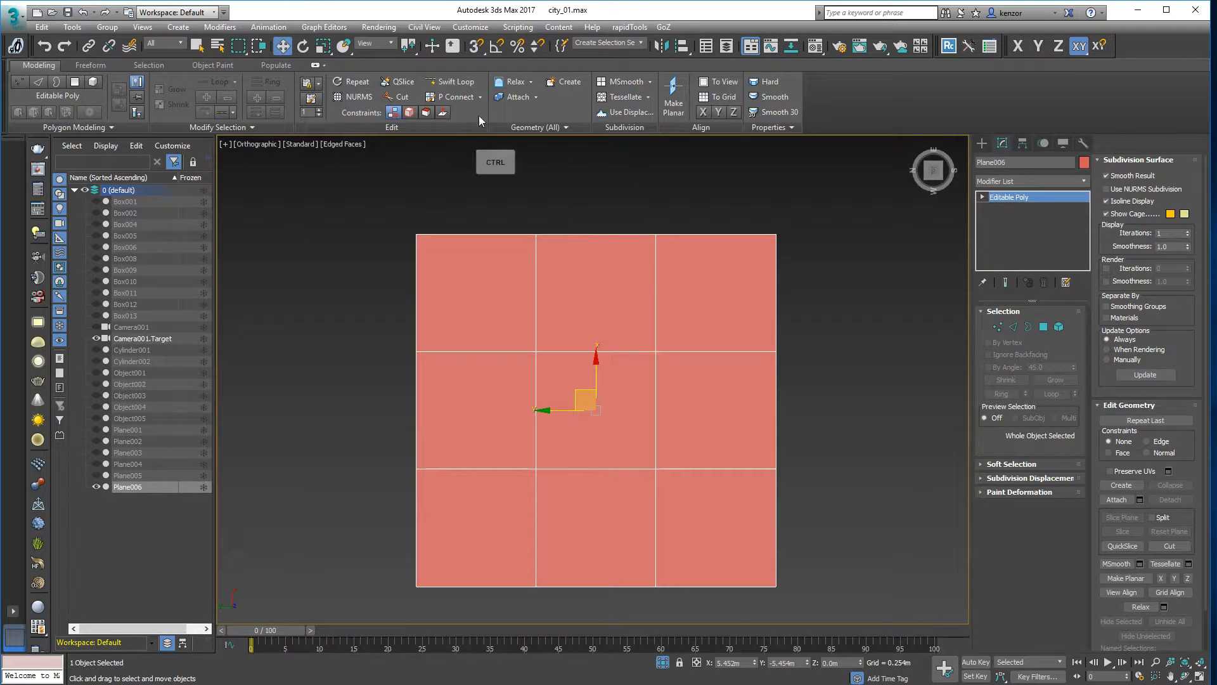
- QuickSlice slanted cuts across the plane's upper and lower parts, then enter Polygon mode
click(403, 82)
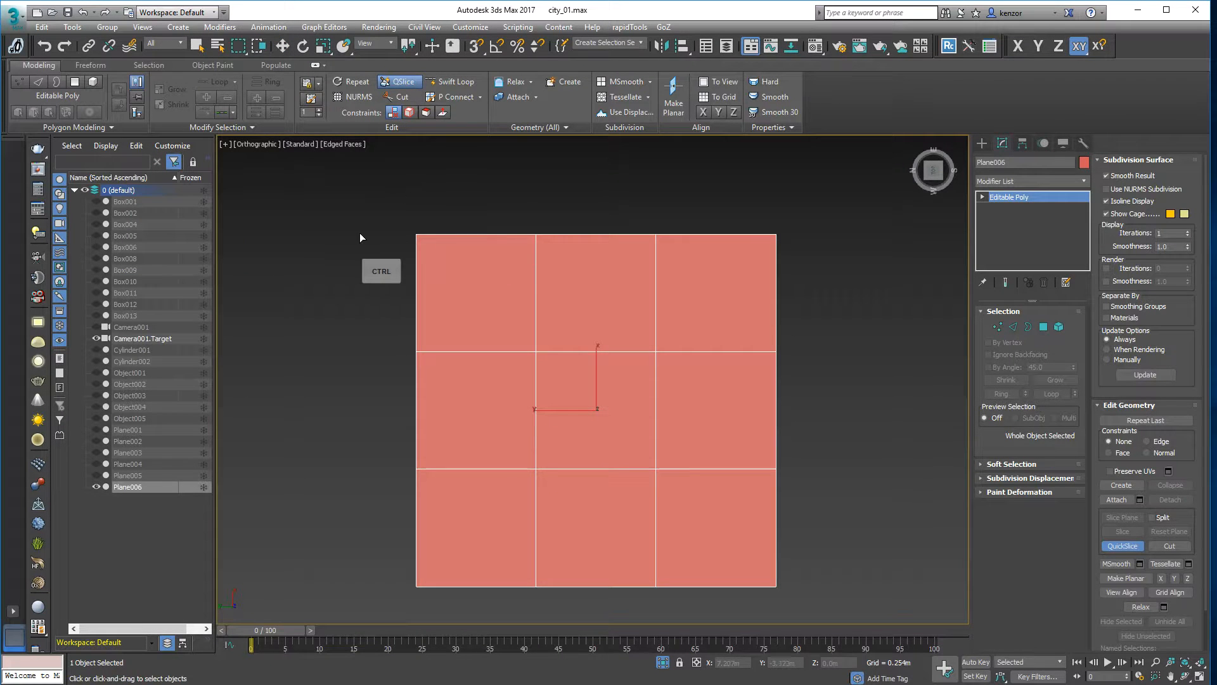
click(357, 256)
click(881, 341)
click(401, 570)
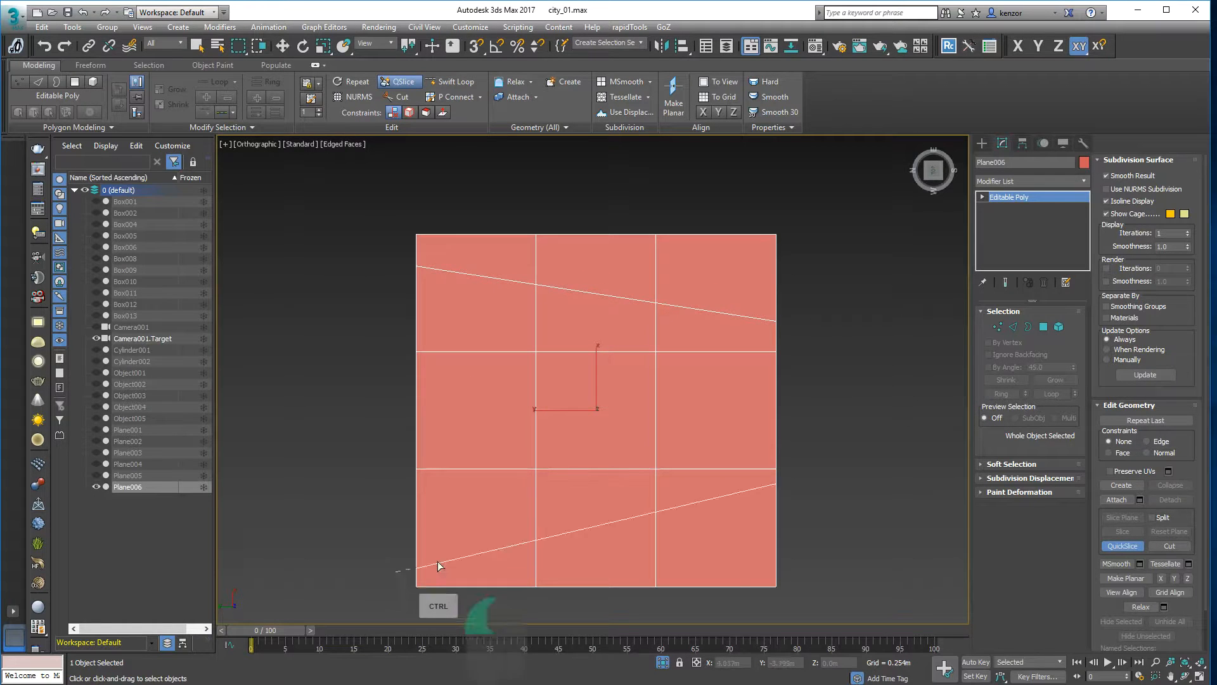
click(828, 494)
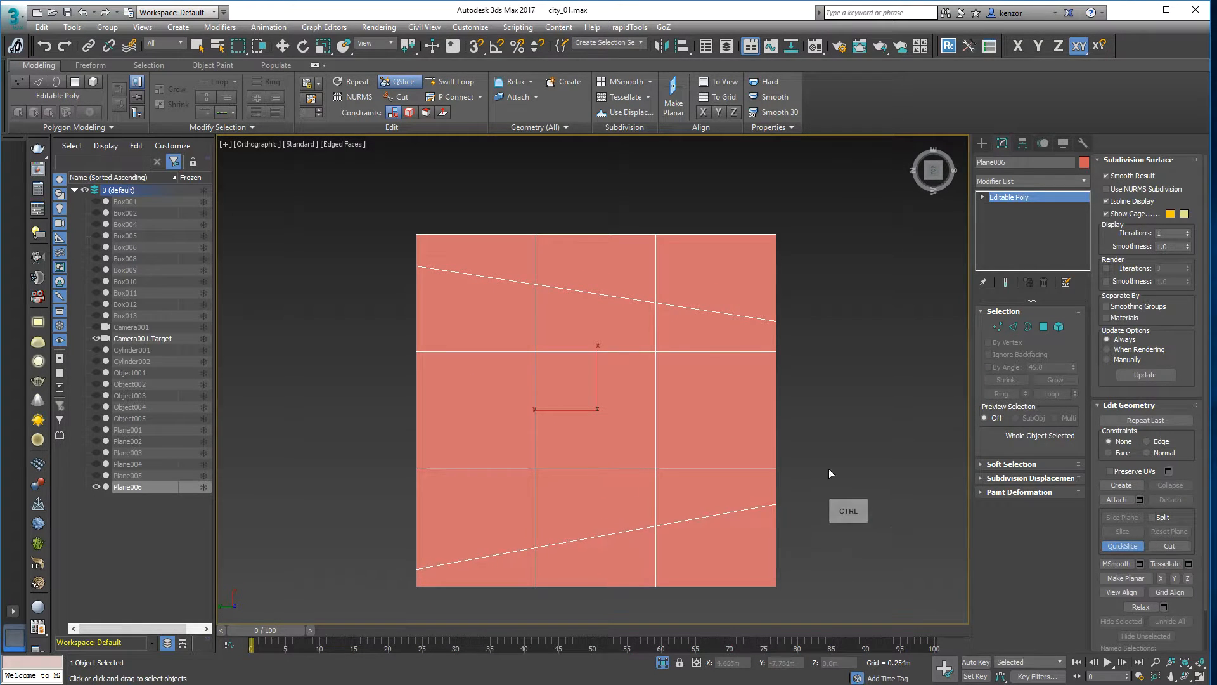
click(1043, 327)
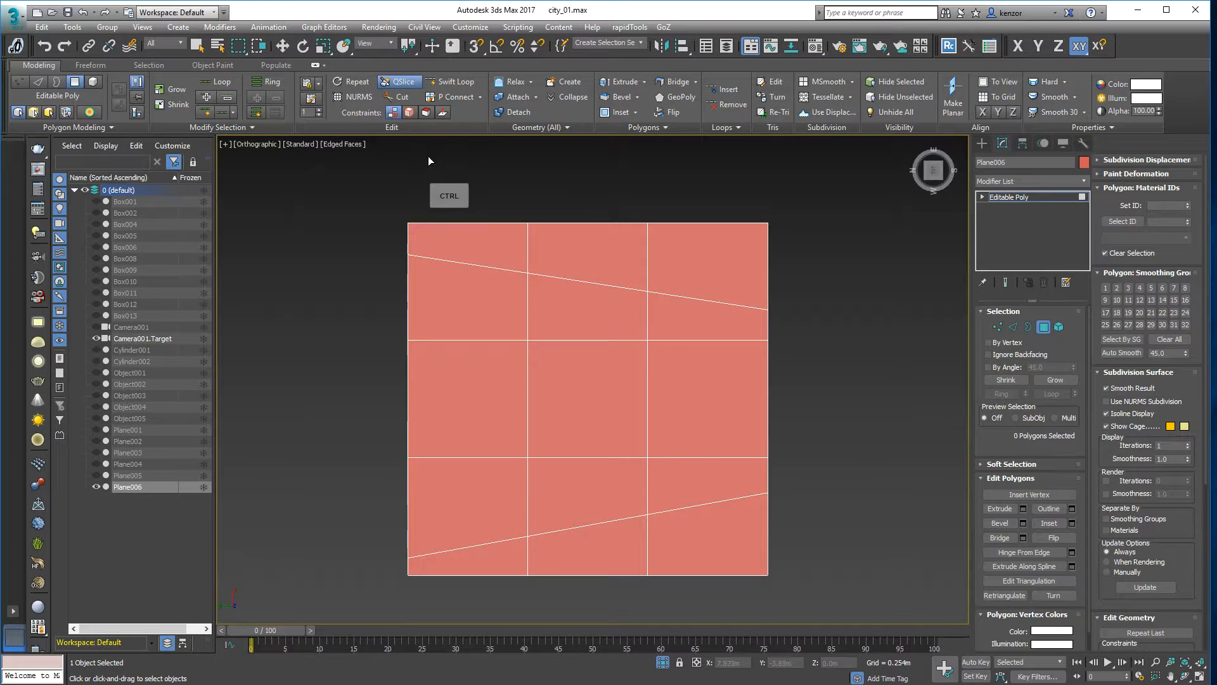
- Split the top-right polygon with a near-vertical QuickSlice line
key(w)
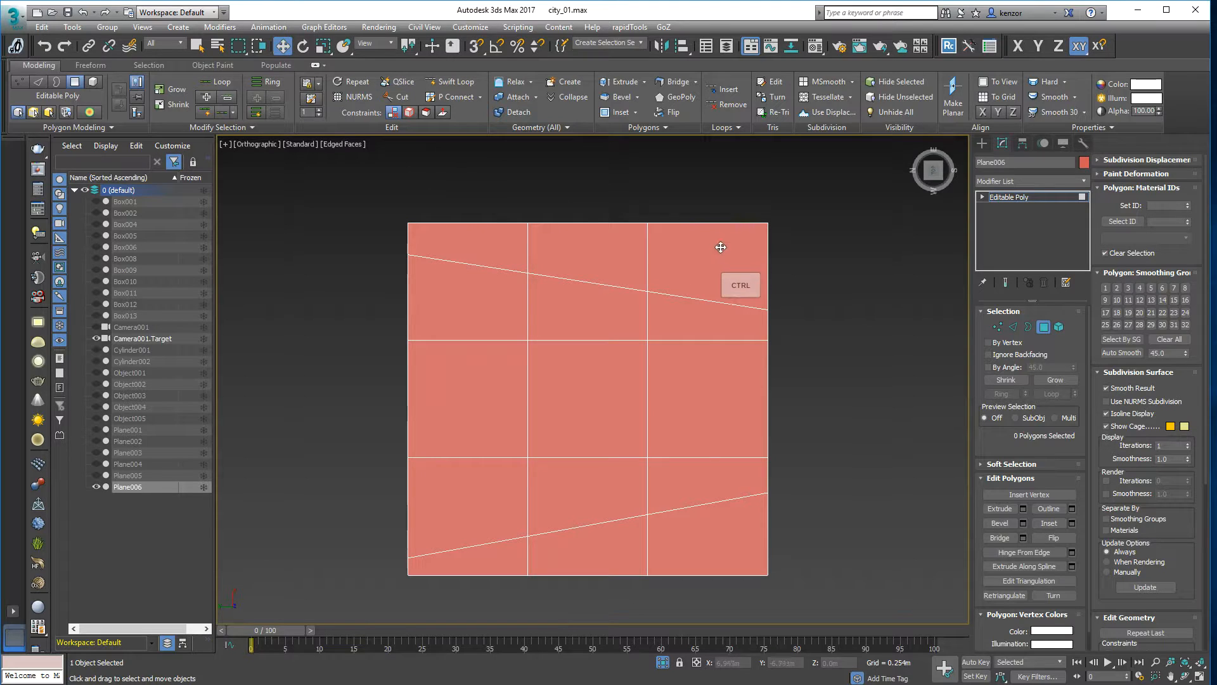
click(982, 197)
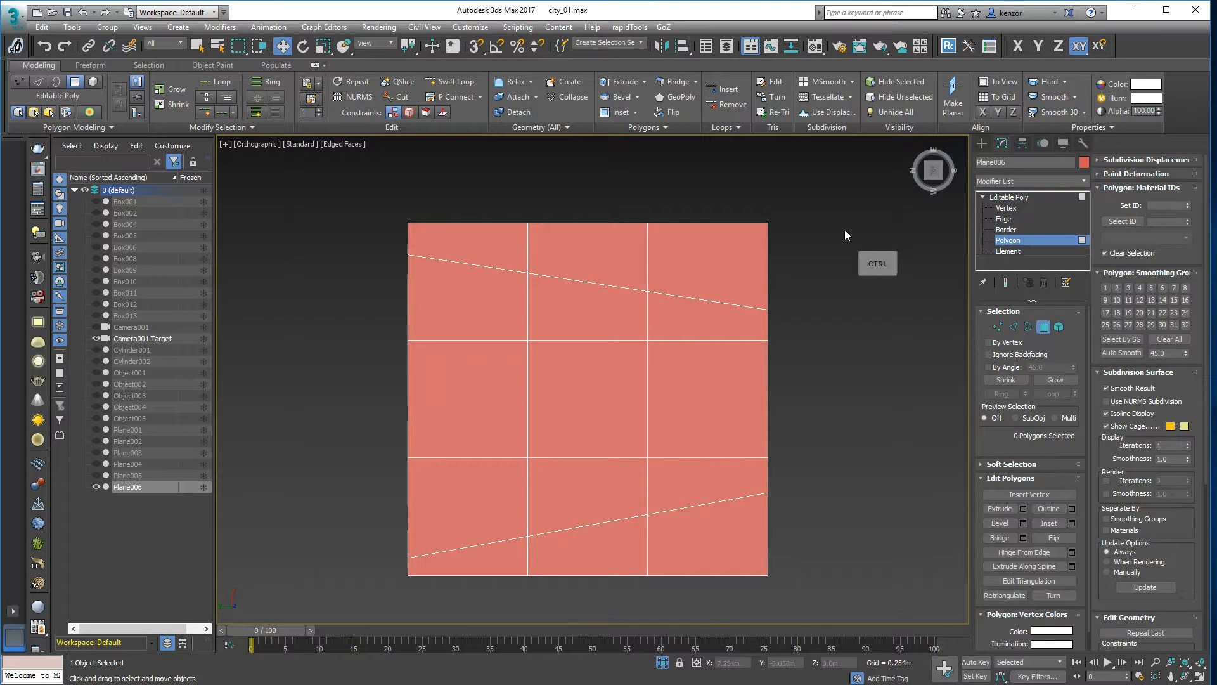
ctrl+click(713, 263)
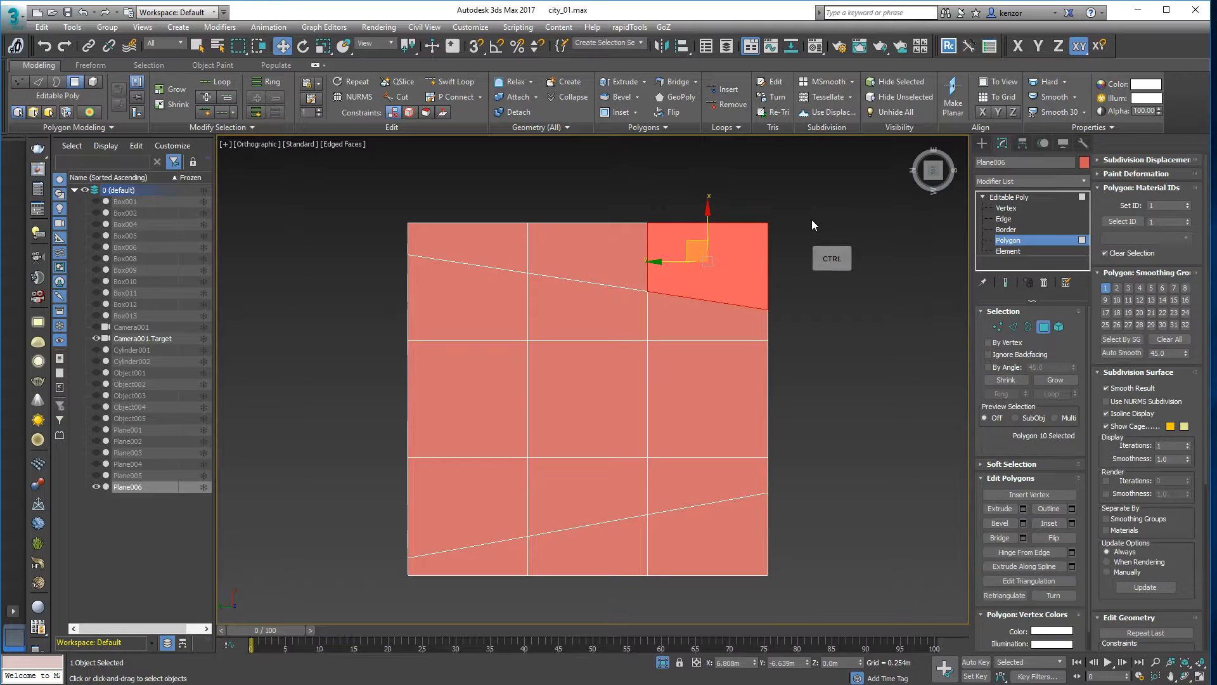
click(403, 81)
drag(701, 210, 710, 306)
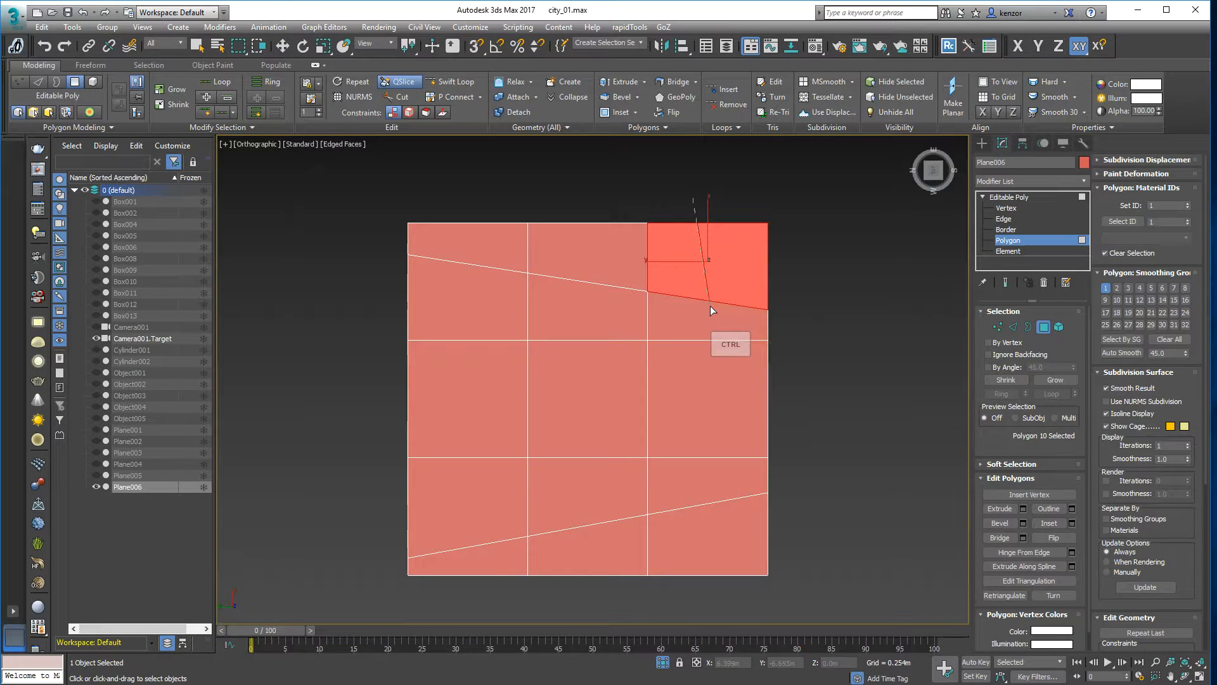
right_click(799, 212)
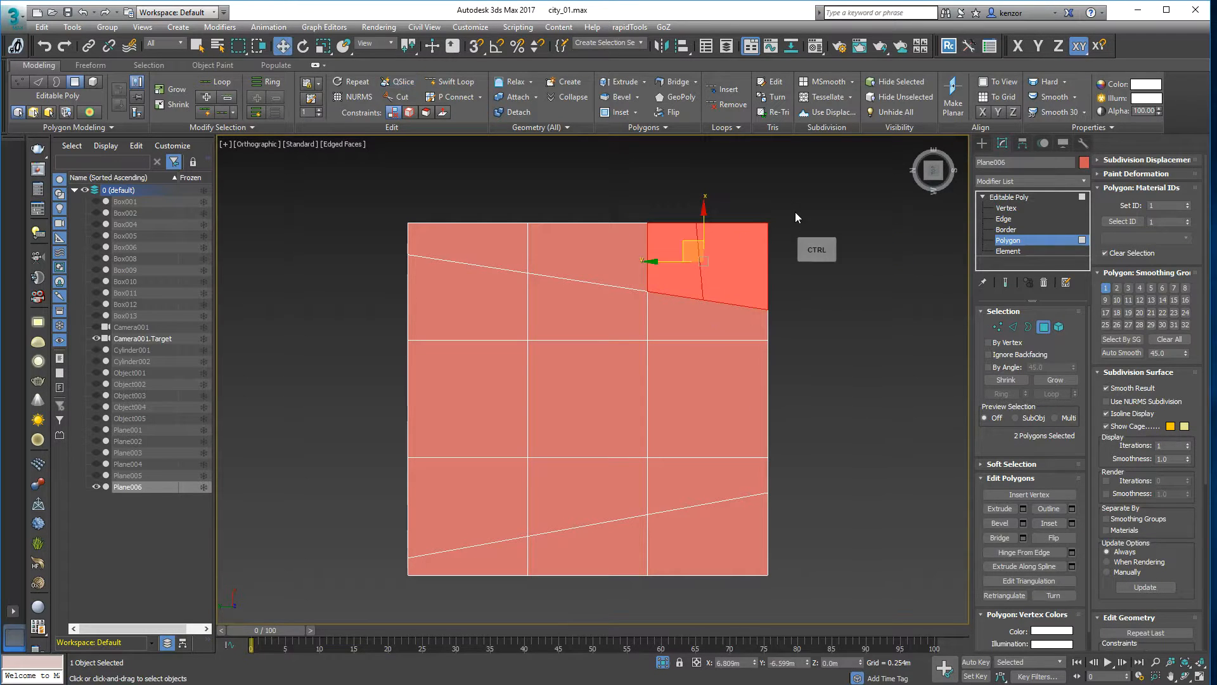
- Split the upper-middle polygon below the slanted edge with a vertical QuickSlice line
click(587, 307)
click(402, 81)
ctrl+drag(577, 277, 586, 354)
middle_drag(646, 193, 613, 199)
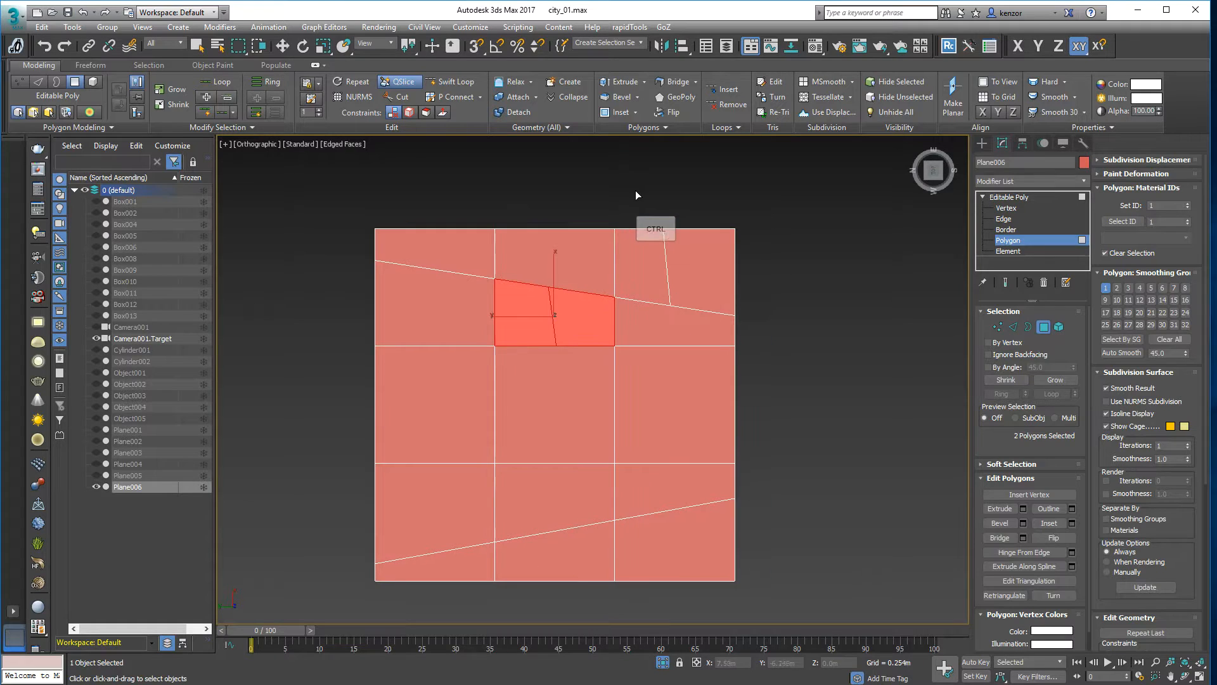
click(699, 184)
ctrl+click(790, 210)
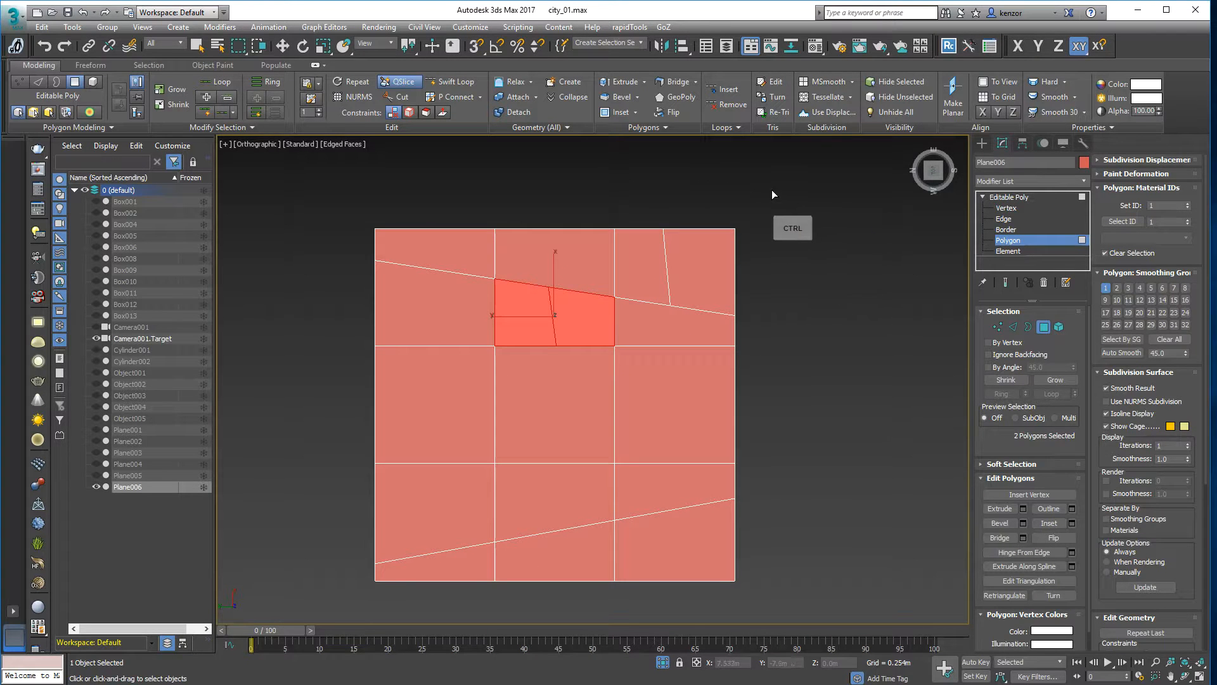
key(w)
- Split the centre and right-middle polygons with one horizontal QuickSlice, then deselect them
click(642, 412)
ctrl+click(569, 422)
click(400, 82)
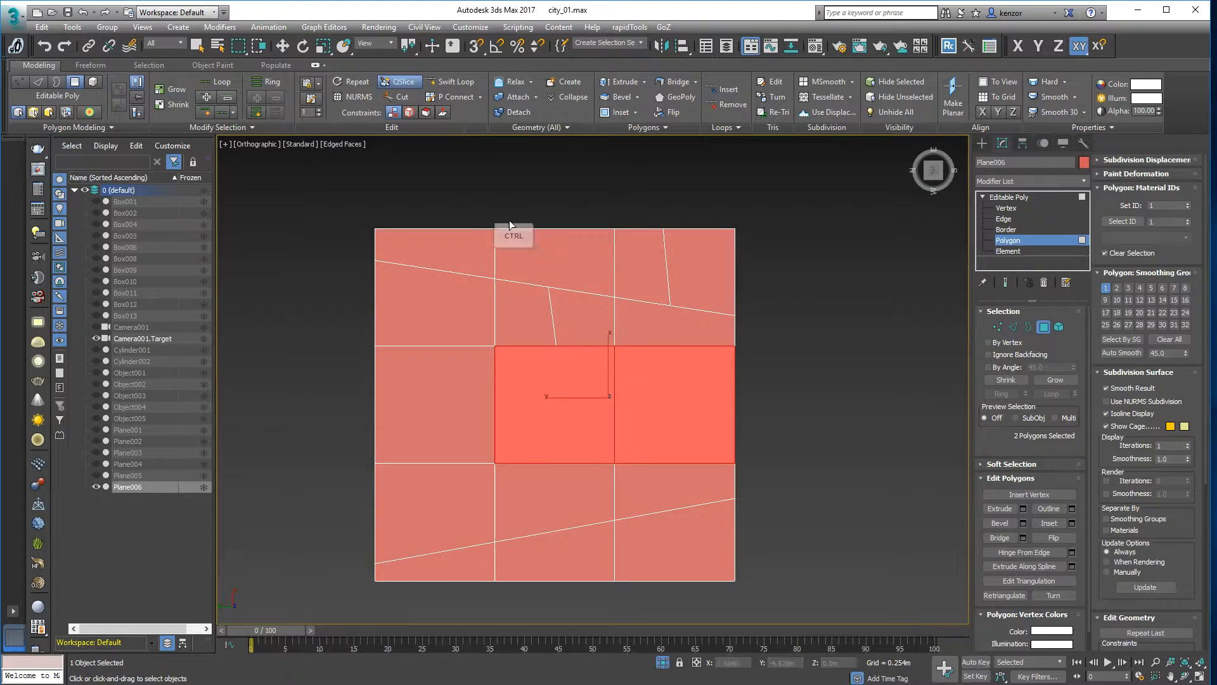
click(741, 397)
click(513, 402)
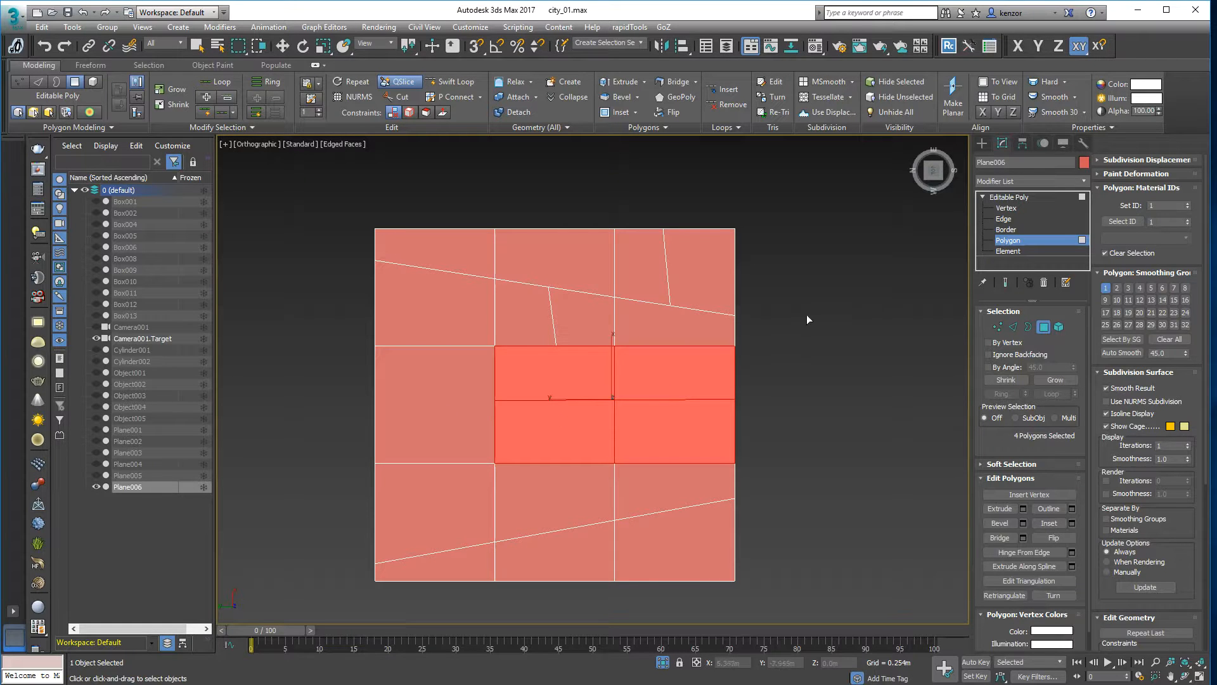
middle_drag(806, 314, 846, 306)
drag(846, 306, 1017, 311)
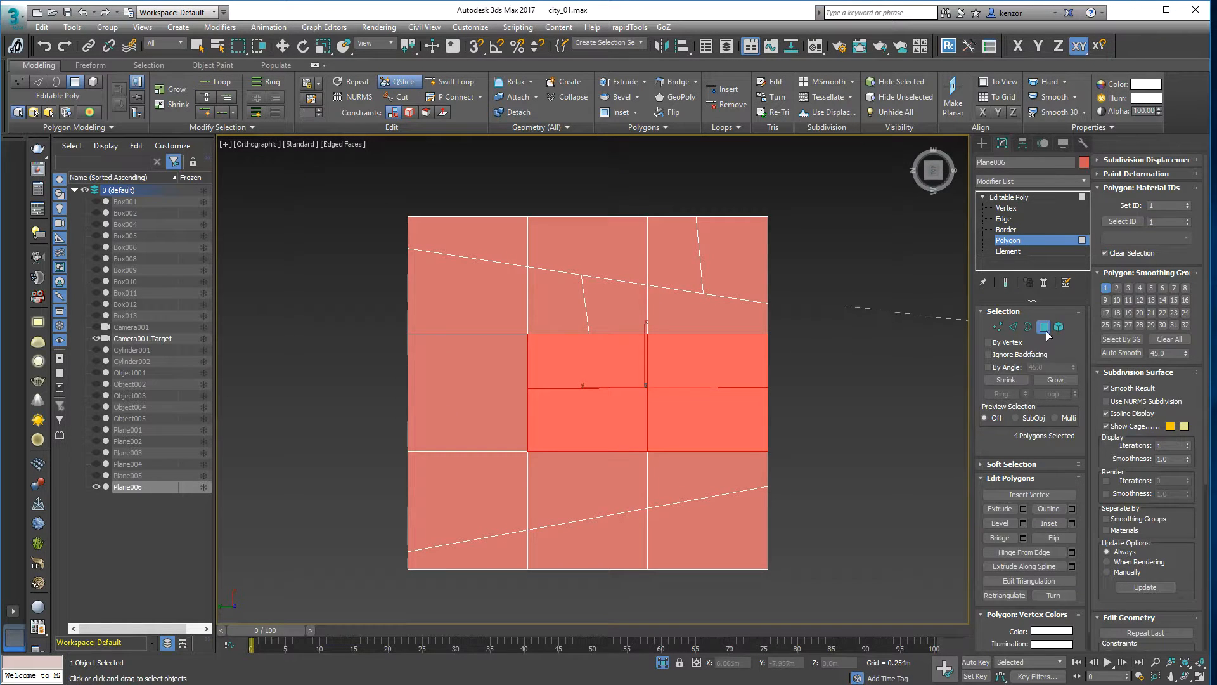
middle_drag(790, 310, 742, 314)
right_click(779, 297)
click(809, 311)
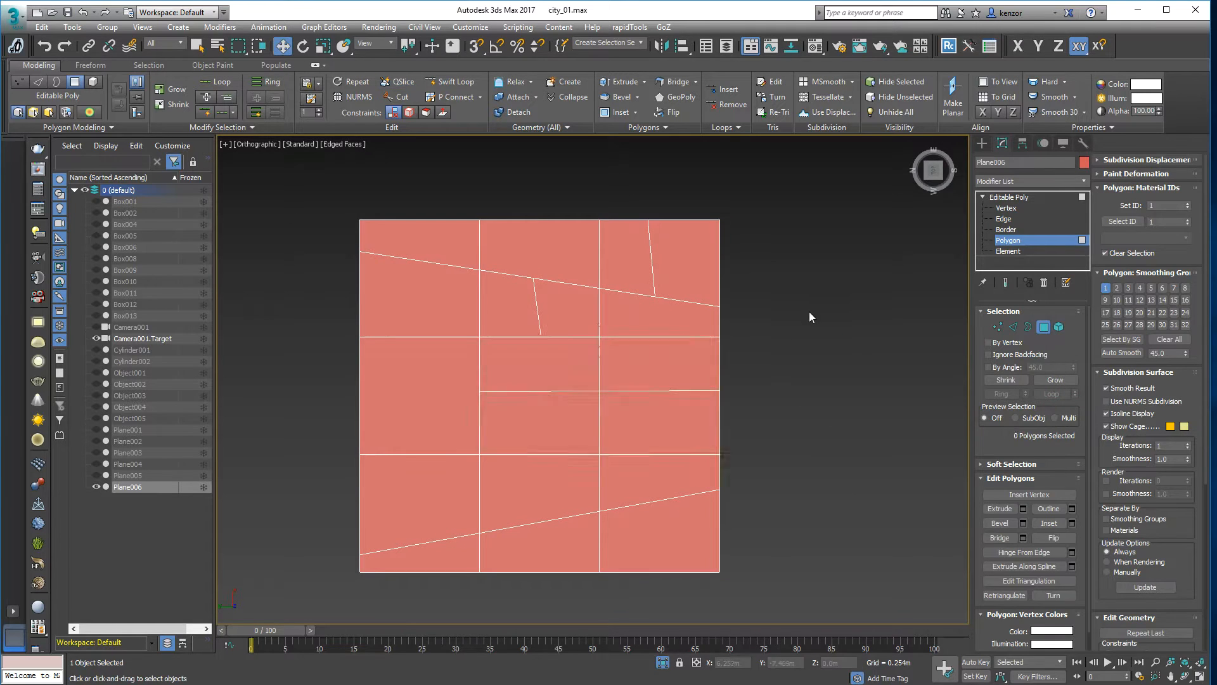
- Move the Editable Poly to Vertex sub-object level
click(1044, 329)
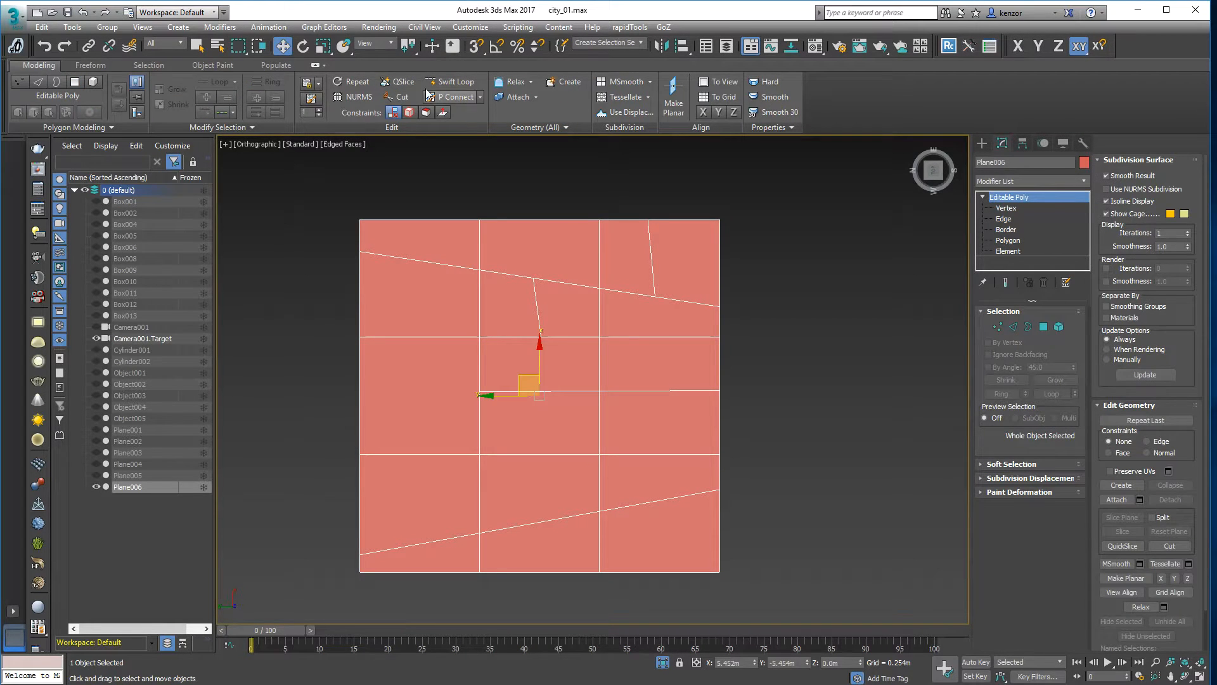
click(1008, 329)
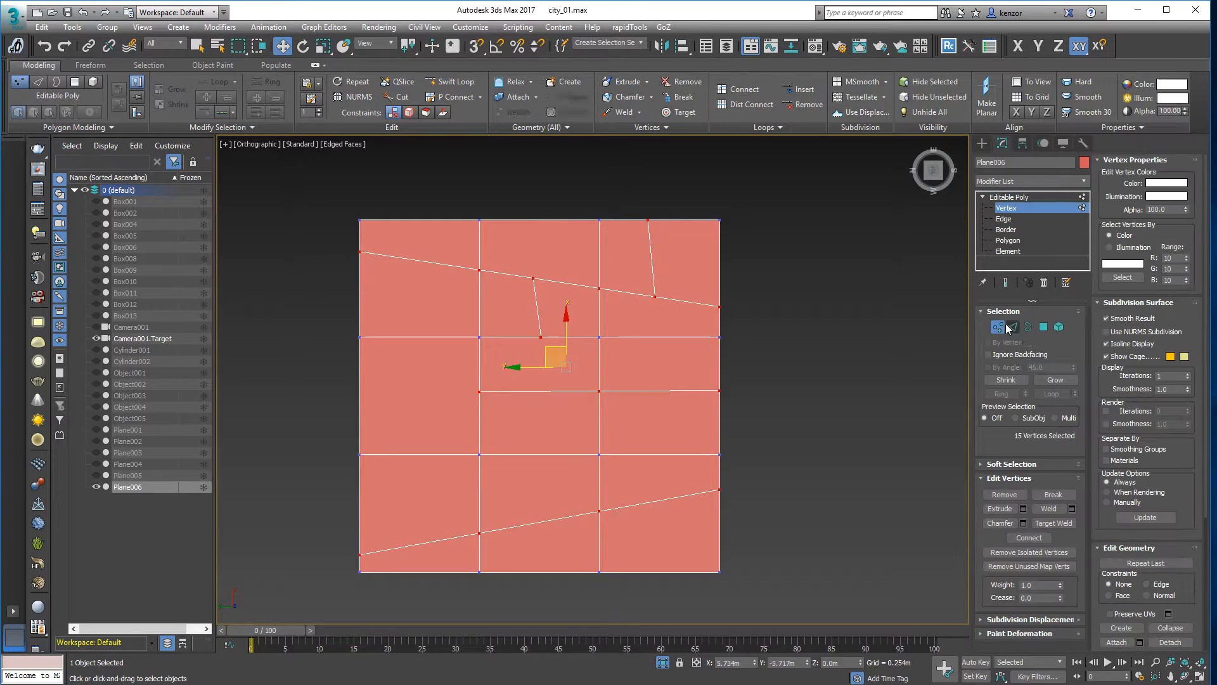
click(1042, 329)
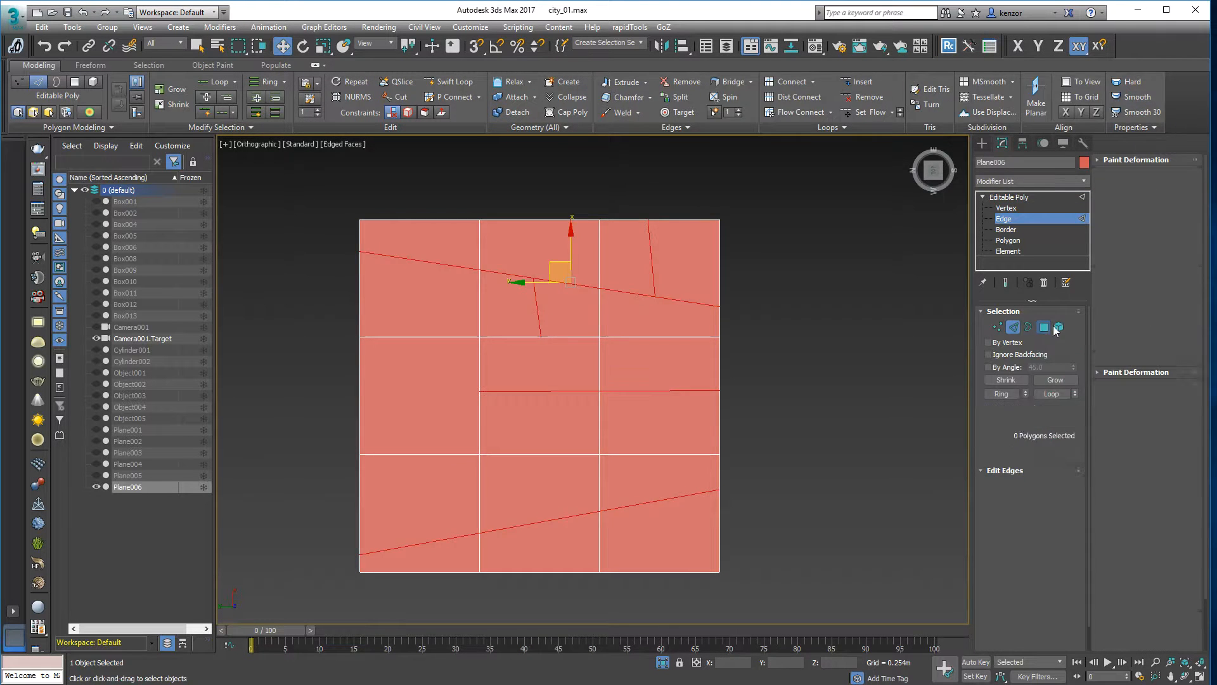
click(1061, 328)
click(1028, 328)
click(997, 327)
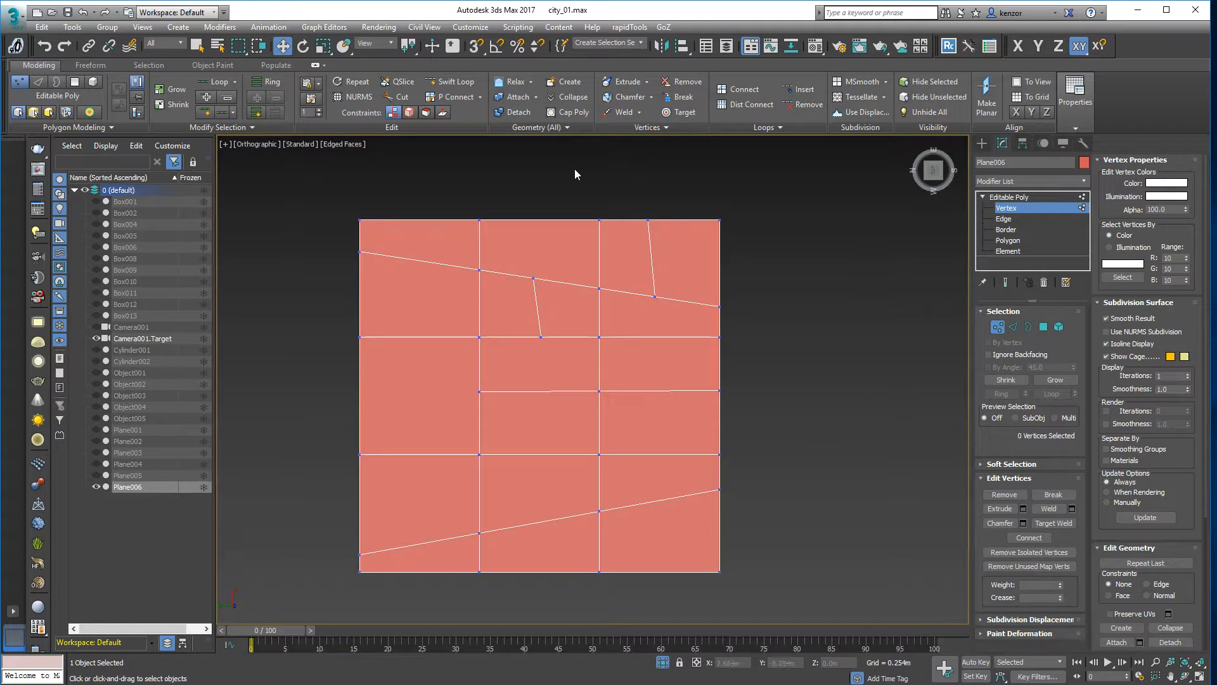
- Cut an edge from the pentagon outline via the top-left vertex to the plane's left border
click(401, 97)
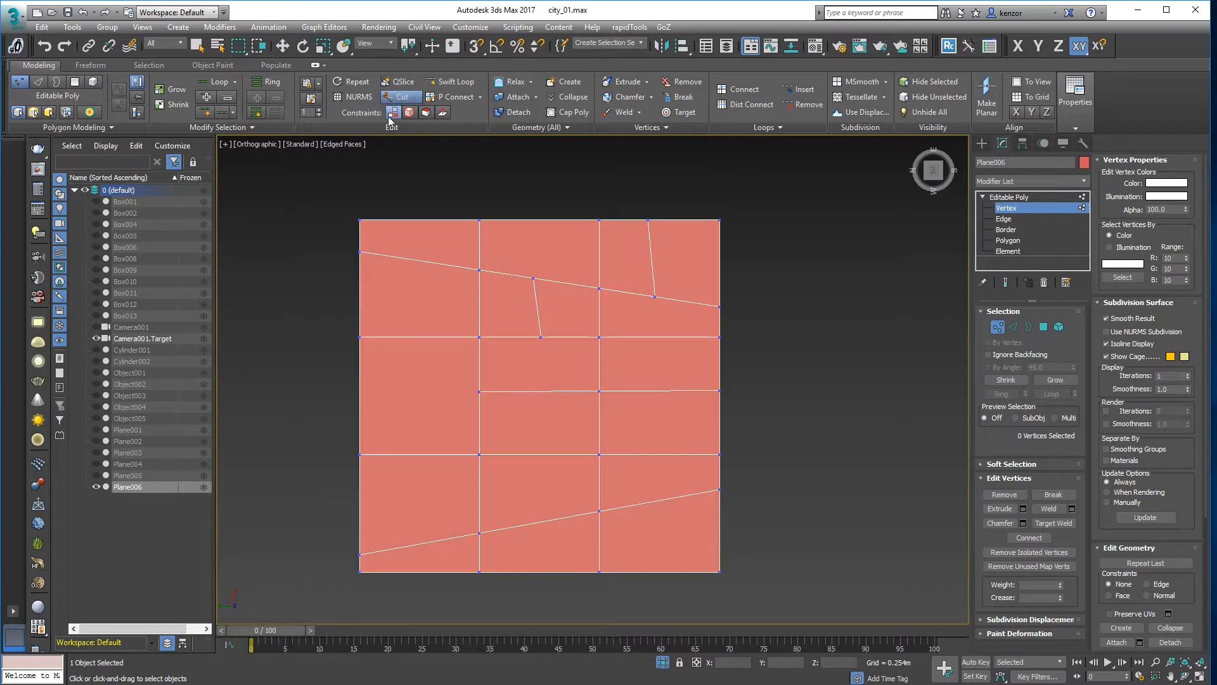
middle_drag(428, 381, 485, 359)
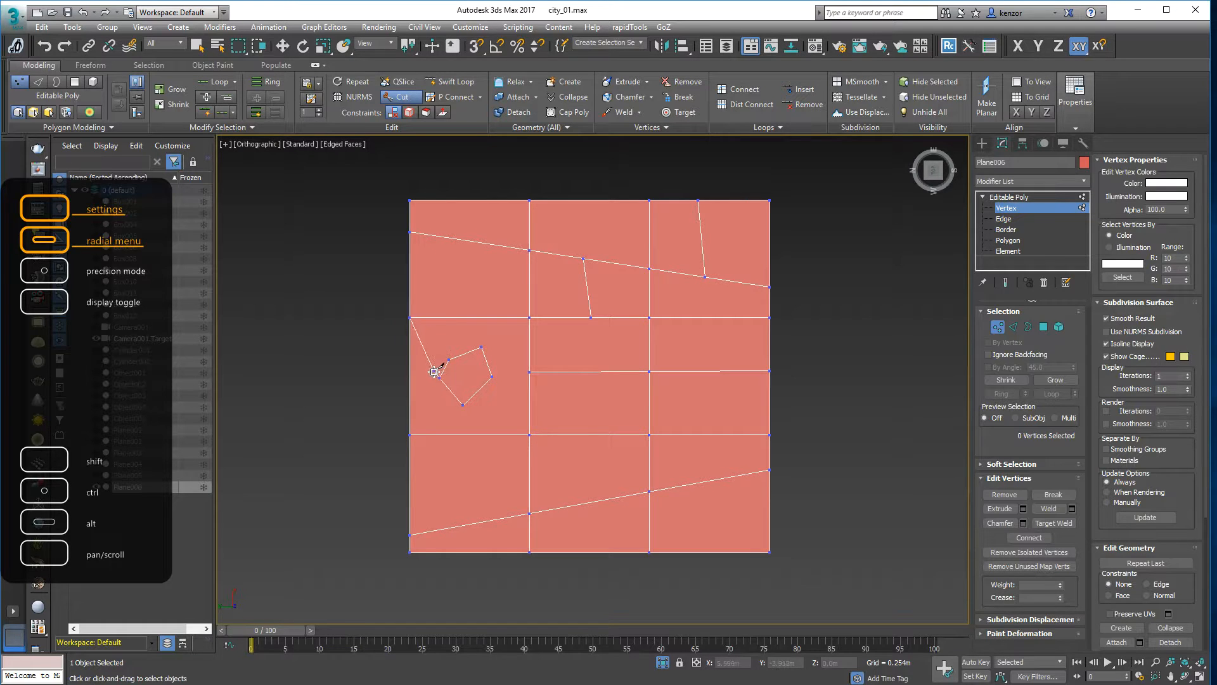
scroll(438, 368, up, 5)
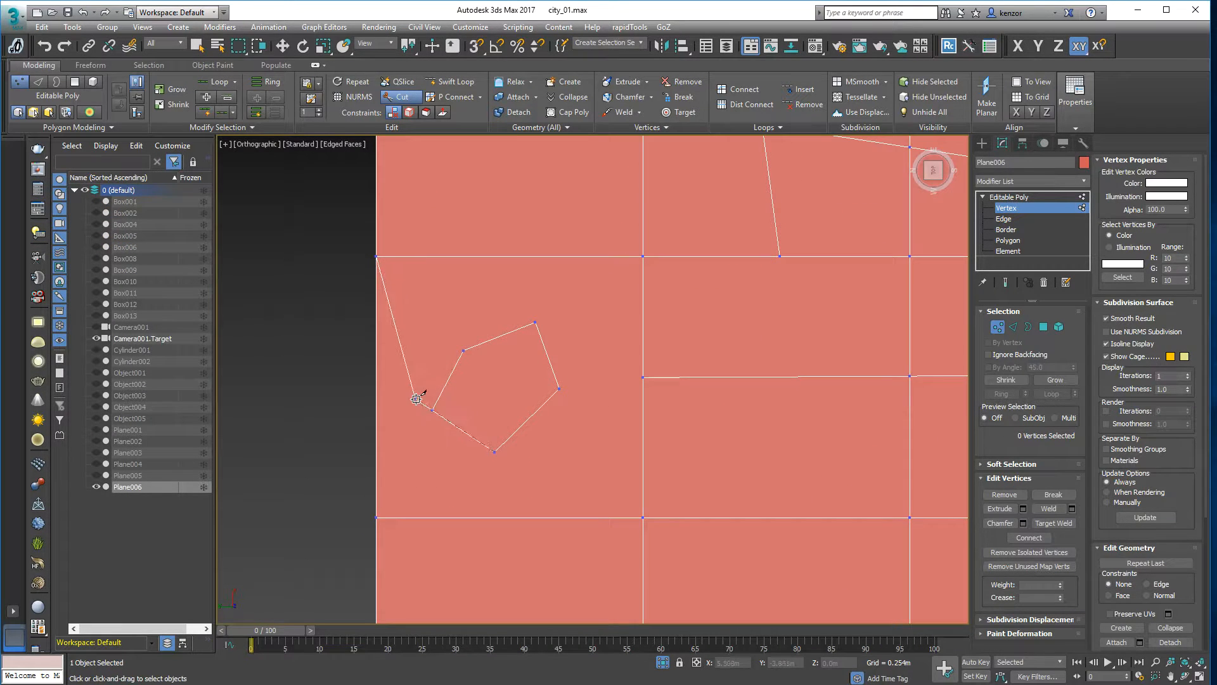
click(421, 432)
click(463, 351)
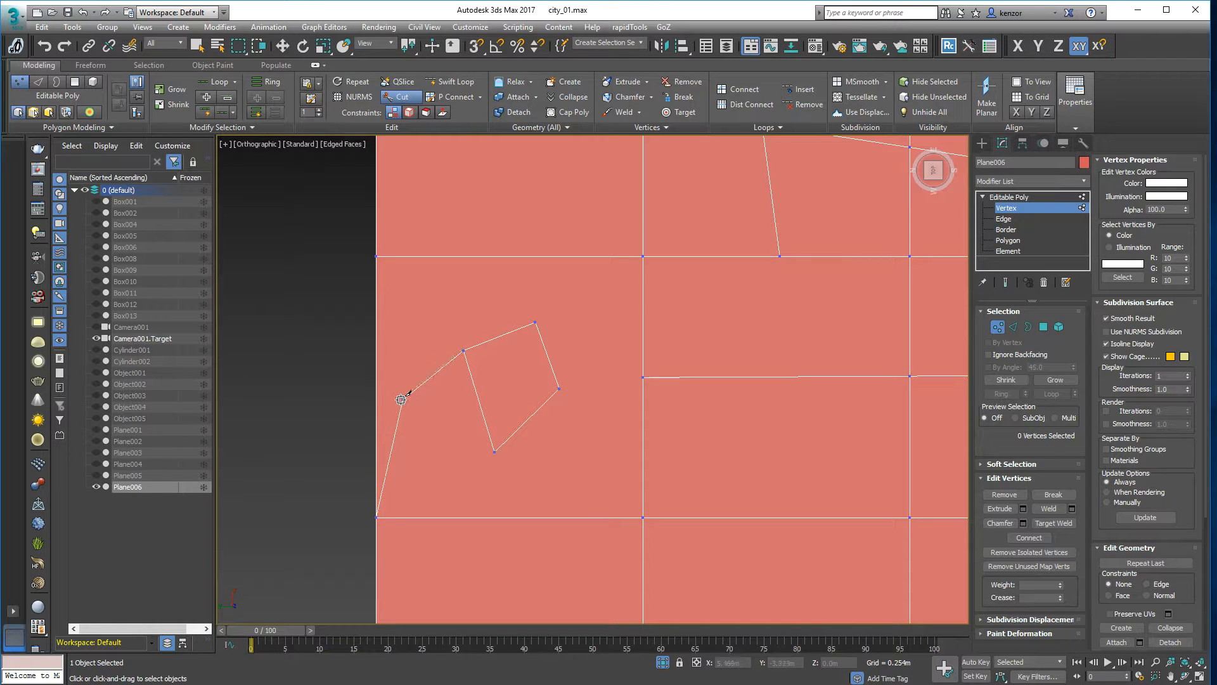
click(377, 352)
middle_drag(307, 360, 259, 354)
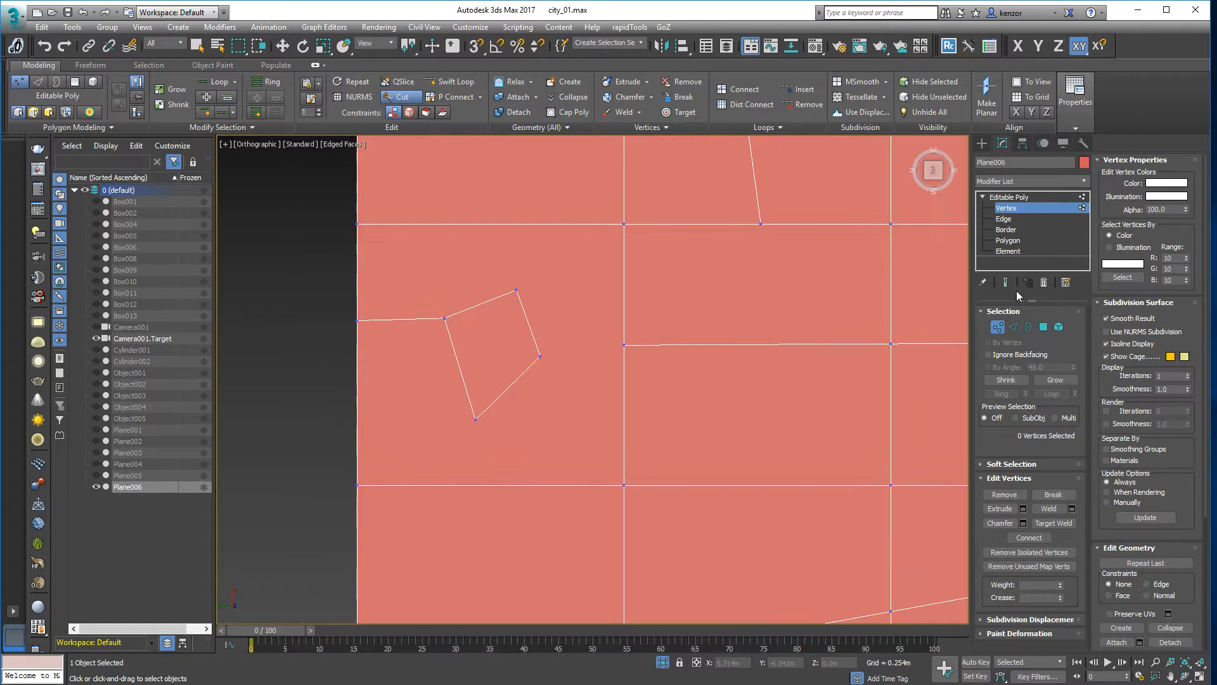
- In Polygon mode, use P Connect to join the pentagon corner to the horizontal line
click(1043, 327)
right_click(679, 274)
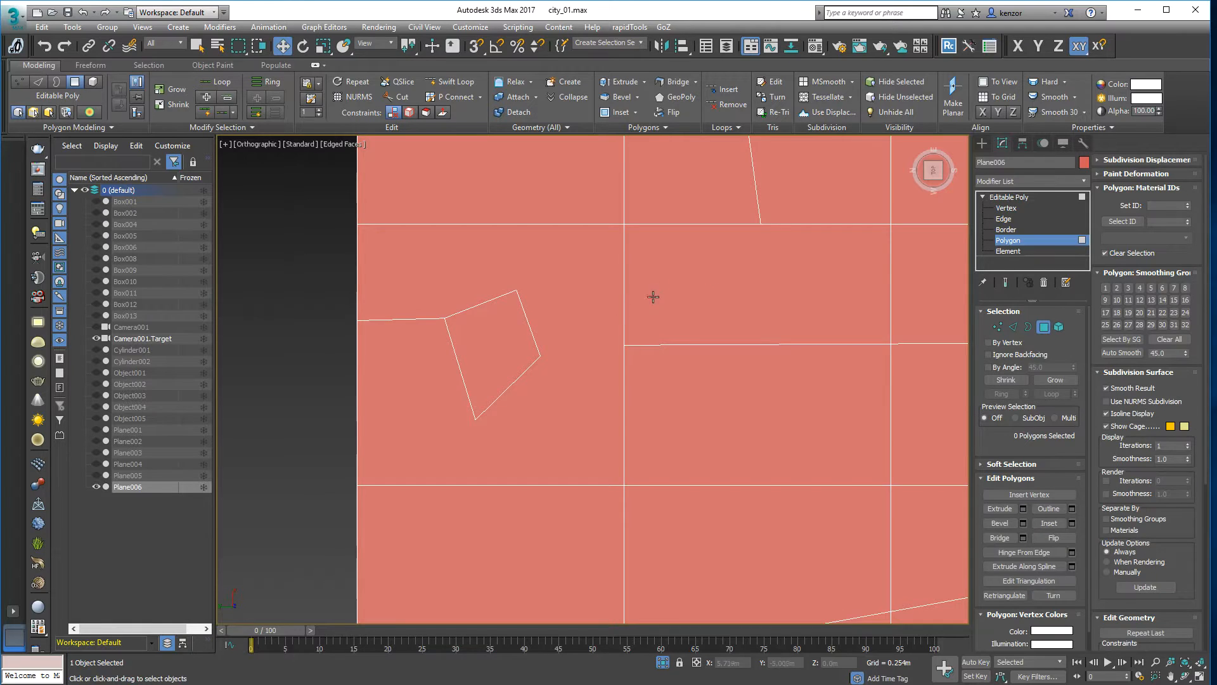
scroll(592, 291, down, 2)
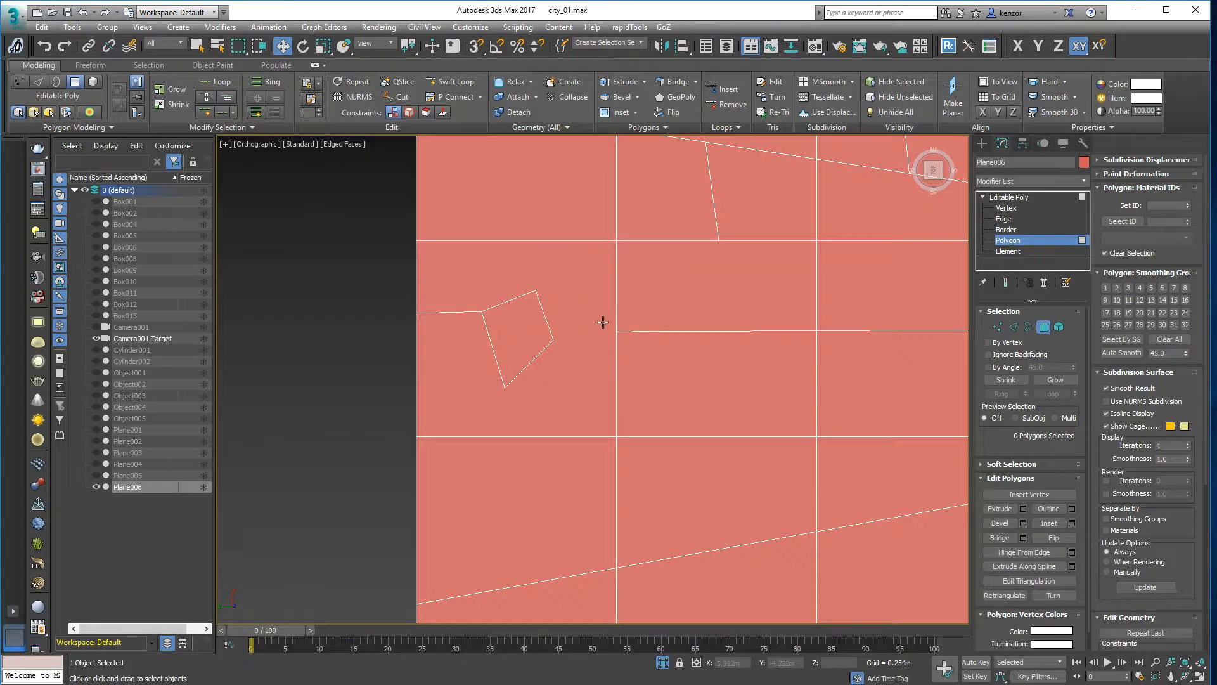
scroll(573, 291, down, 2)
click(454, 98)
ctrl+drag(562, 321, 601, 313)
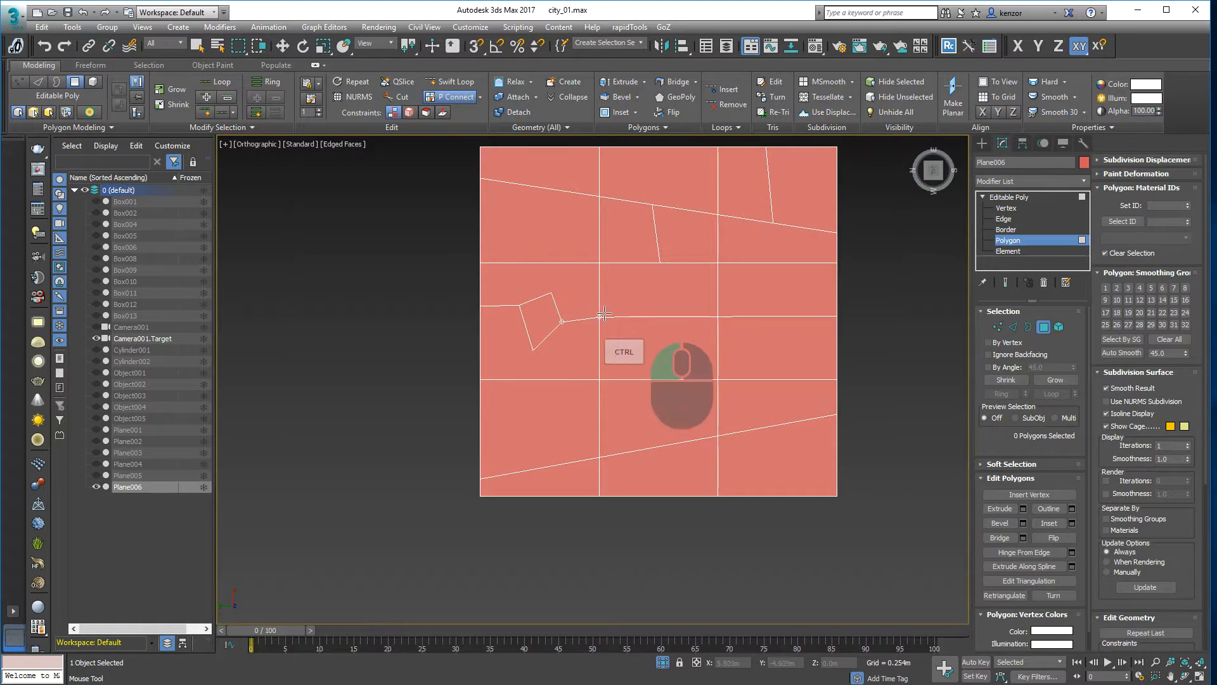
scroll(570, 282, up, 3)
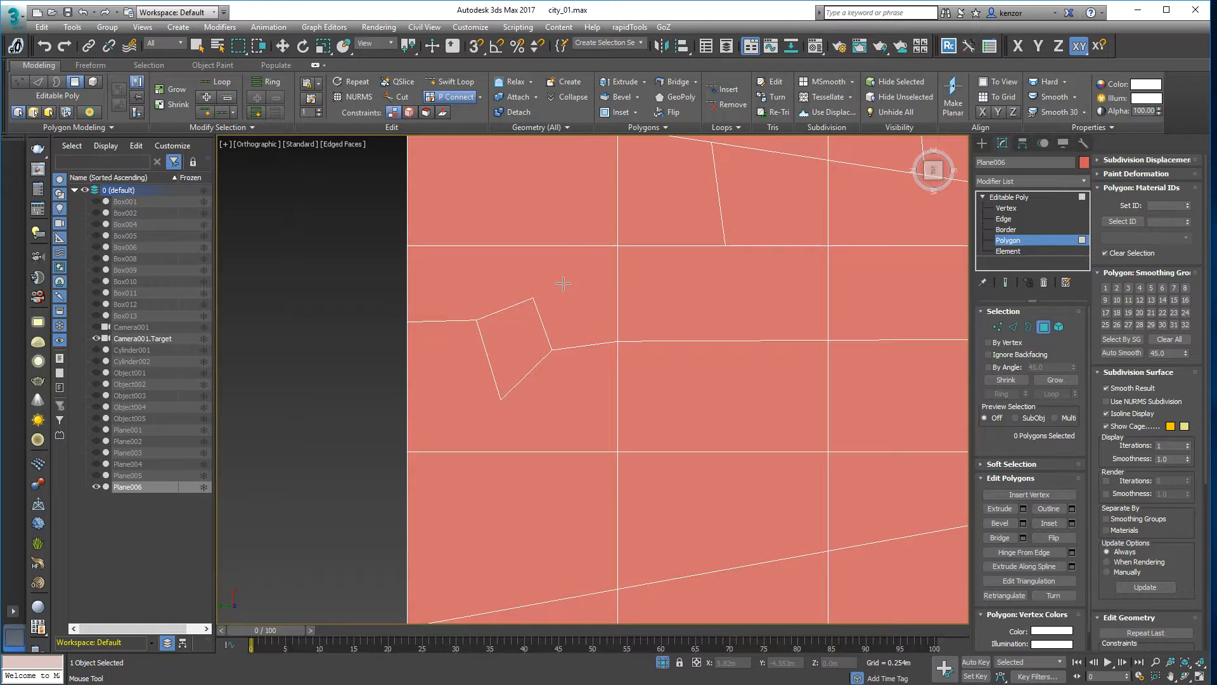
click(460, 97)
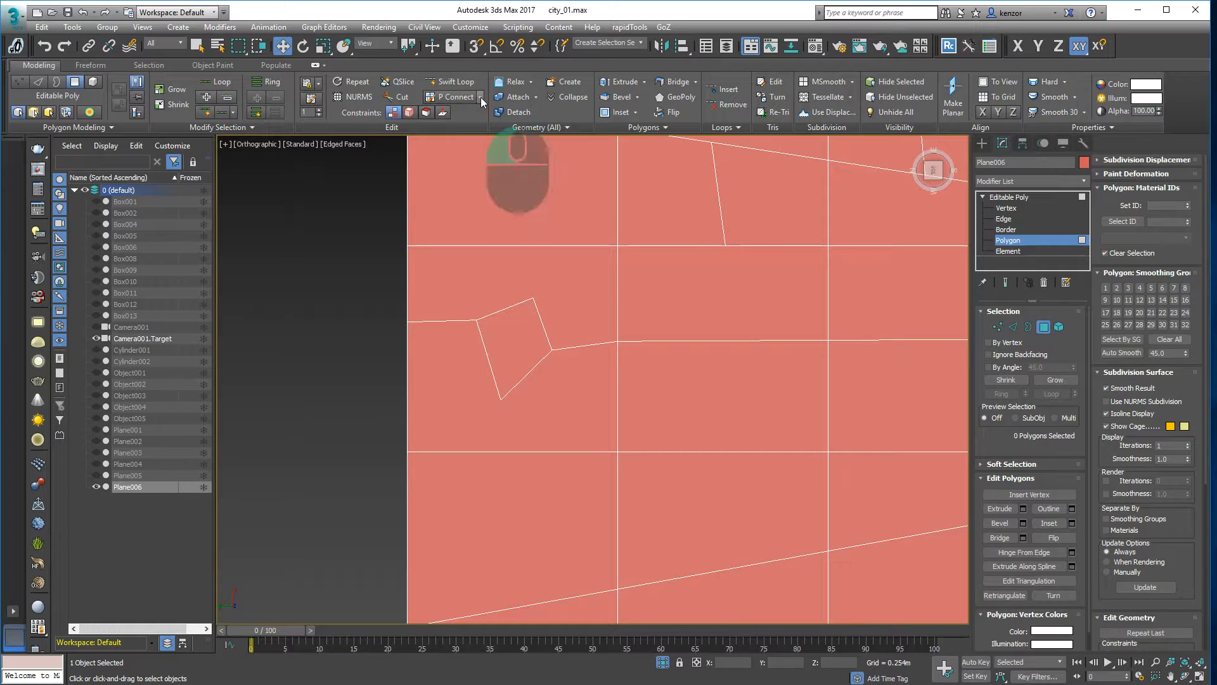
click(455, 97)
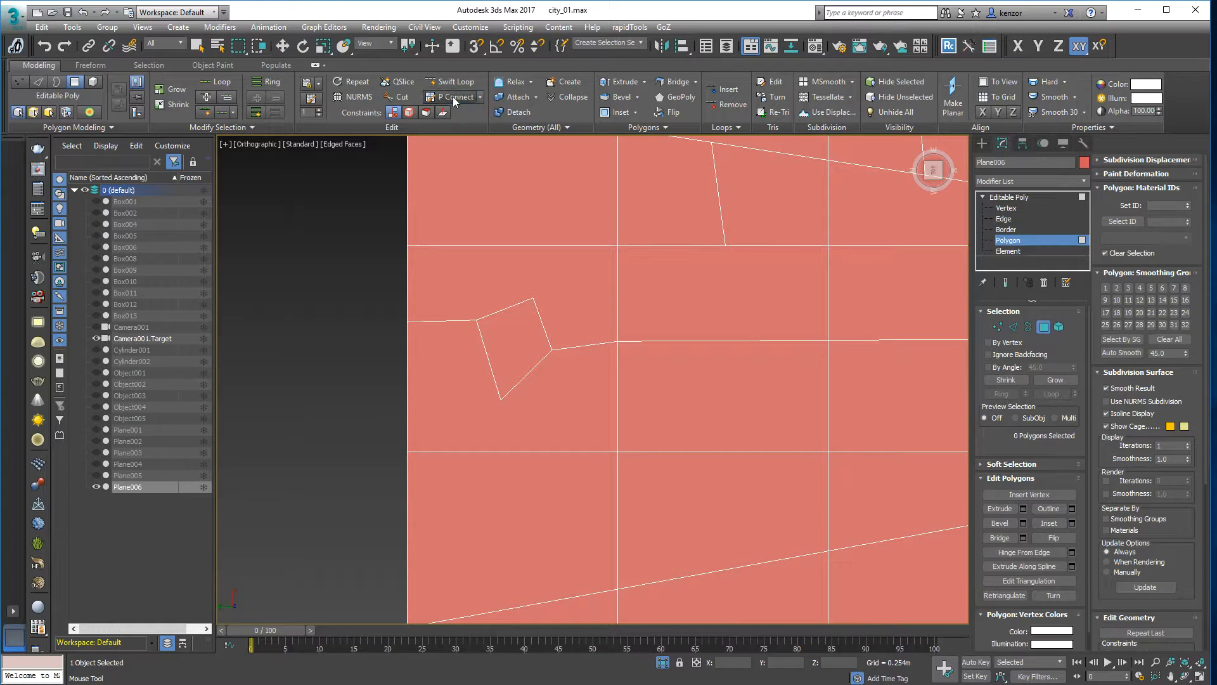
click(449, 97)
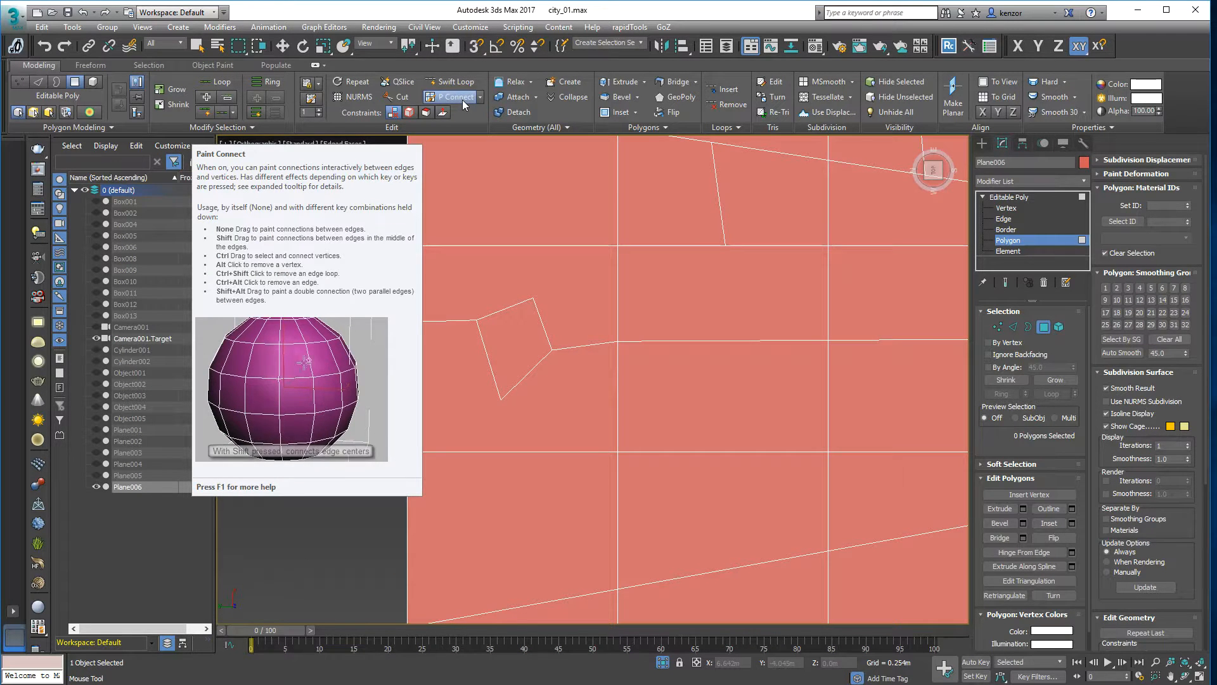
click(462, 100)
- Paint a vertical edge splitting the lower middle lot and toggle the Set Flow option
key(z)
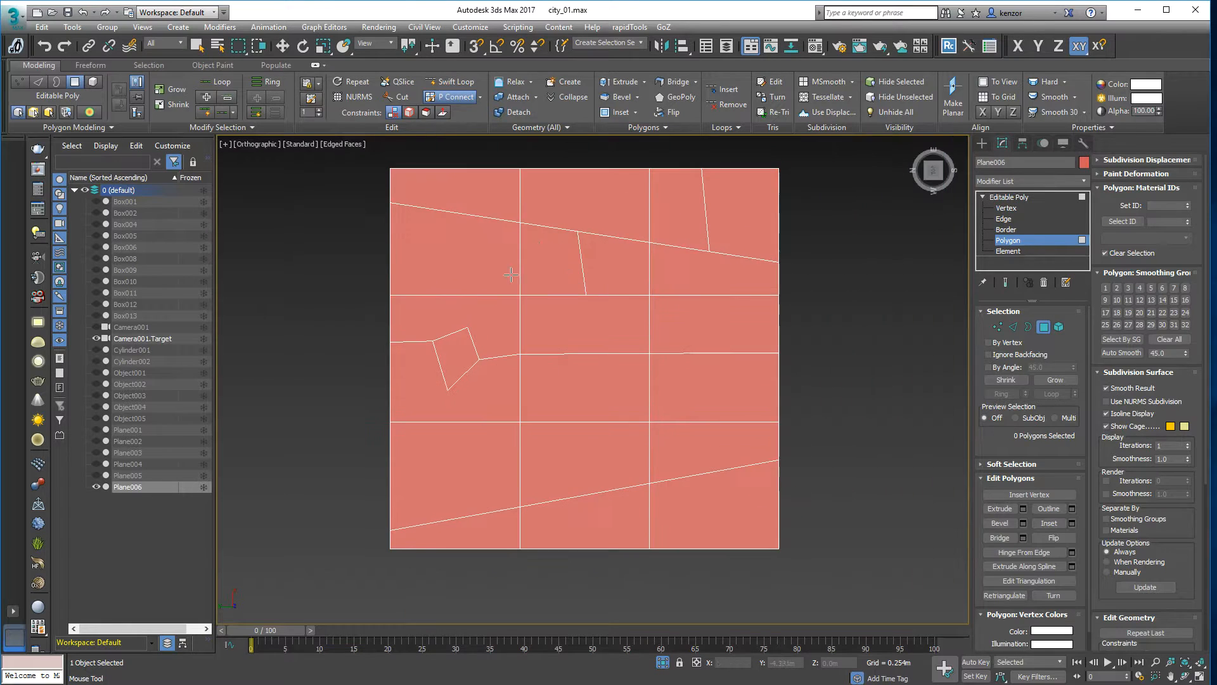
scroll(514, 298, up, 2)
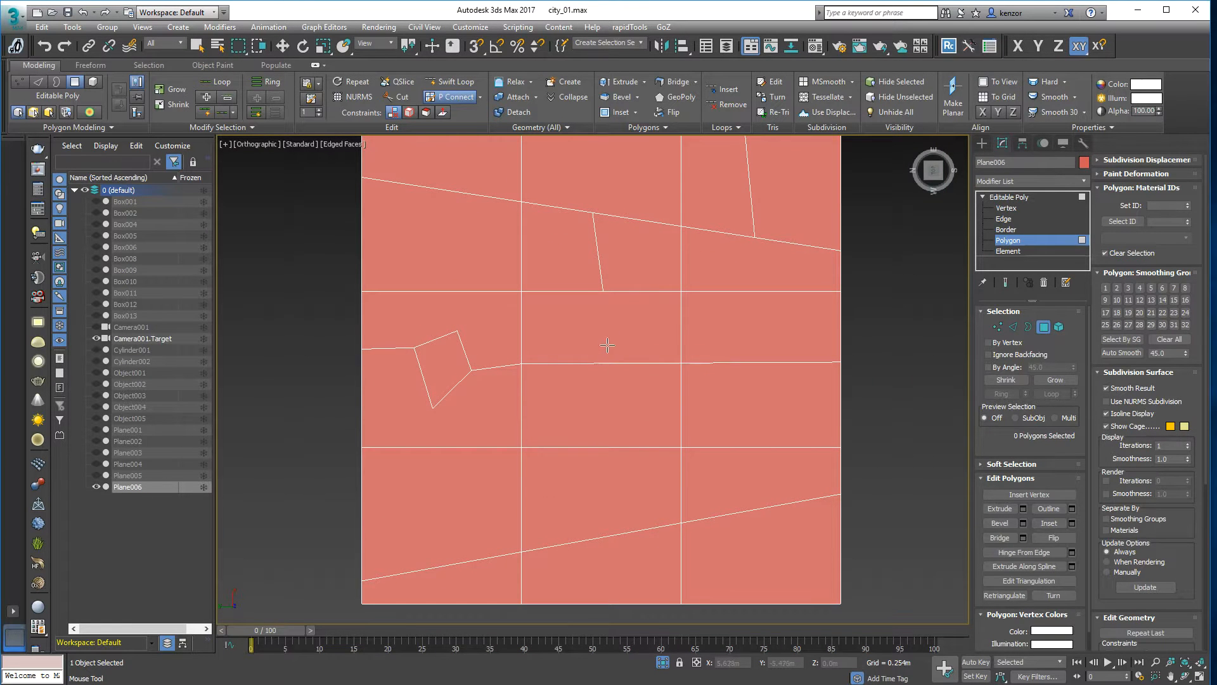
drag(604, 358, 599, 456)
scroll(577, 355, up, 2)
click(481, 97)
click(444, 113)
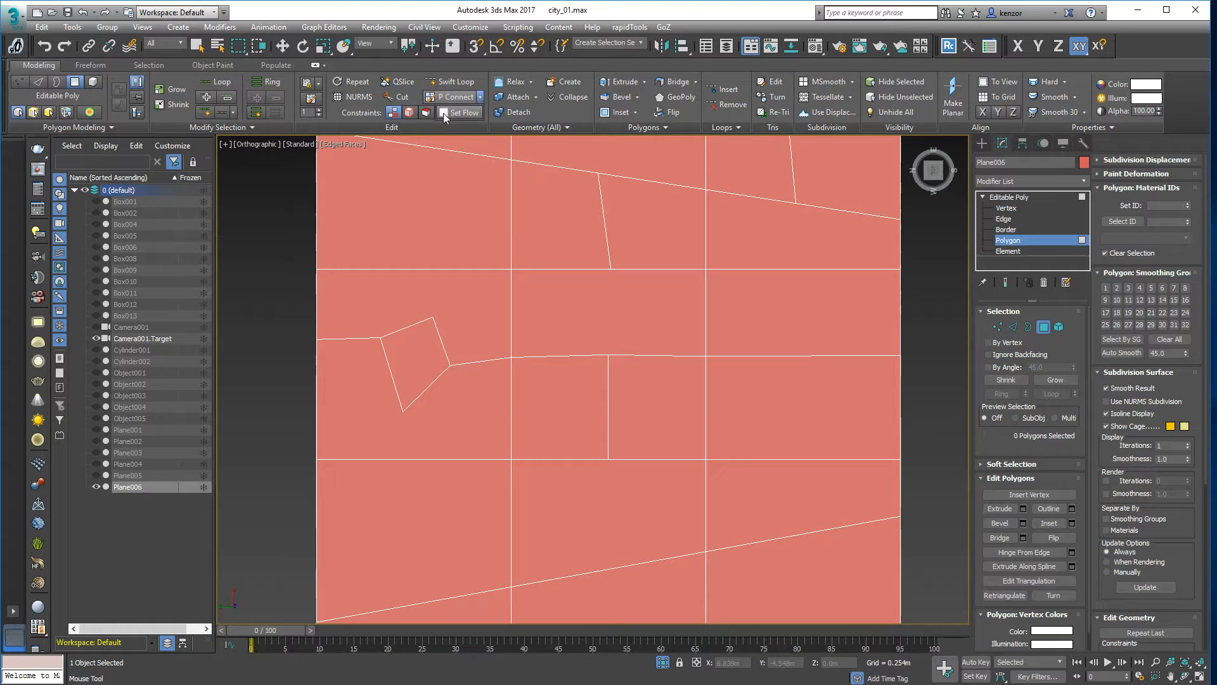
scroll(623, 311, up, 3)
scroll(612, 308, down, 4)
middle_drag(610, 308, 637, 281)
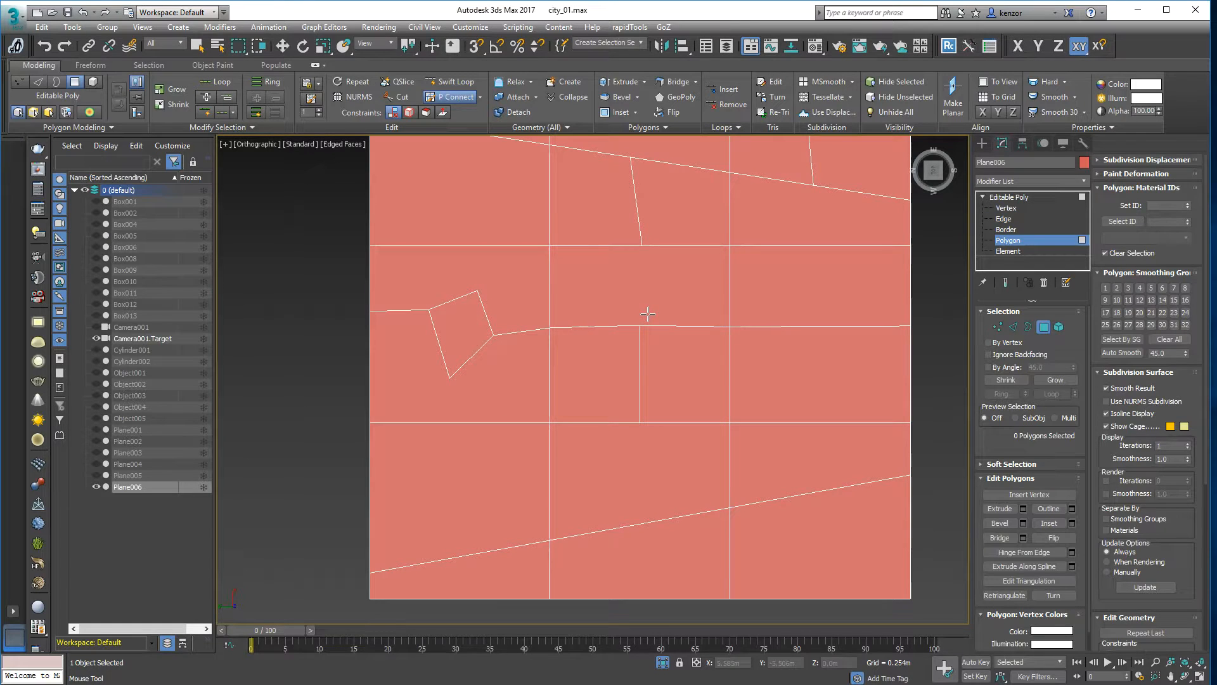
key(ctrl)
key(ctrl)
middle_drag(690, 226, 629, 227)
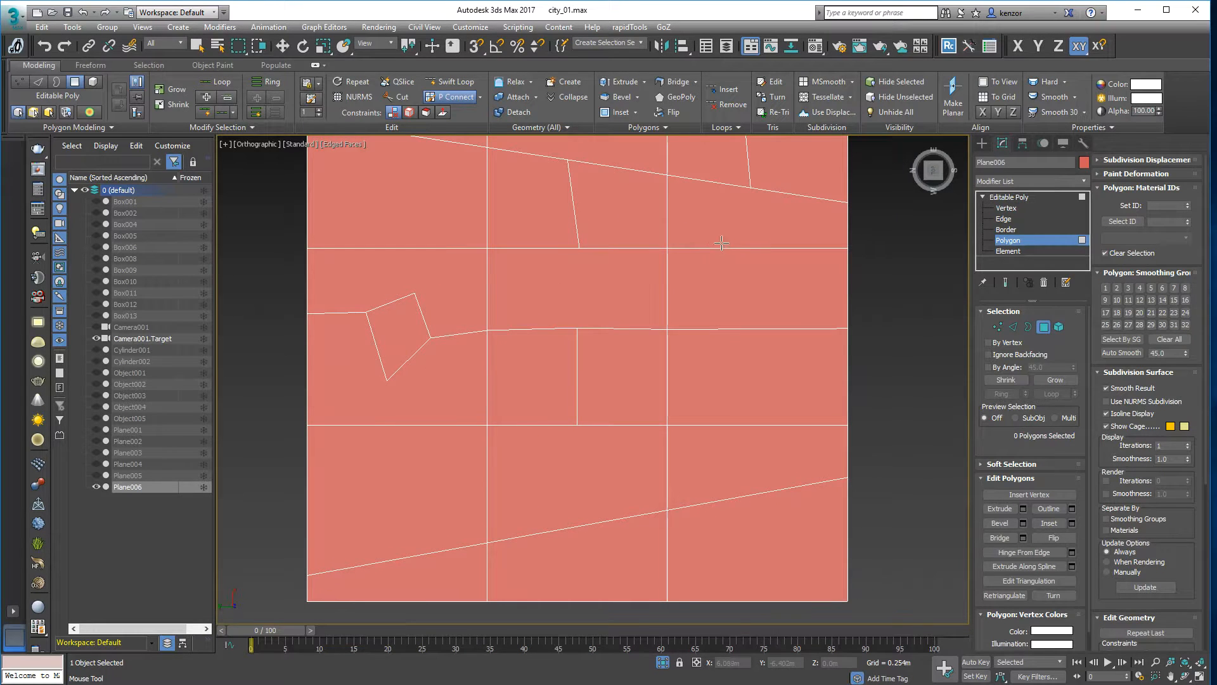
key(ctrl)
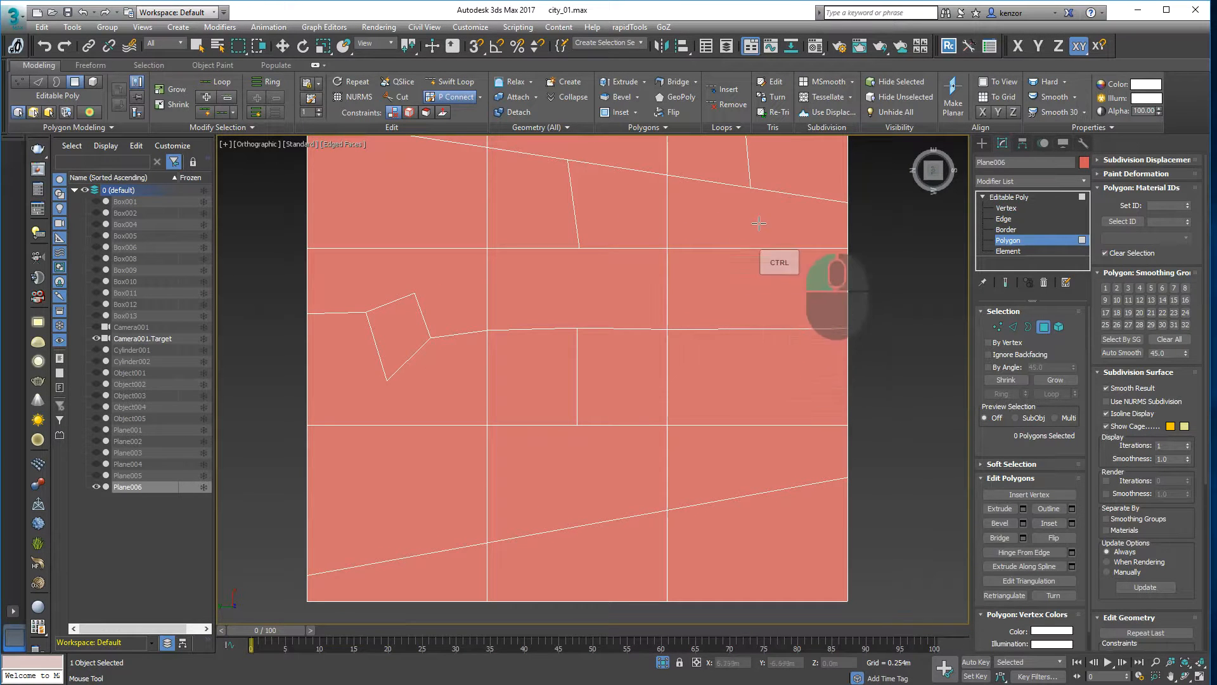
- Try vertical and slanted edges across the upper-right lot, undoing each attempt
mouse_move(756, 237)
shift+mouse_down()
mouse_move(745, 298)
mouse_move(704, 344)
mouse_move(743, 304)
mouse_move(738, 285)
shift+mouse_up()
key(ctrl+z)
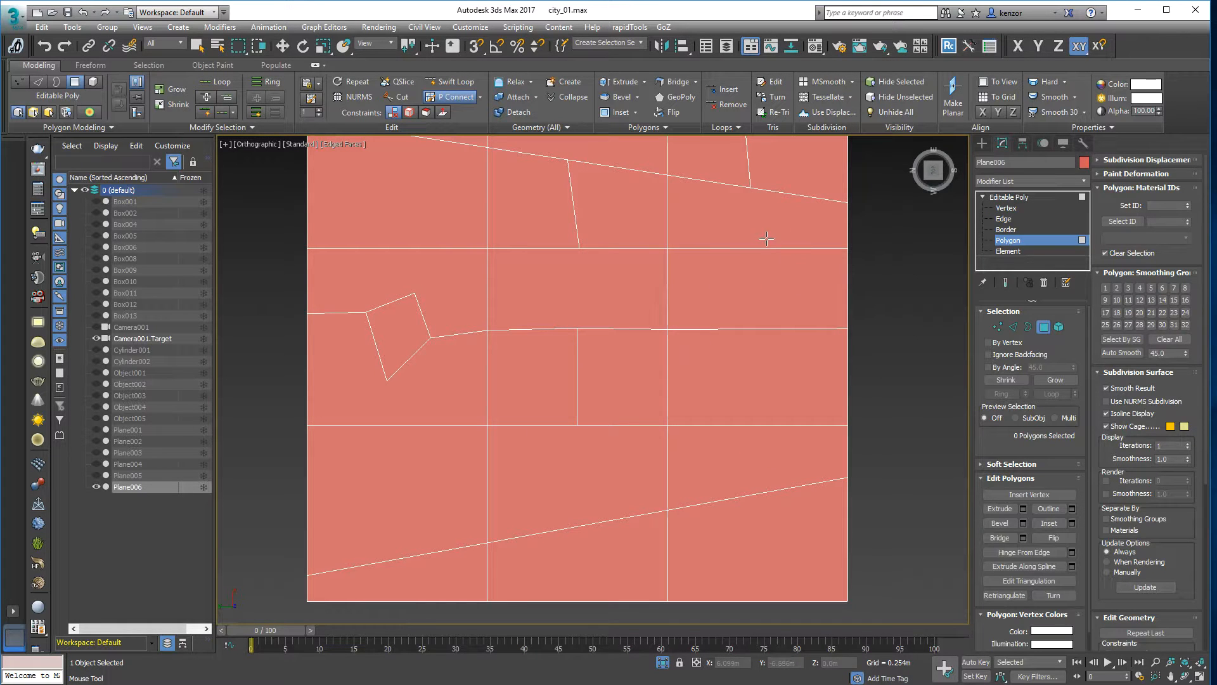
drag(712, 233, 693, 355)
key(ctrl+z)
shift+drag(753, 222, 745, 338)
key(ctrl+z)
- Delete the three stray vertices on the upper line
click(997, 326)
right_click(720, 227)
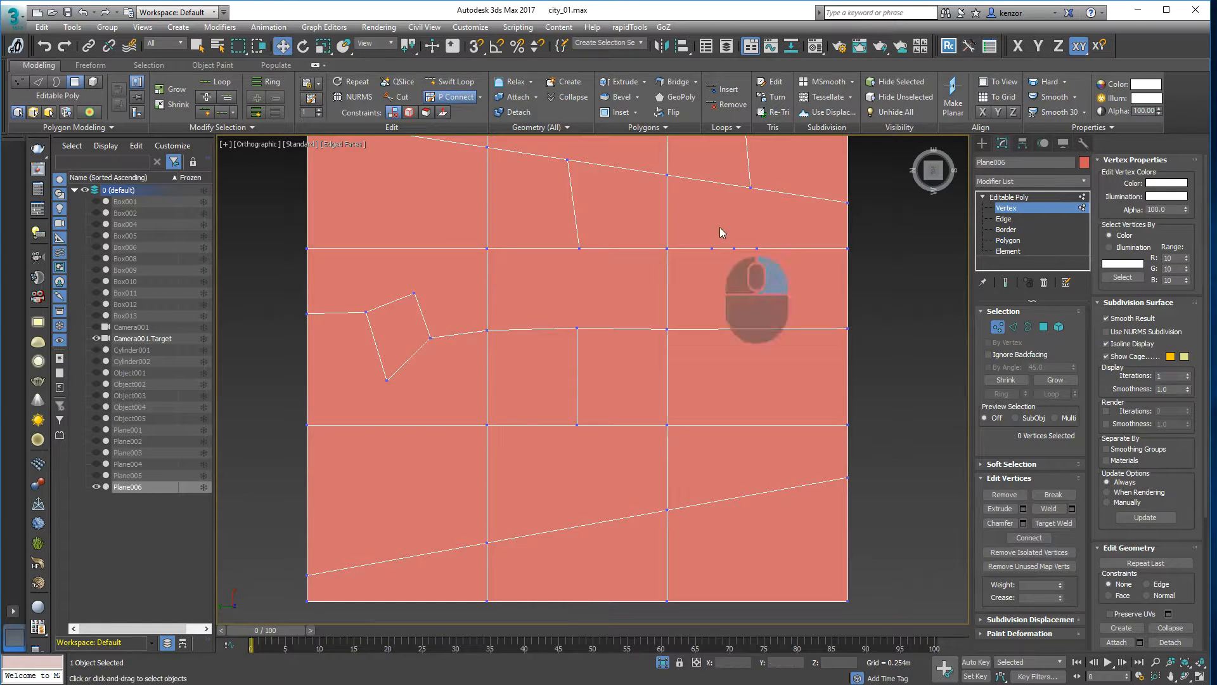
drag(700, 230, 772, 271)
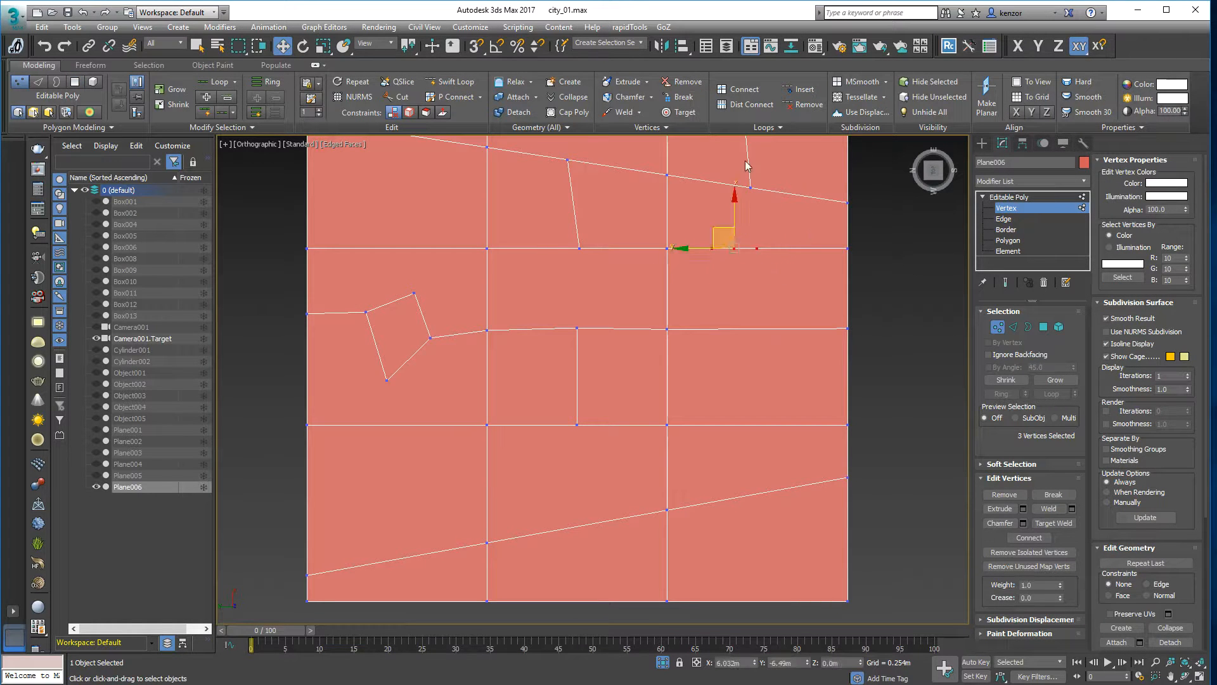
key(BackSpace)
ctrl+alt+middle_drag(723, 241, 694, 289)
middle_drag(662, 289, 729, 312)
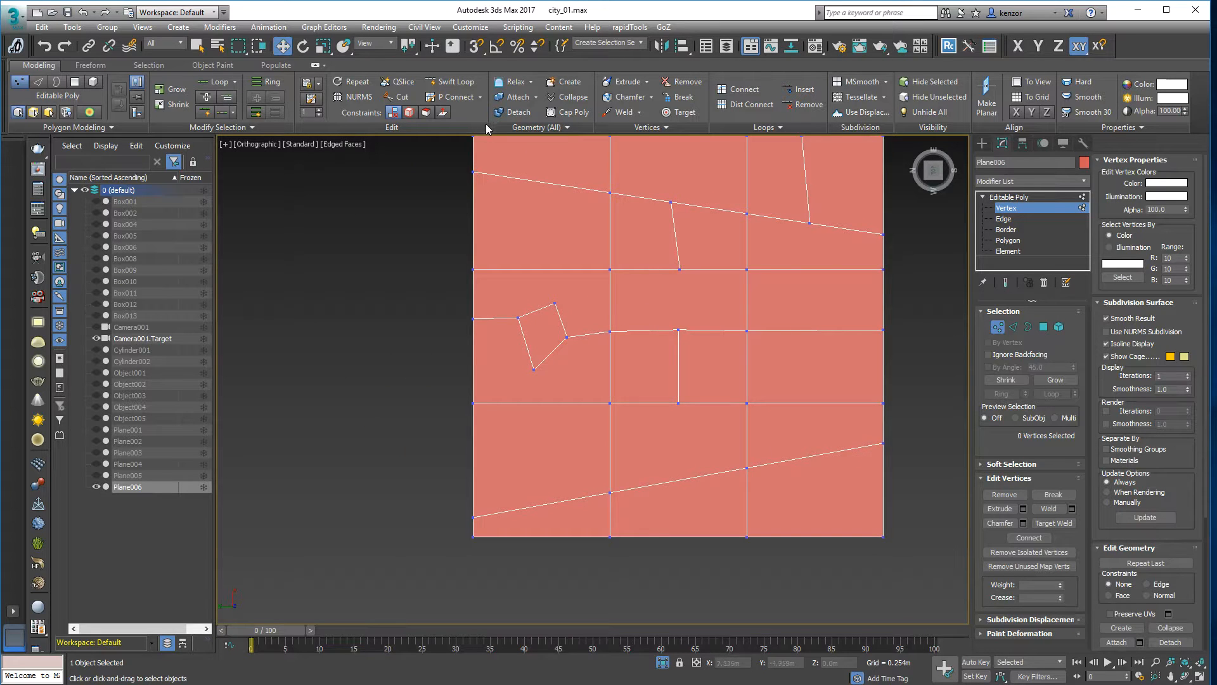
middle_drag(826, 298, 690, 323)
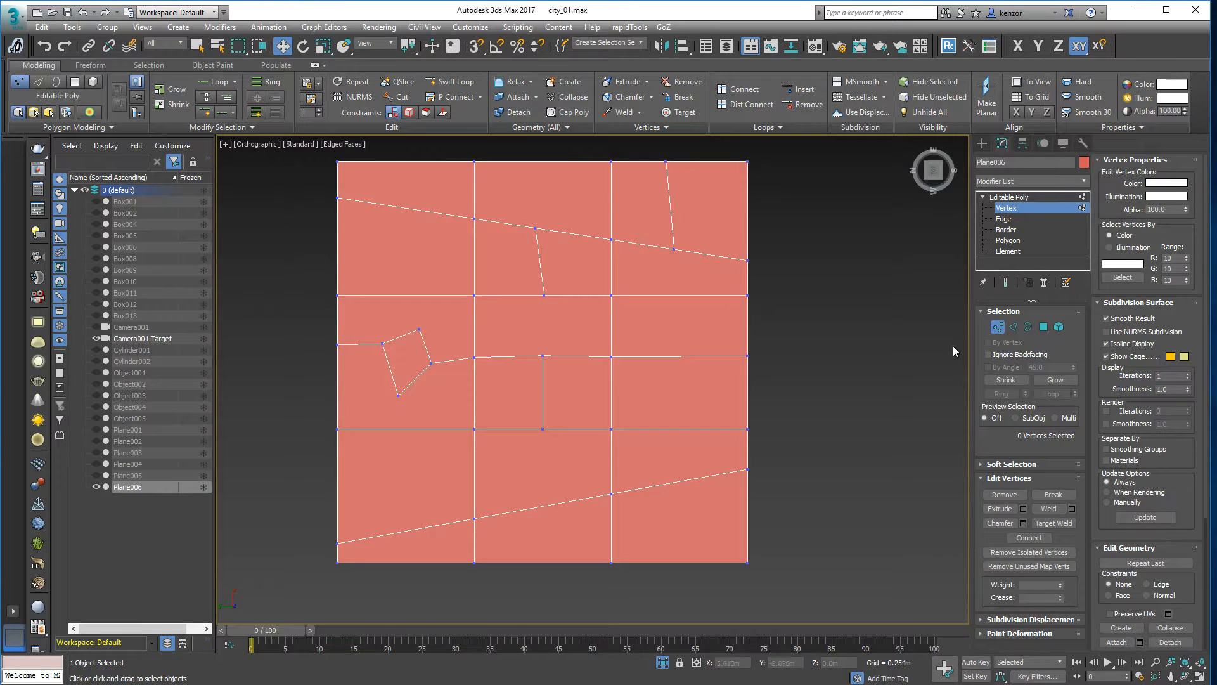
- Connect vertices with P Connect, tying the pentagon's corners to the surrounding grid
click(454, 96)
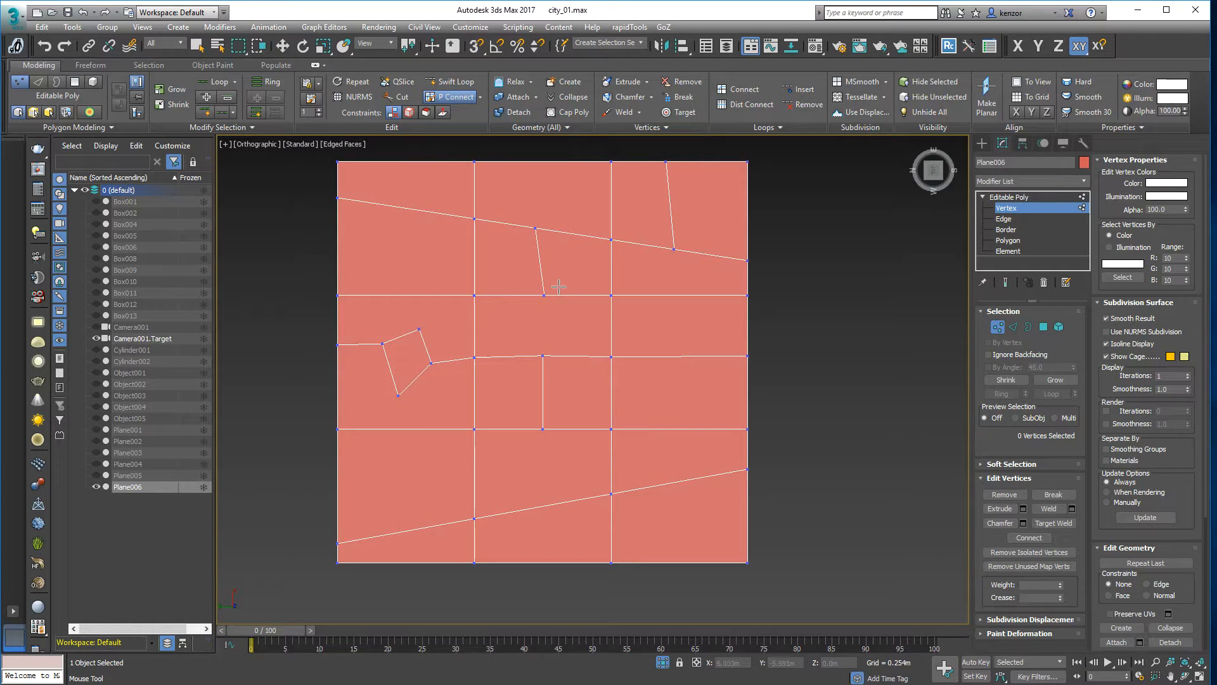
ctrl+click(562, 284)
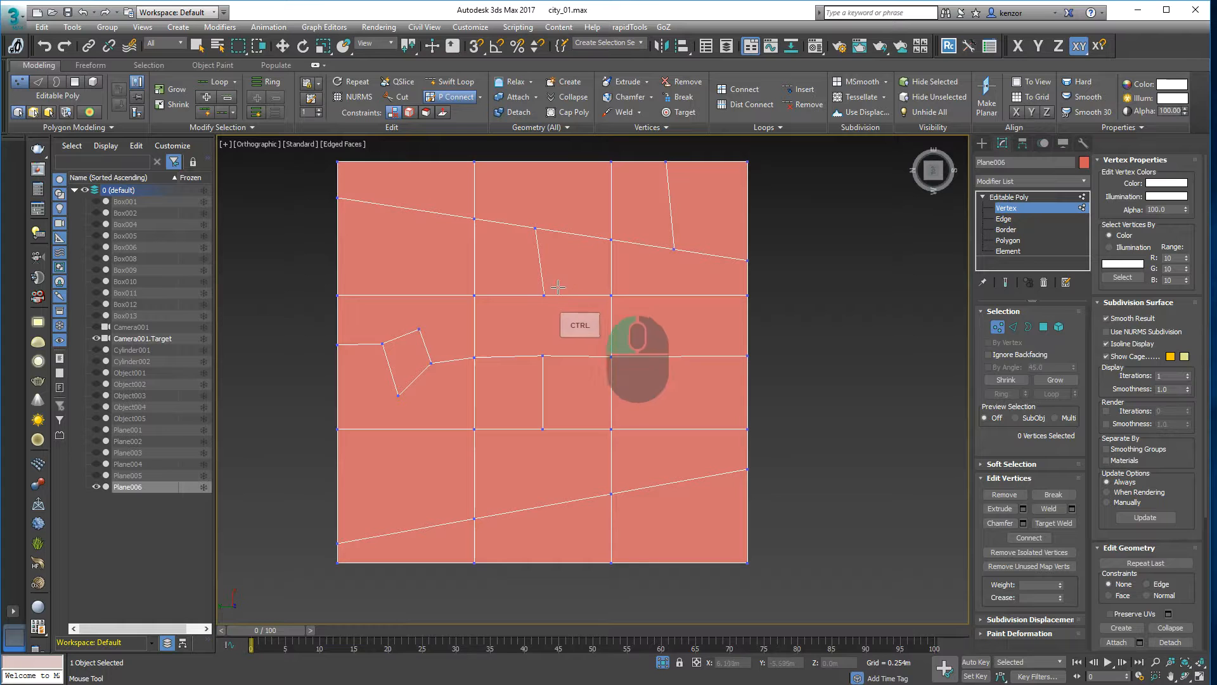
ctrl+click(544, 294)
ctrl+click(542, 357)
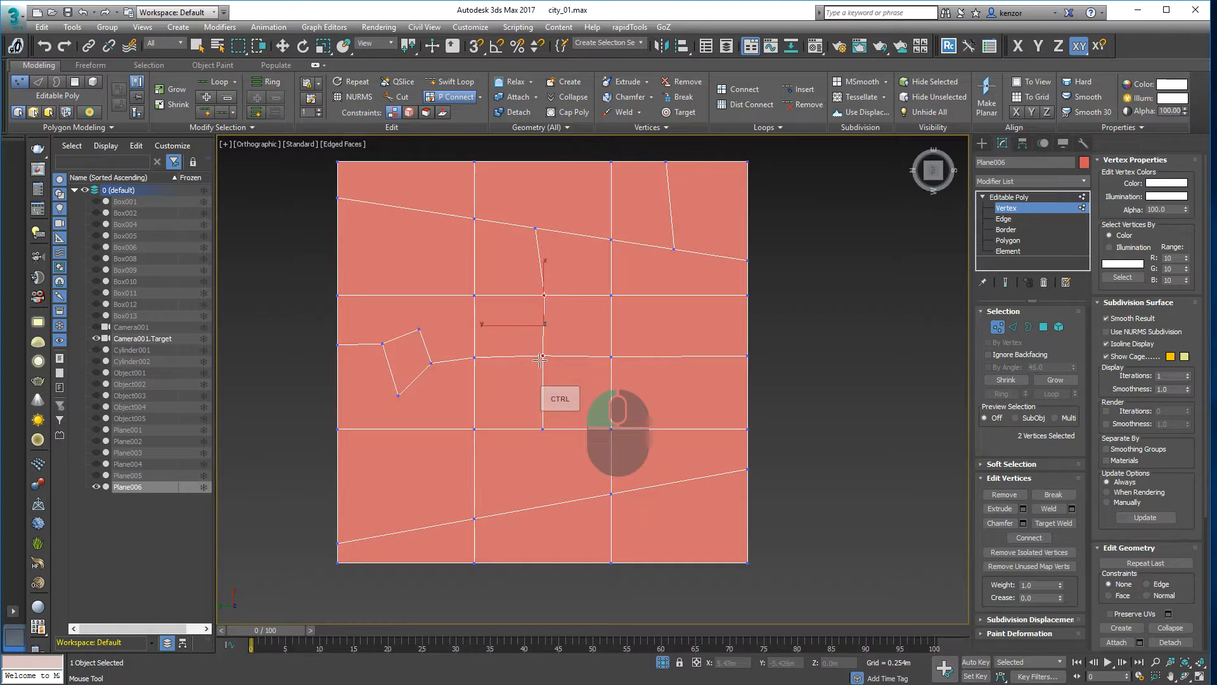
key(ctrl)
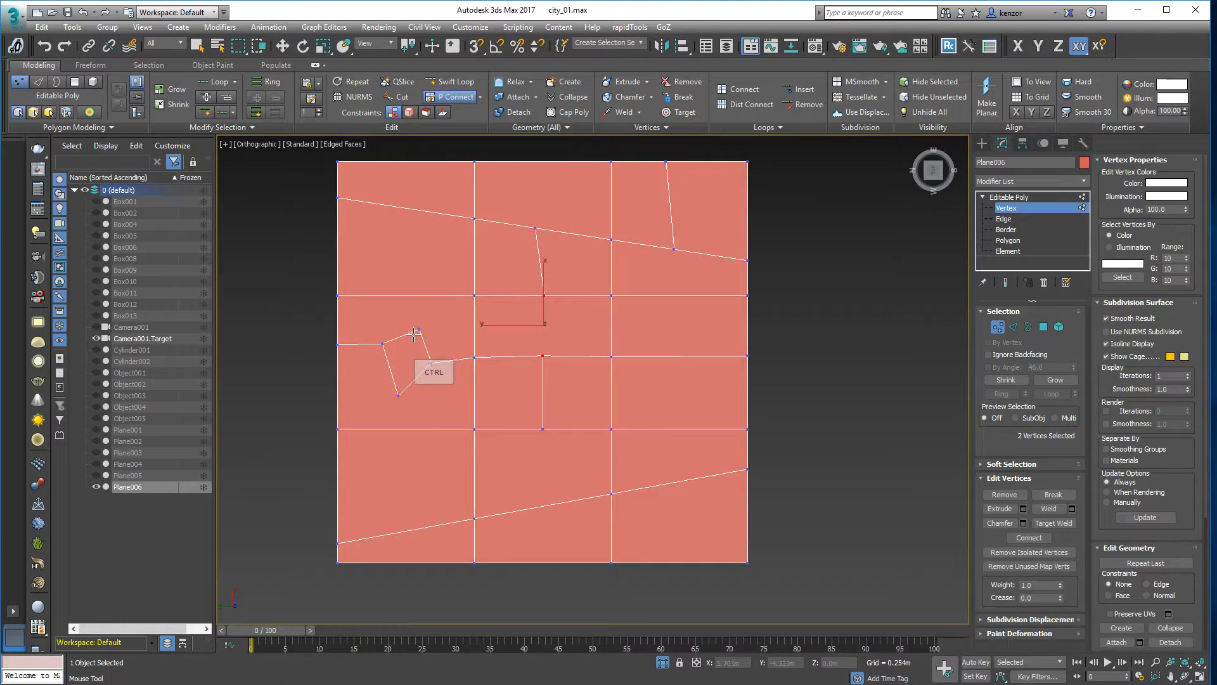
ctrl+drag(419, 329, 475, 294)
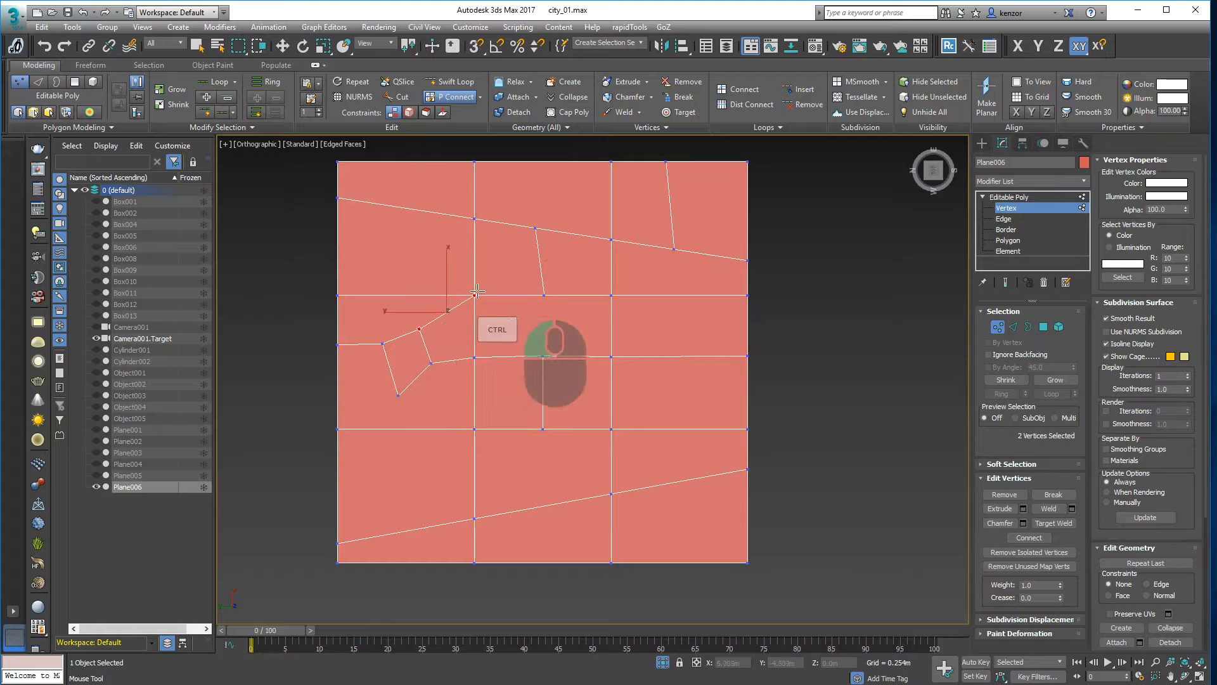
middle_drag(433, 398, 486, 365)
ctrl+drag(452, 361, 390, 393)
middle_drag(473, 348, 480, 345)
- Move a vertex beside the pentagon upward to narrow the small tilted lot
key(w)
click(447, 346)
drag(445, 346, 443, 301)
ctrl+alt+middle_drag(484, 301, 472, 333)
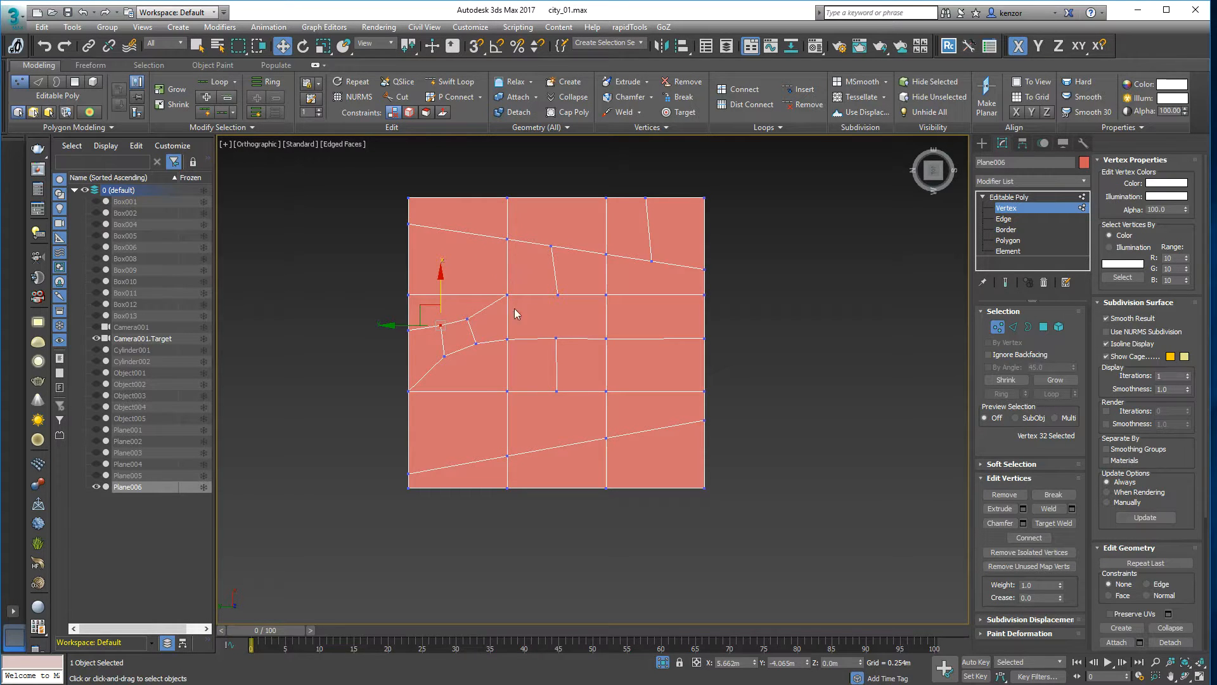
- Remove the lower edge loop from the plane with Ctrl+Shift and P Connect
middle_drag(477, 405, 447, 393)
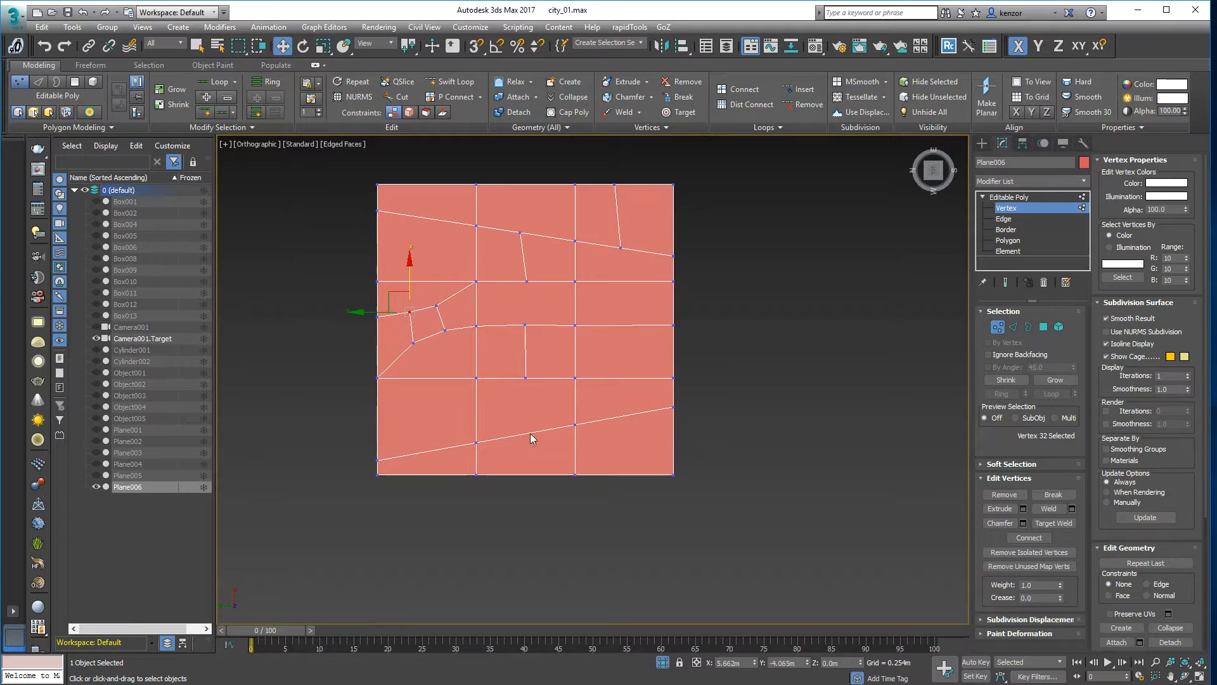
key(ctrl+shift)
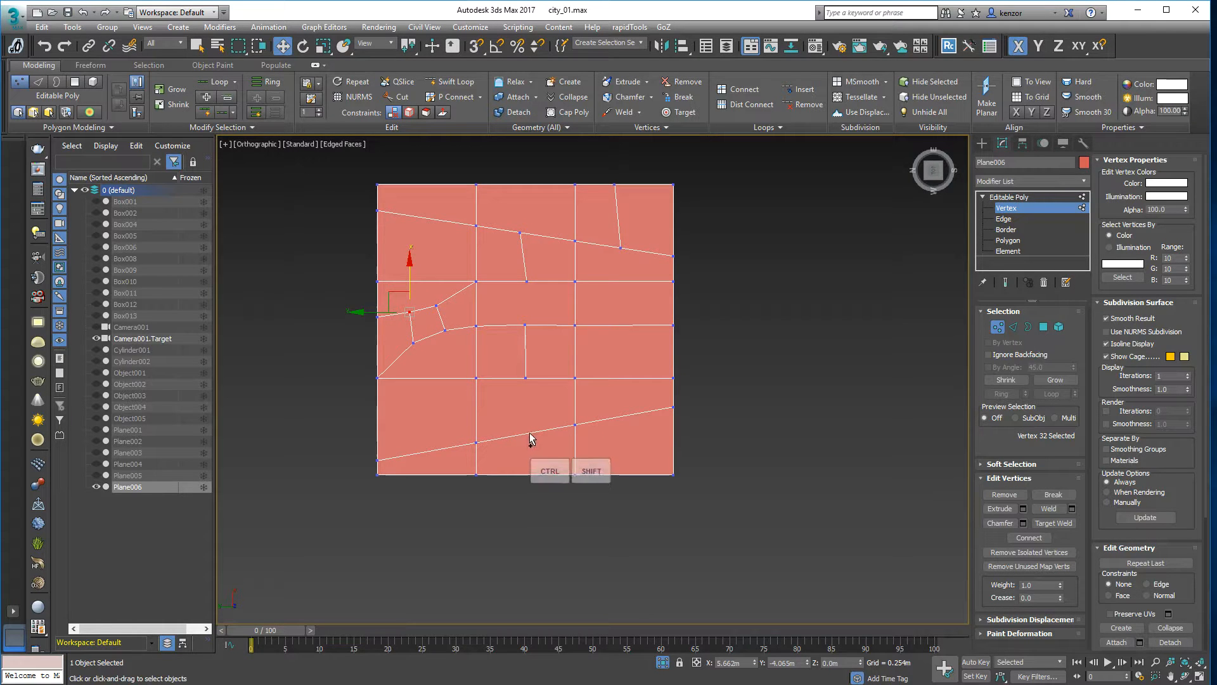
click(455, 96)
key(ctrl+shift)
ctrl+shift+click(534, 431)
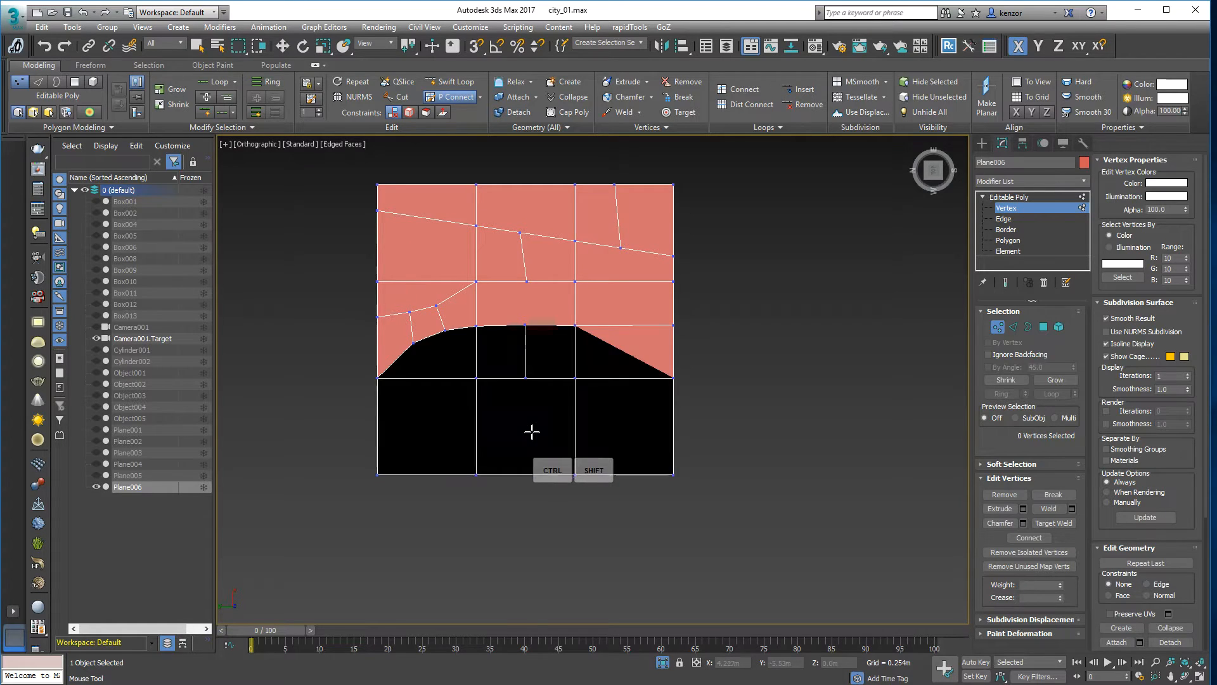
alt+middle_drag(681, 370, 741, 359)
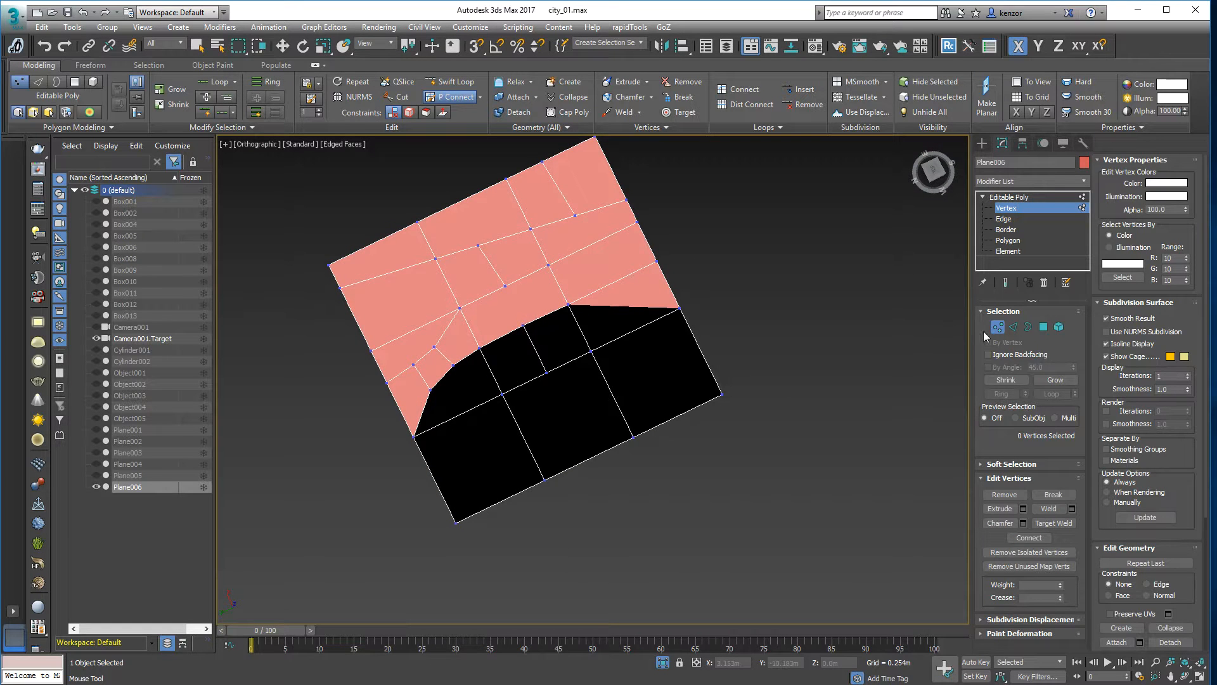
- Select the whole plane element and retriangulate it for even shading
click(998, 327)
click(1058, 327)
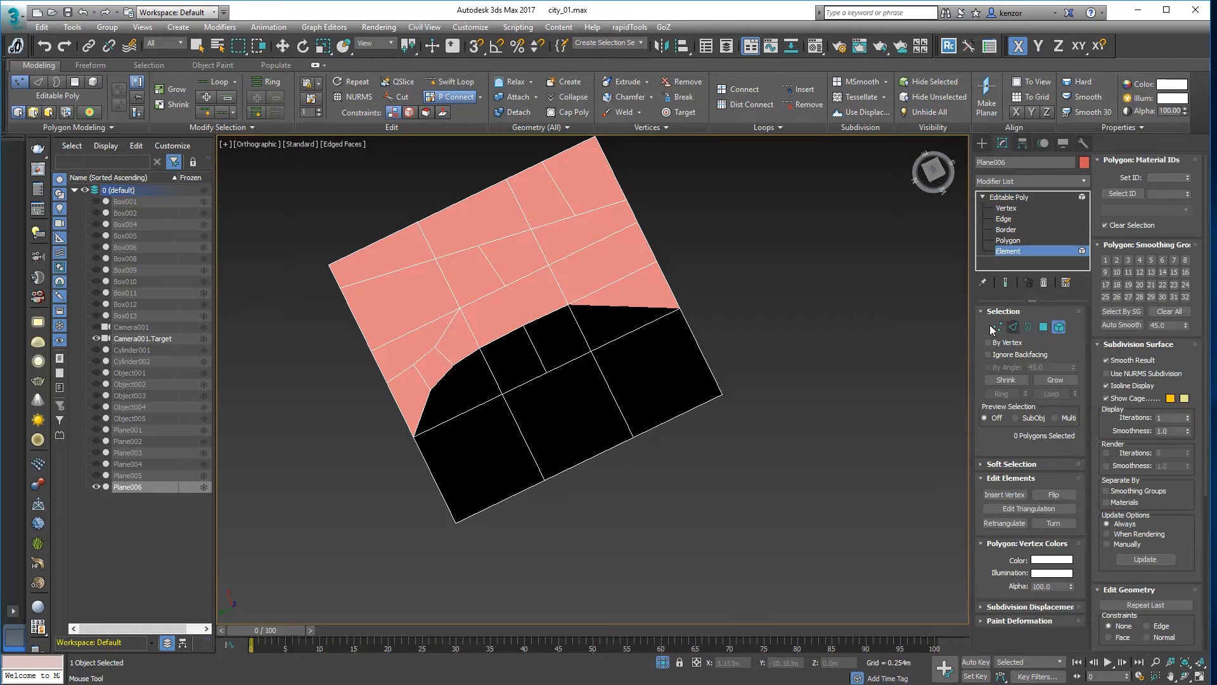
click(672, 369)
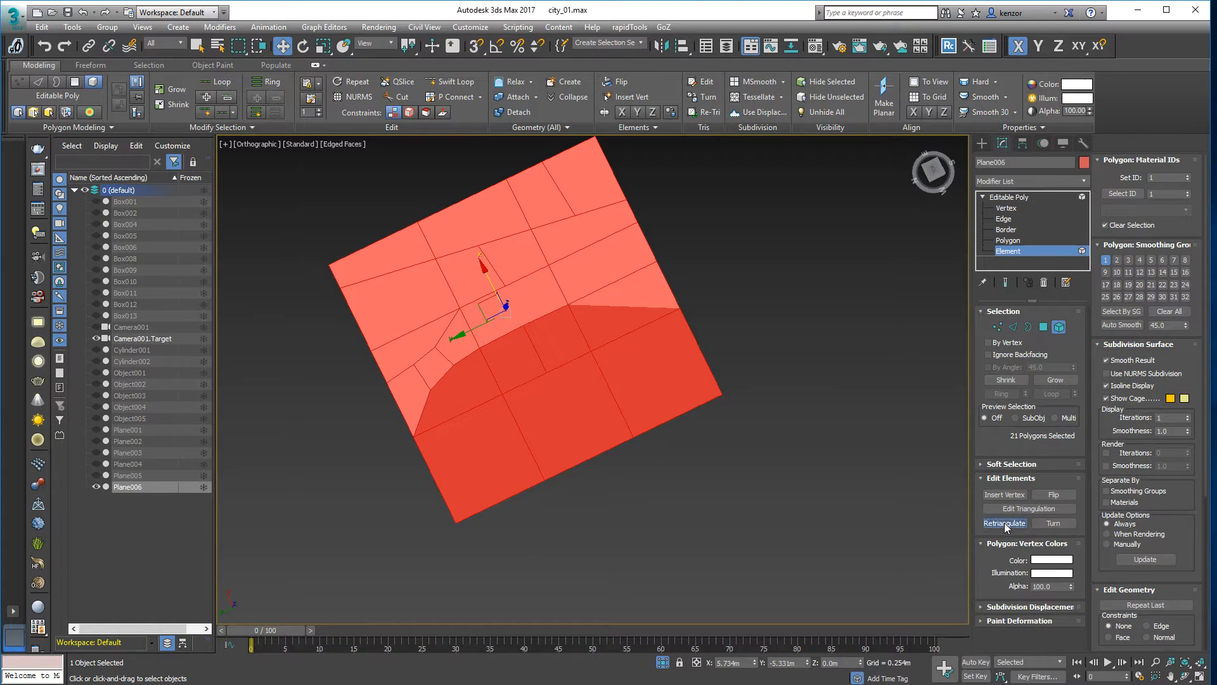
click(1004, 523)
alt+middle_drag(840, 374, 789, 361)
click(1059, 327)
alt+middle_drag(736, 299, 775, 275)
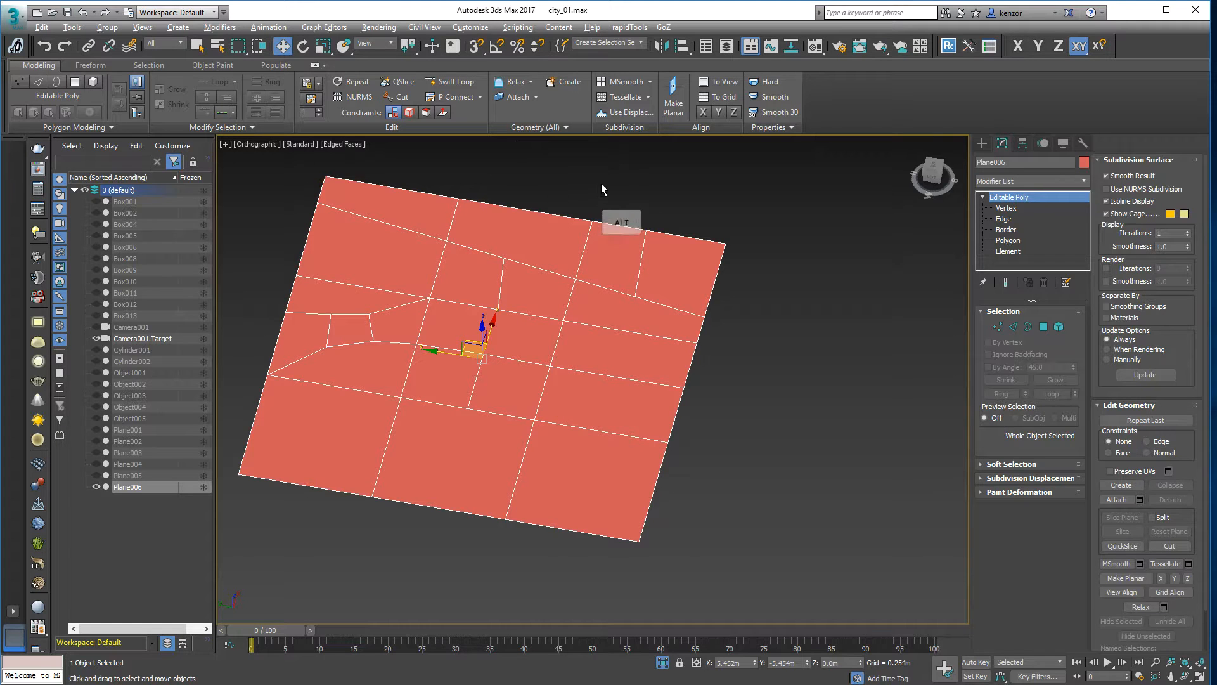
- Turn on P Connect and orbit the view to nearly top-down over the plane
alt+middle_drag(601, 184, 608, 188)
click(467, 96)
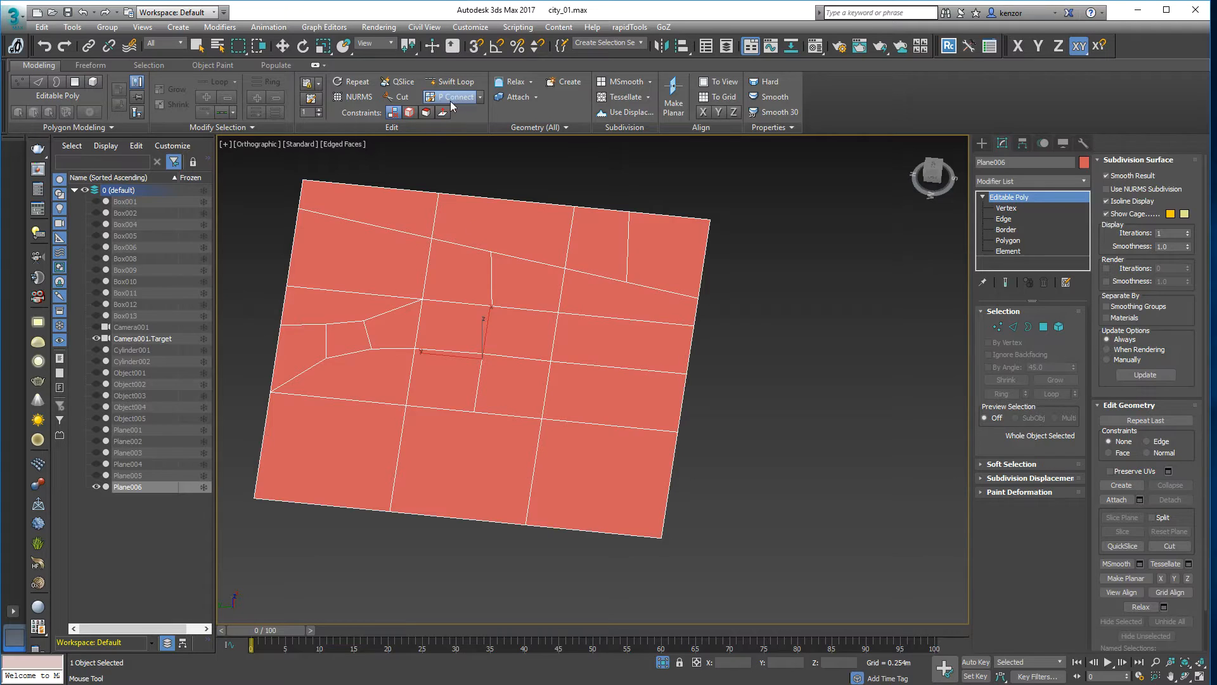
mouse_move(497, 388)
alt+middle_down()
mouse_move(506, 372)
mouse_move(484, 375)
alt+middle_up()
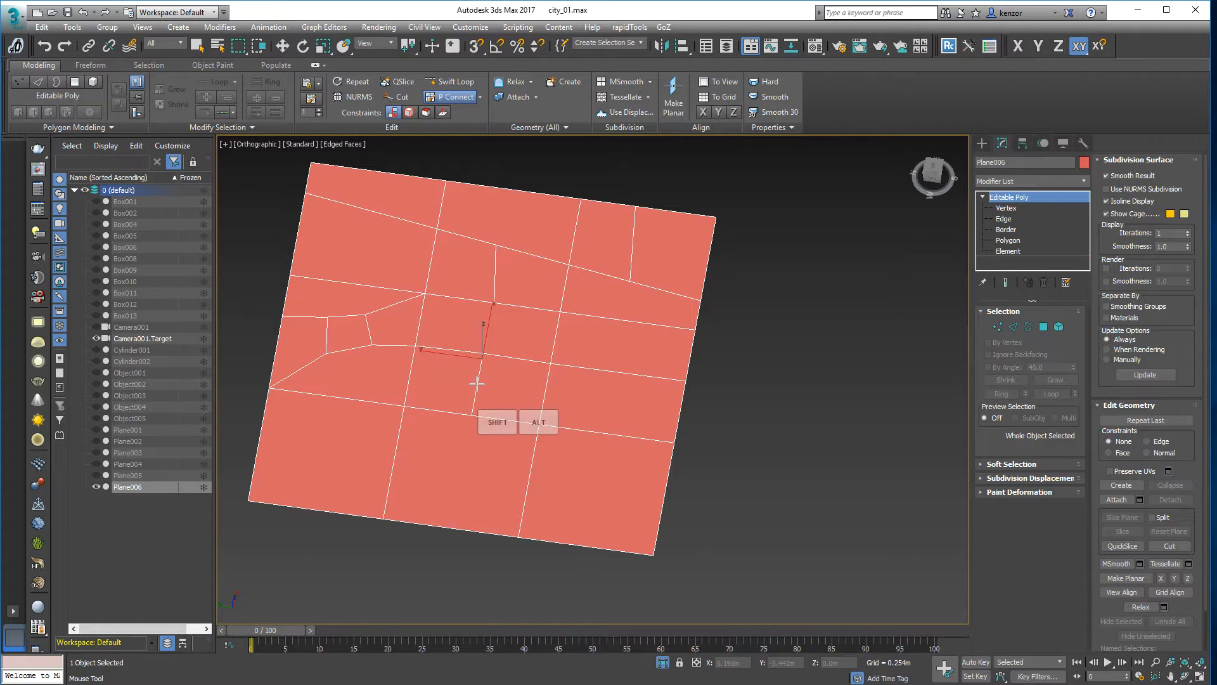
alt+middle_drag(769, 316, 776, 341)
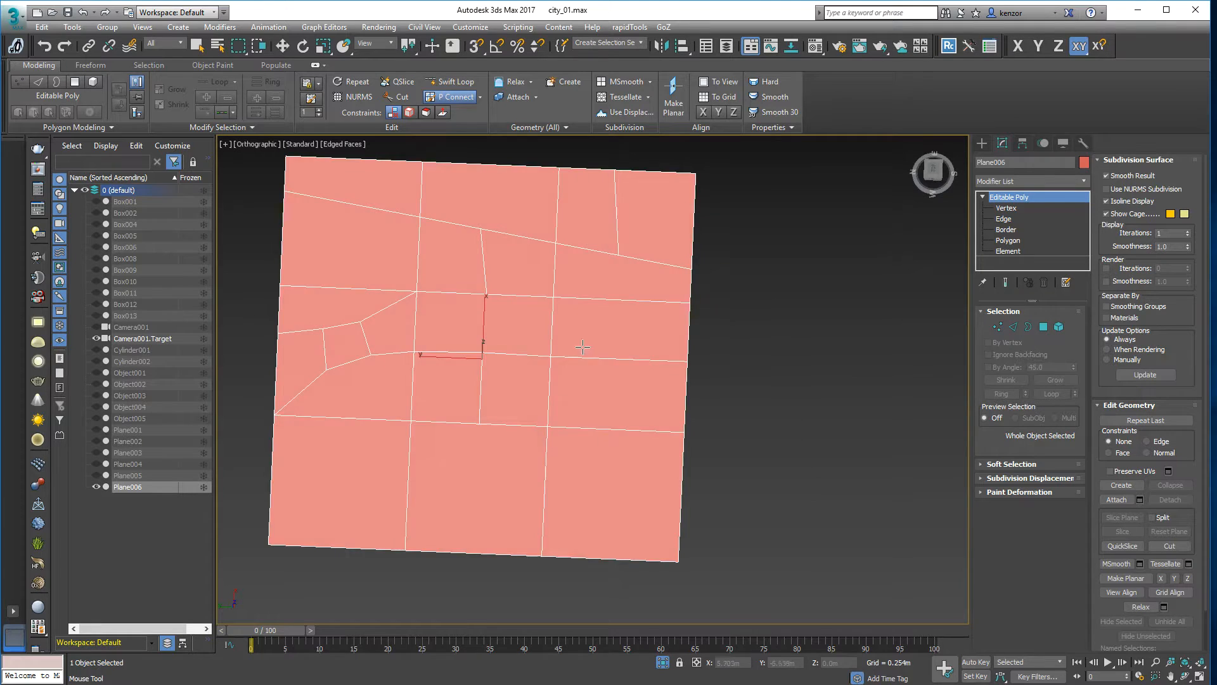
alt+middle_drag(582, 346, 513, 348)
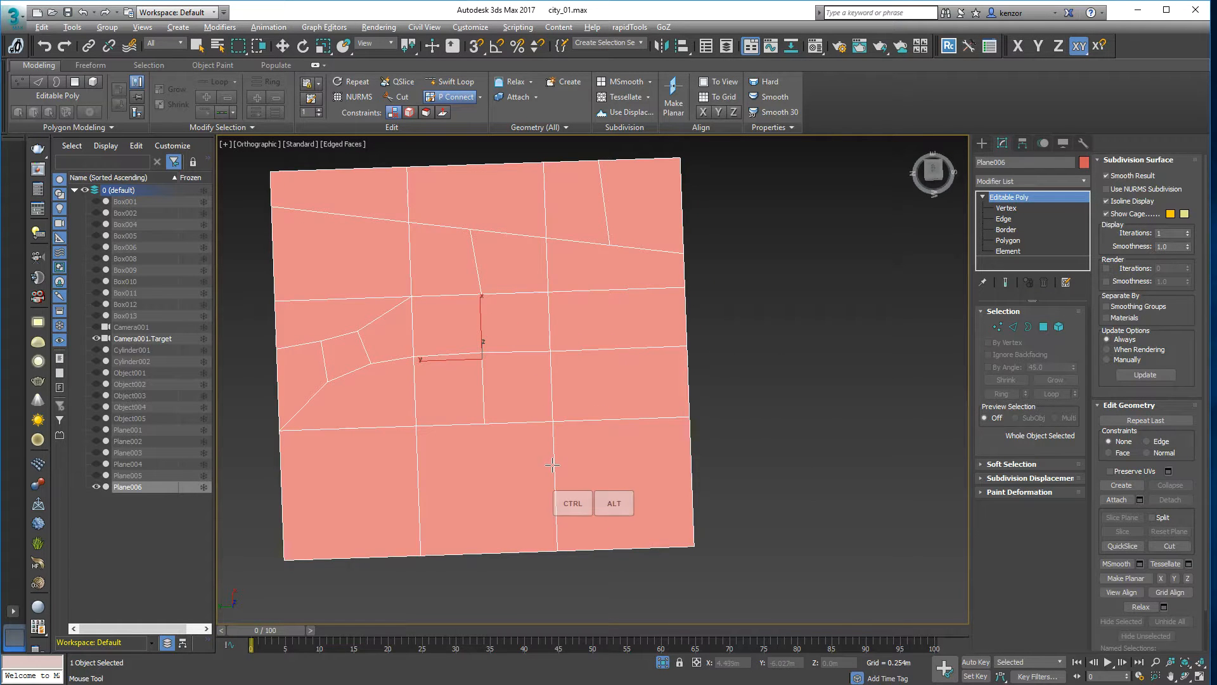
mouse_move(558, 445)
alt+middle_down()
mouse_move(515, 442)
mouse_move(538, 451)
alt+middle_up()
- In Vertex mode, paint diagonal edges across the lower lots and down through the upper-right lots
click(997, 328)
alt+middle_drag(570, 501, 535, 483)
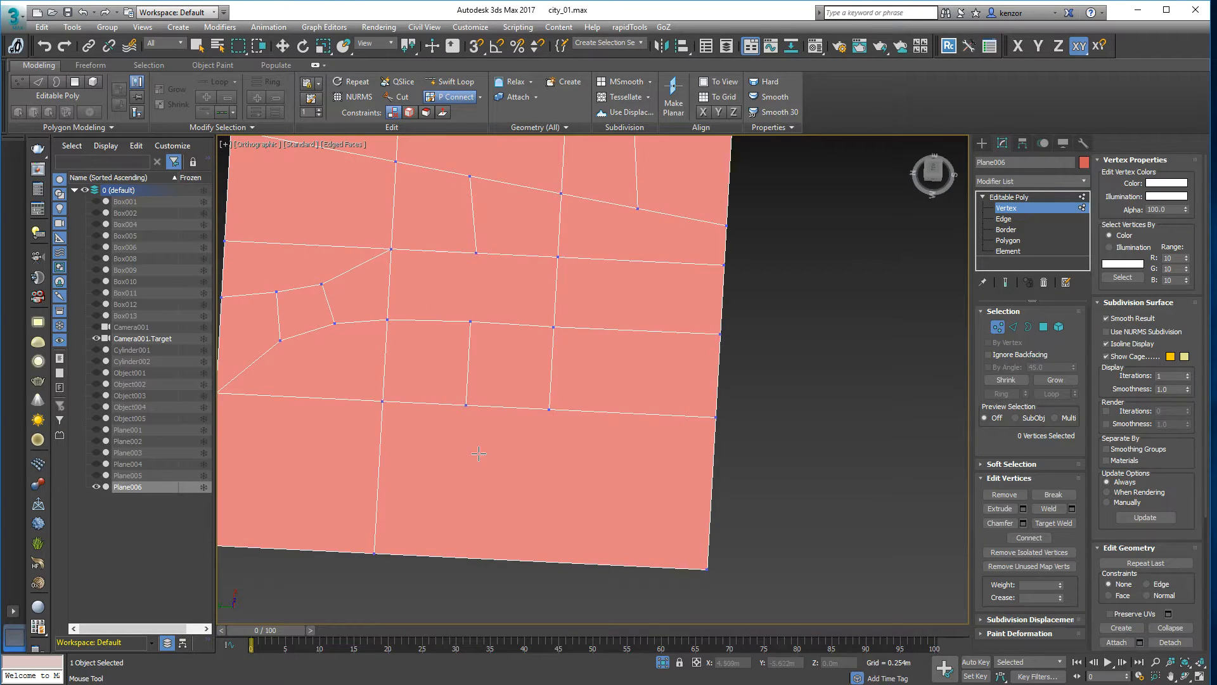
middle_drag(449, 449, 539, 427)
alt+middle_drag(629, 332, 596, 435)
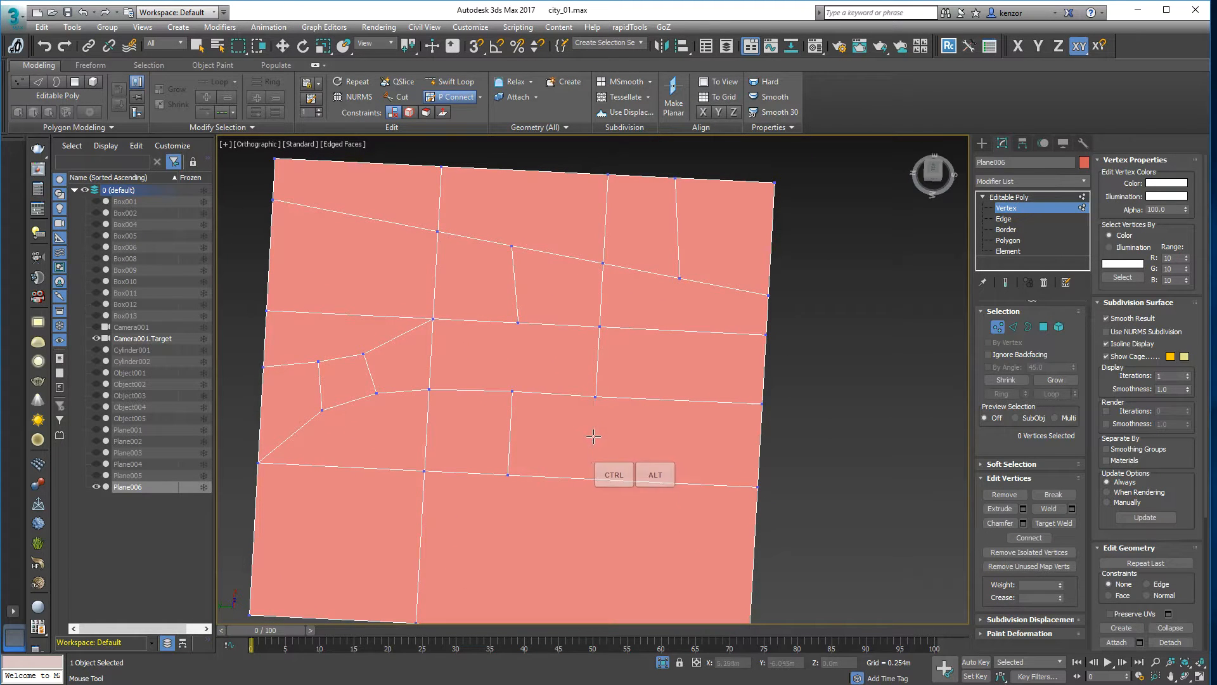
mouse_move(622, 435)
alt+middle_down()
mouse_move(637, 434)
mouse_move(641, 413)
mouse_move(622, 427)
alt+middle_up()
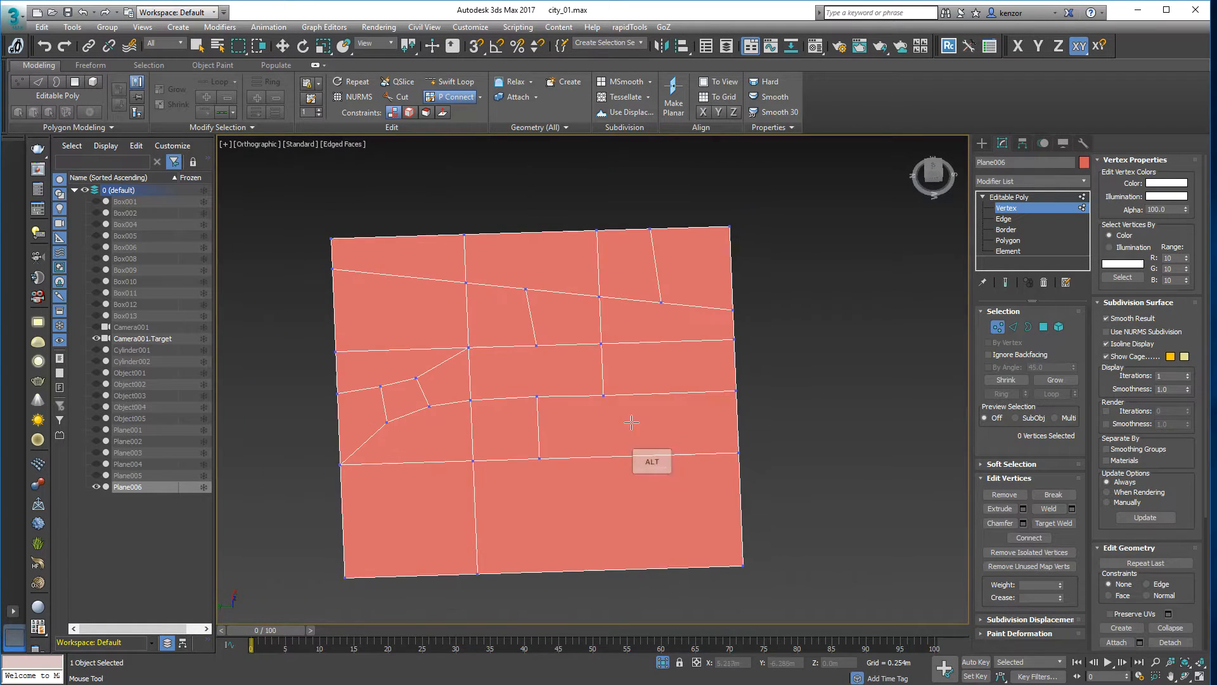
drag(662, 432, 559, 597)
drag(601, 526, 793, 511)
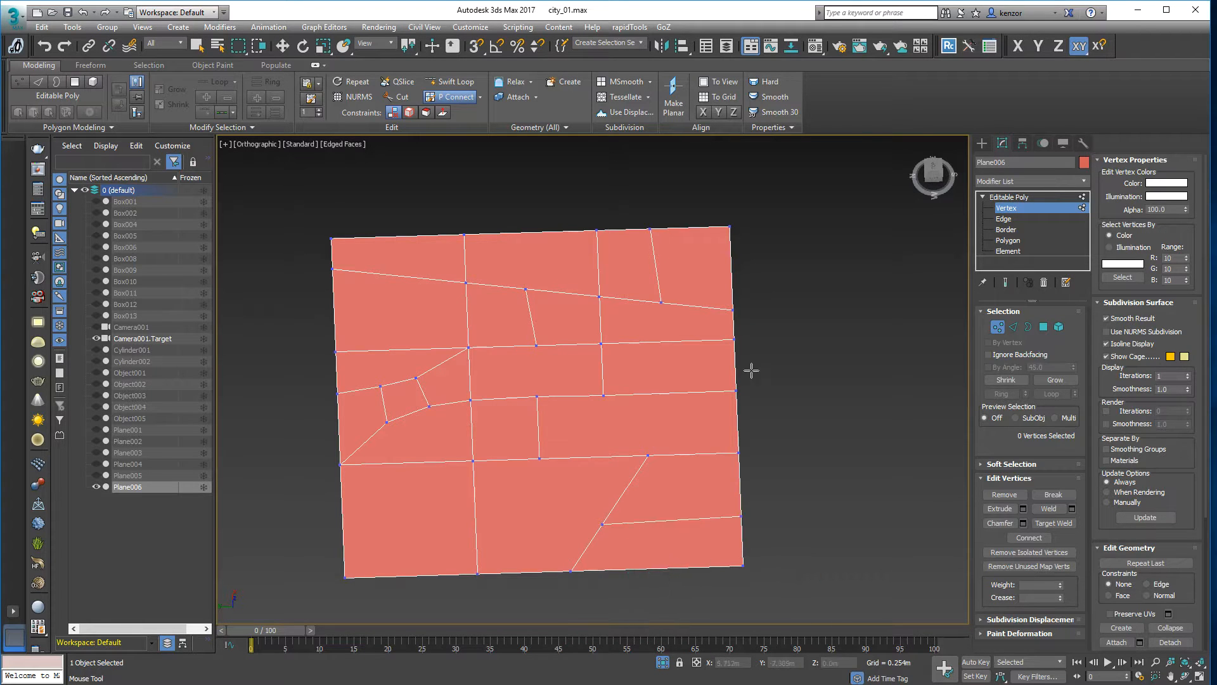
middle_drag(728, 365, 698, 379)
mouse_move(642, 344)
mouse_down()
mouse_move(669, 477)
mouse_move(656, 637)
mouse_up()
- Paint edges from the top and left borders and through the middle lots
drag(642, 369, 631, 311)
middle_drag(643, 257, 657, 263)
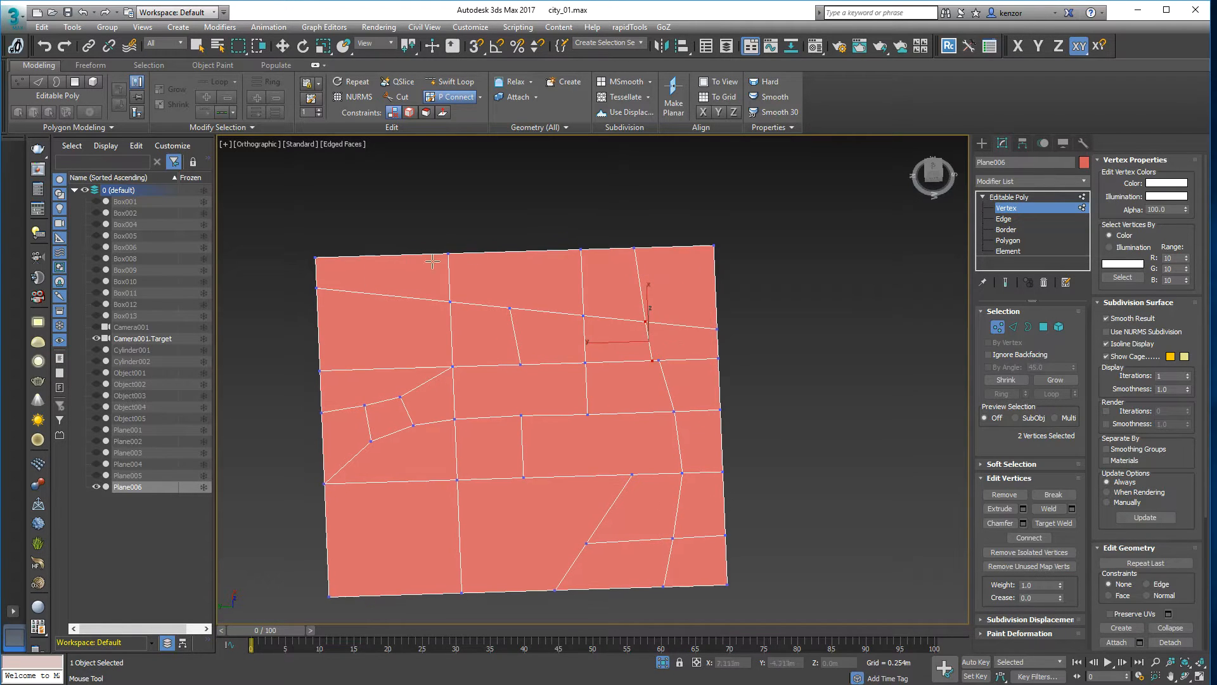
drag(383, 244, 390, 377)
drag(310, 327, 406, 336)
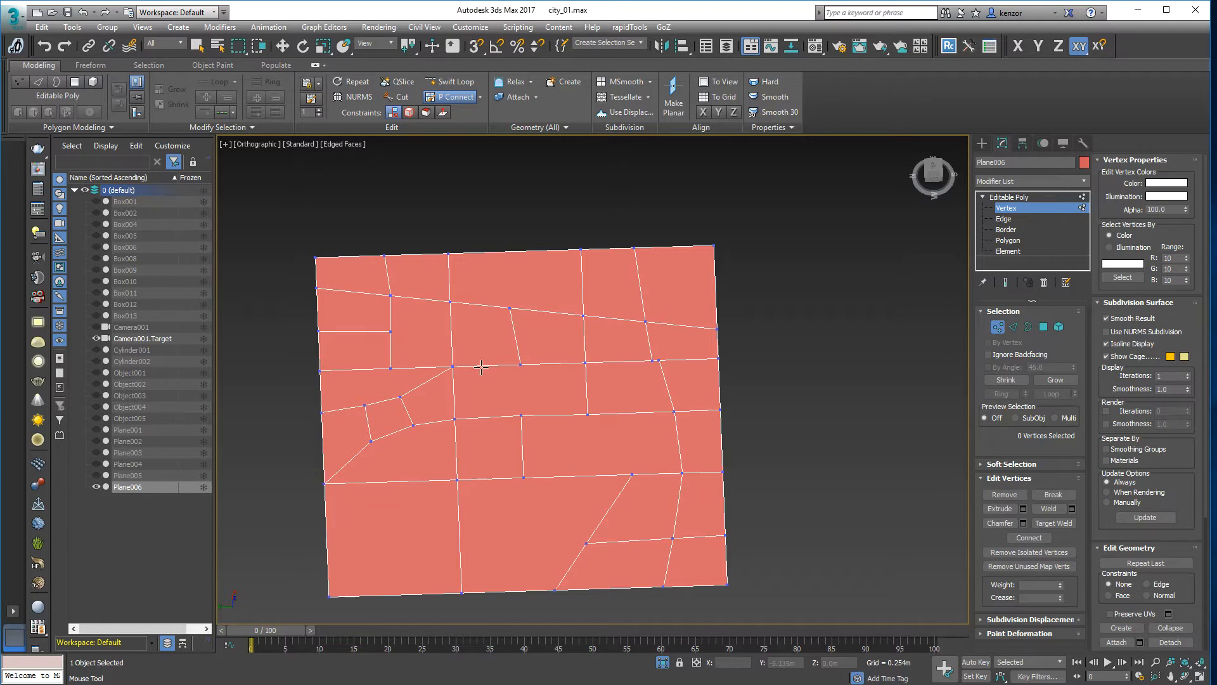
drag(482, 360, 491, 418)
middle_drag(463, 542, 453, 487)
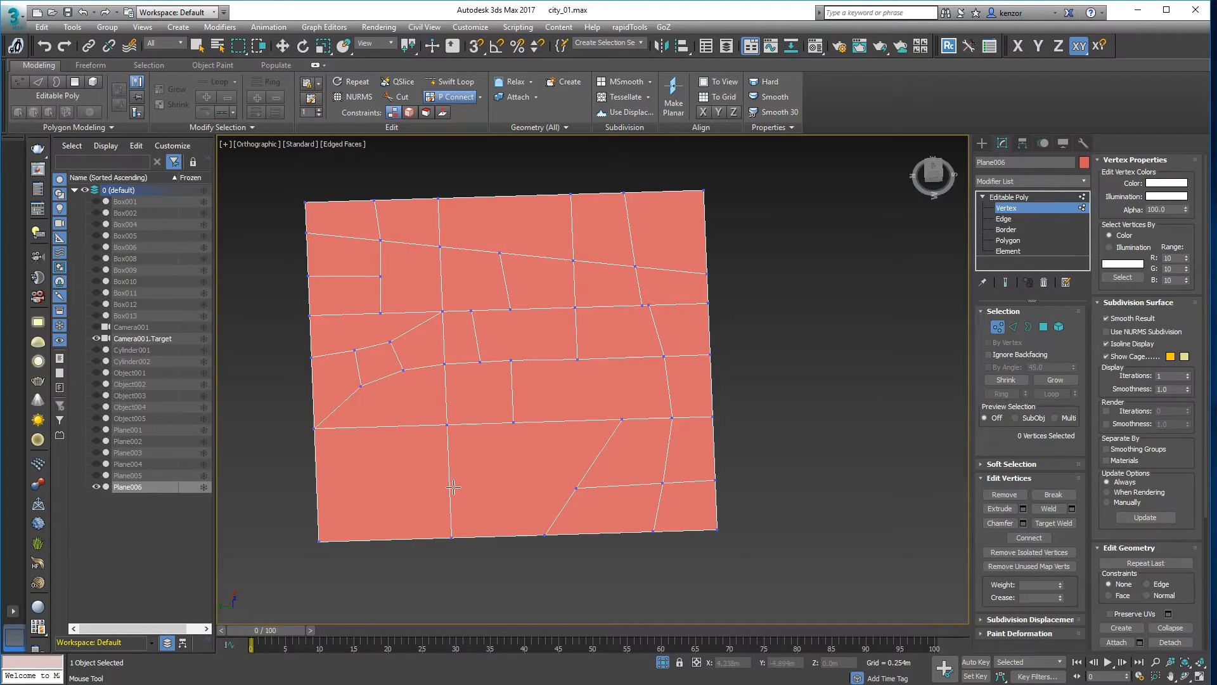
drag(448, 494, 484, 413)
- Cut a QSlice line across the lower lots of the plane
click(409, 83)
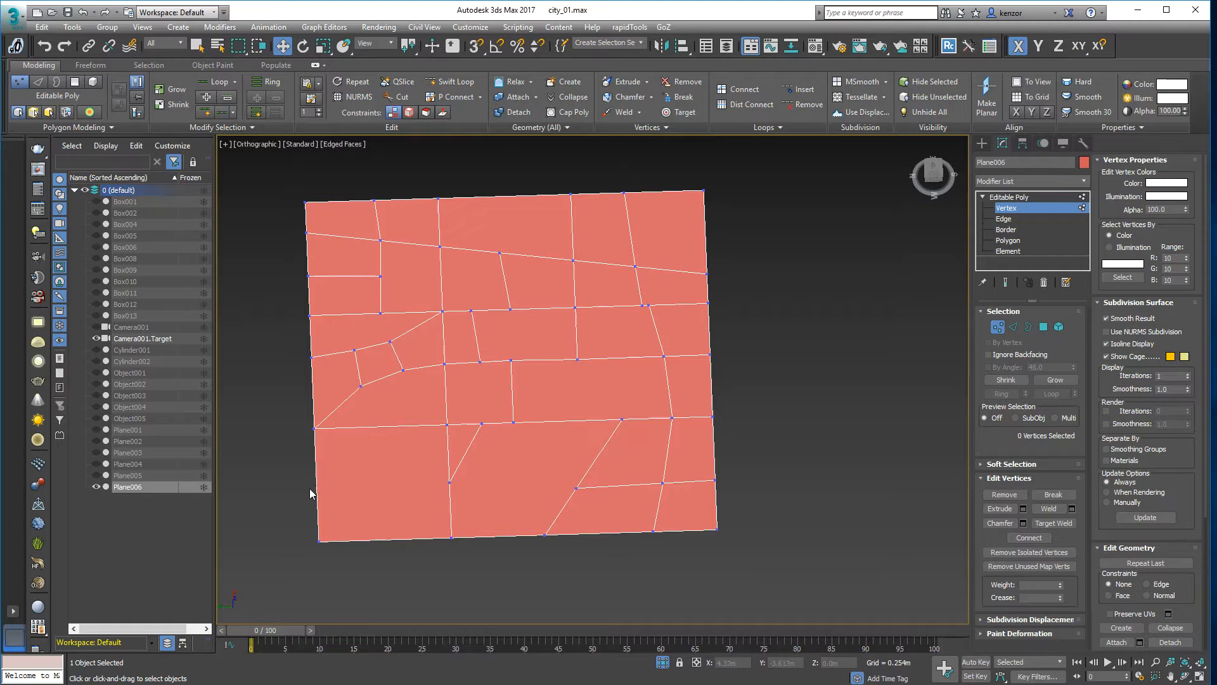
click(403, 82)
drag(317, 472, 659, 512)
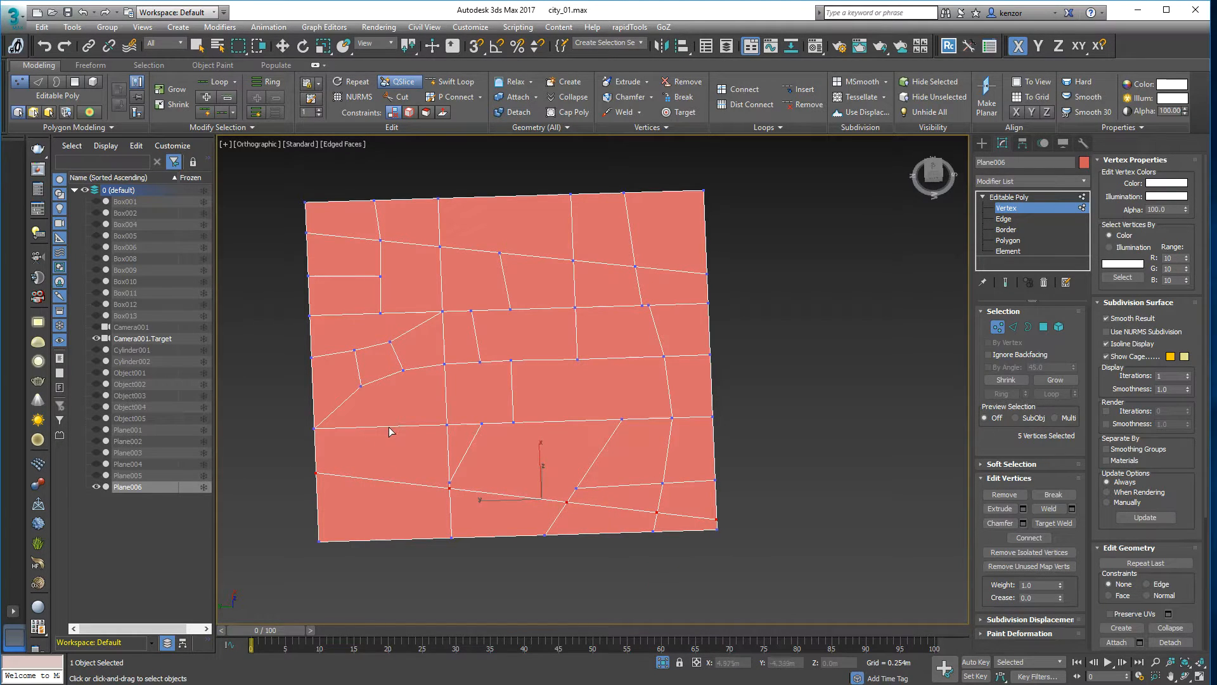
- Paint short vertical and horizontal edges through the lower lots with P Connect
click(452, 96)
mouse_move(395, 407)
mouse_down()
mouse_move(384, 504)
mouse_move(409, 546)
mouse_up()
mouse_move(350, 467)
mouse_down()
mouse_move(352, 486)
mouse_move(366, 406)
mouse_up()
drag(383, 448, 460, 450)
- Paint short edges that split the upper, top-border and right-side lots into narrow parcels
drag(437, 276, 519, 272)
drag(526, 190, 534, 263)
mouse_move(470, 204)
mouse_down()
mouse_move(476, 255)
mouse_move(477, 197)
mouse_move(498, 222)
mouse_move(522, 223)
mouse_move(504, 222)
mouse_up()
drag(625, 222, 735, 224)
drag(667, 188, 665, 246)
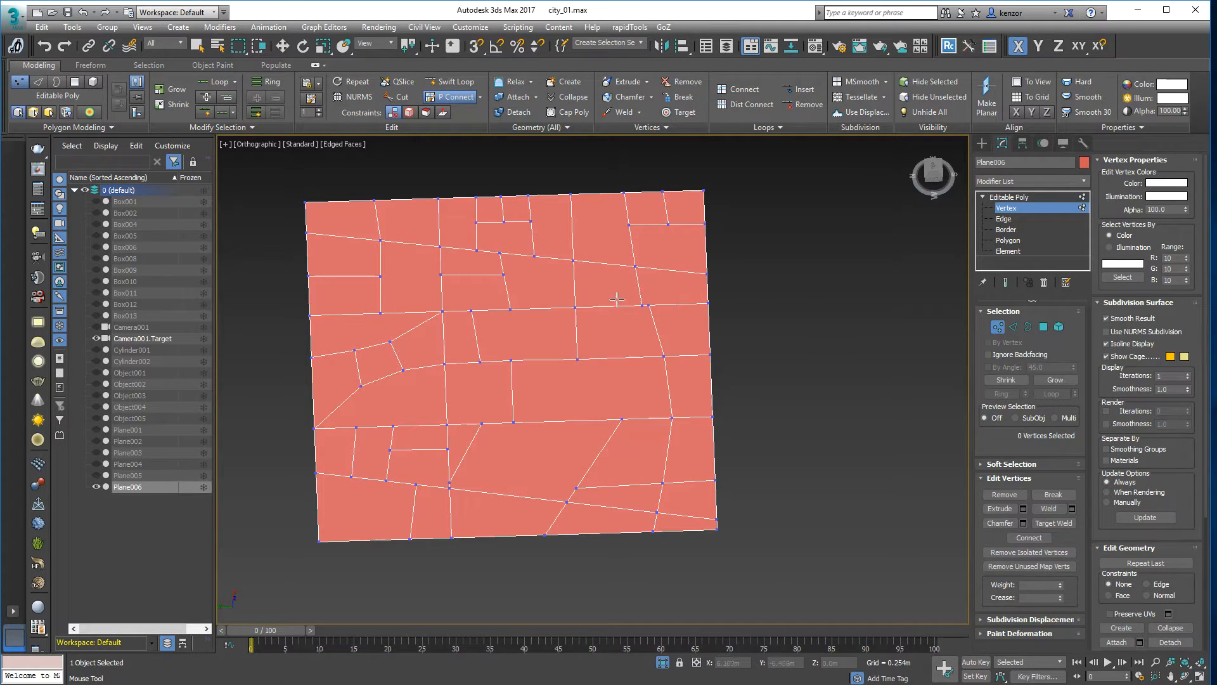
alt+middle_drag(642, 281, 815, 283)
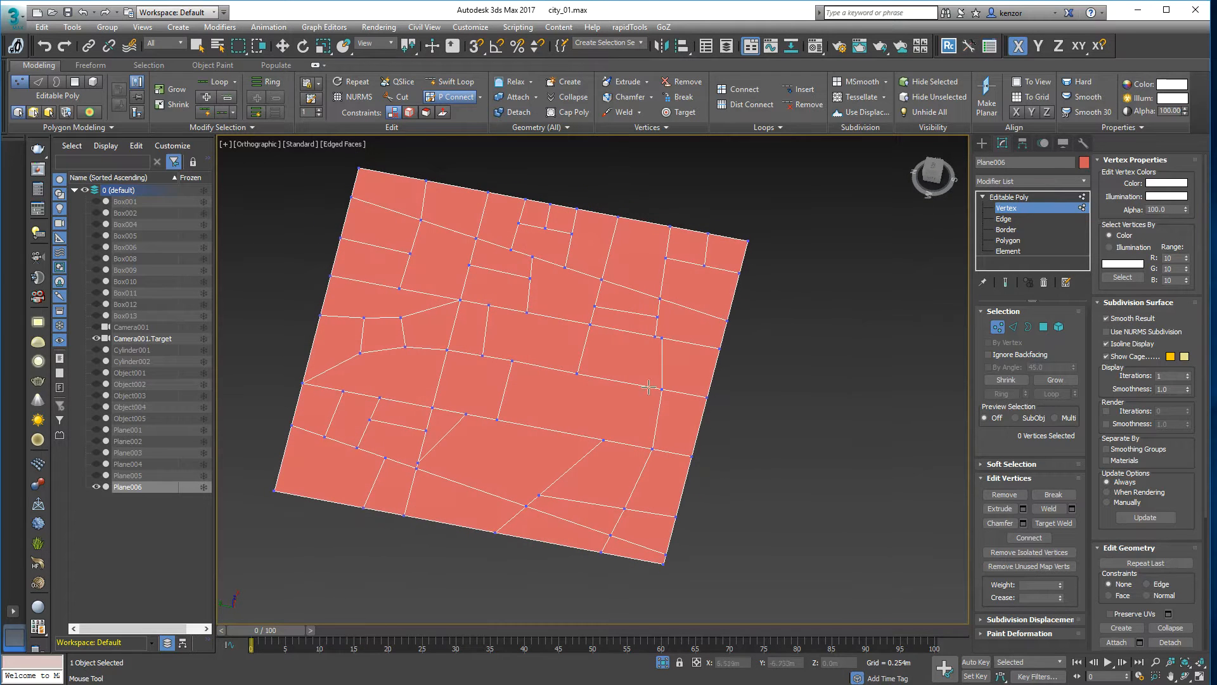
mouse_move(567, 367)
mouse_down()
mouse_move(522, 458)
mouse_move(437, 437)
mouse_up()
alt+middle_drag(760, 310, 818, 304)
- Select all 49 lot faces and check the Inset settings without applying them
key(w)
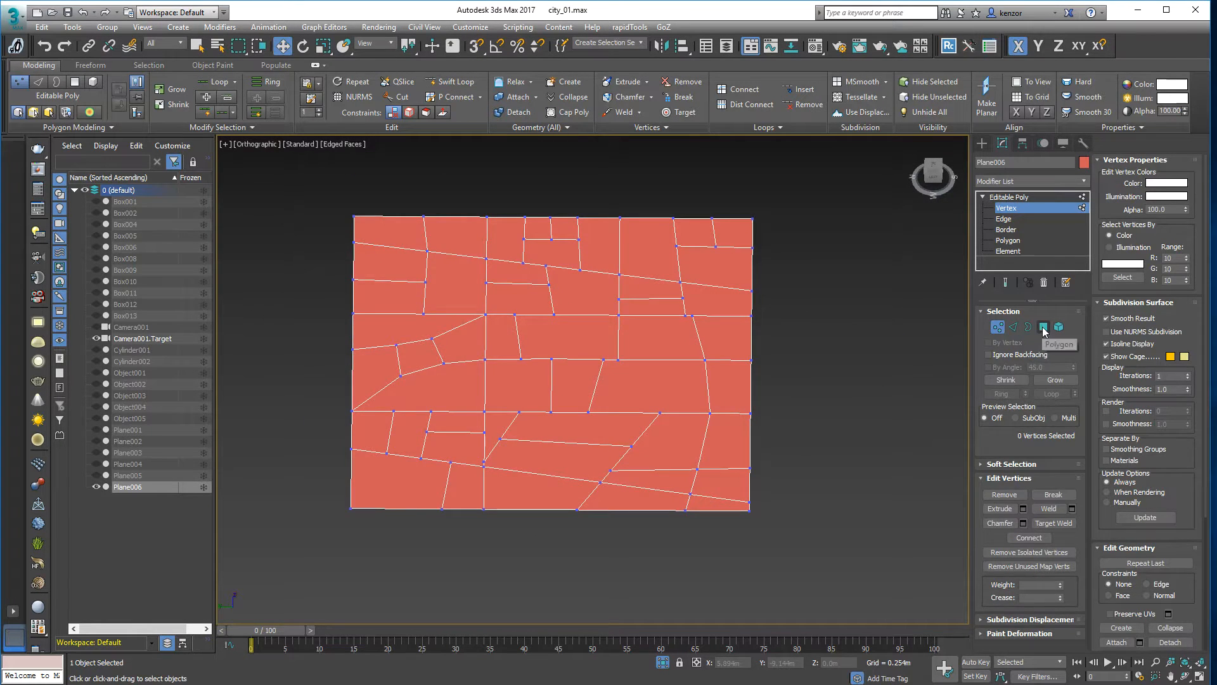
click(1043, 327)
alt+middle_drag(859, 333, 850, 323)
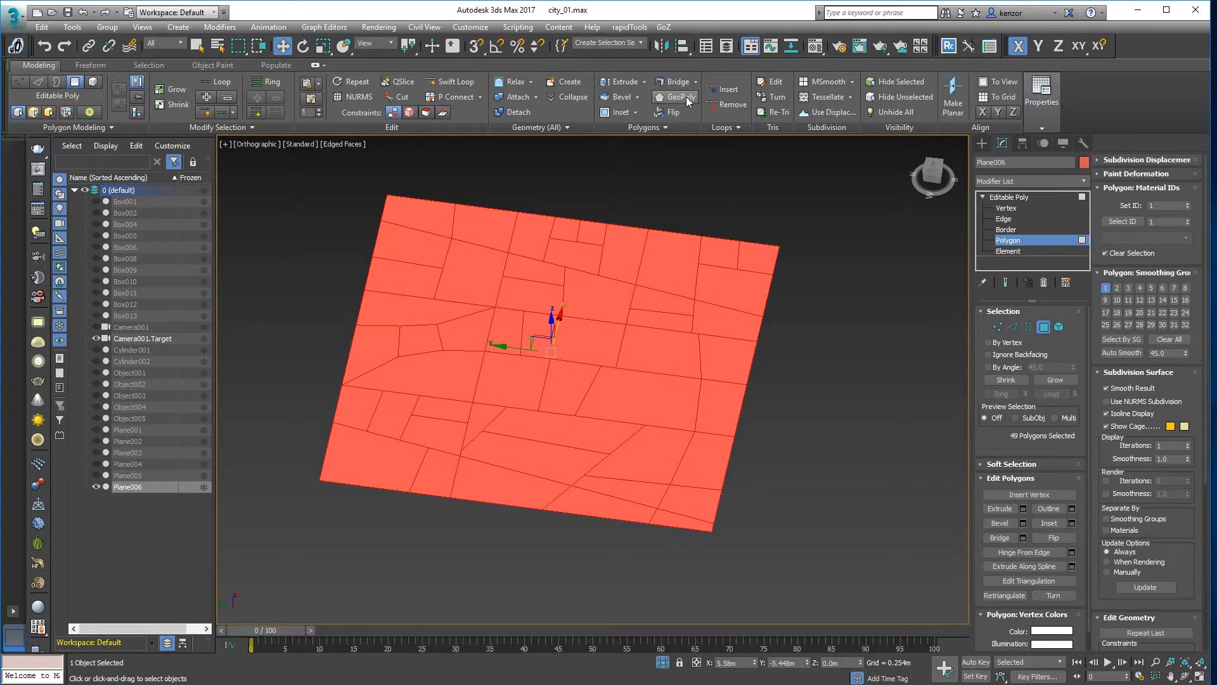
click(636, 113)
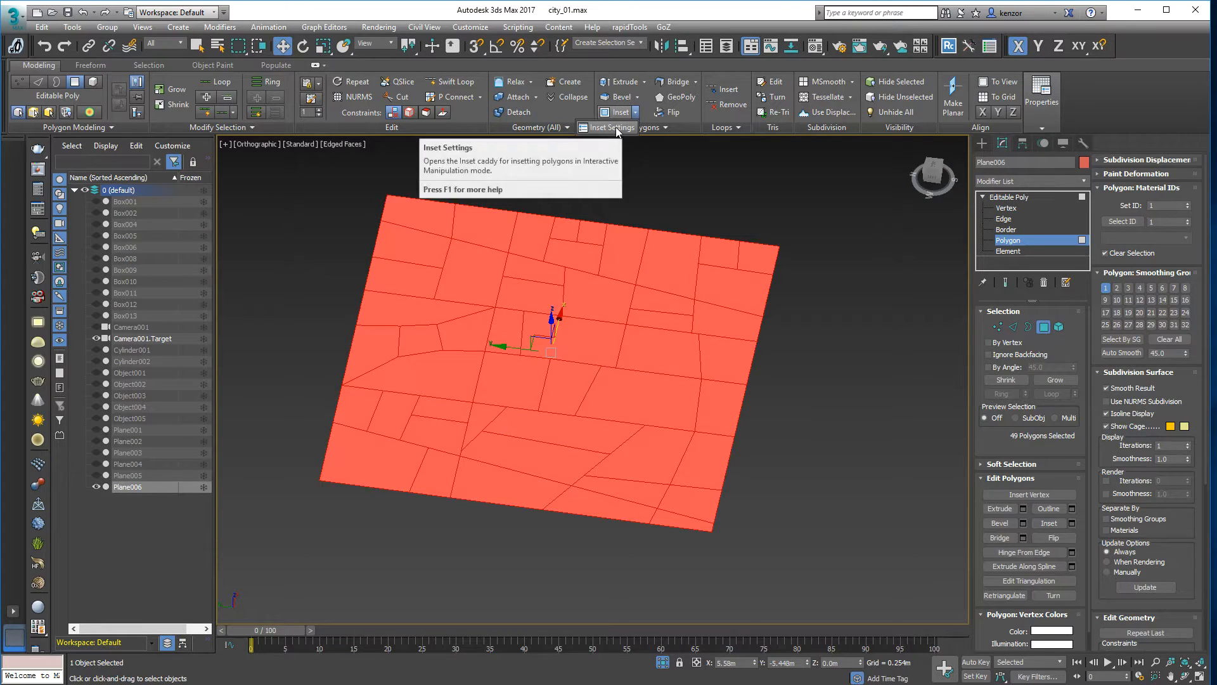
click(1045, 324)
ctrl+alt+middle_drag(814, 248, 788, 294)
middle_drag(631, 306, 580, 282)
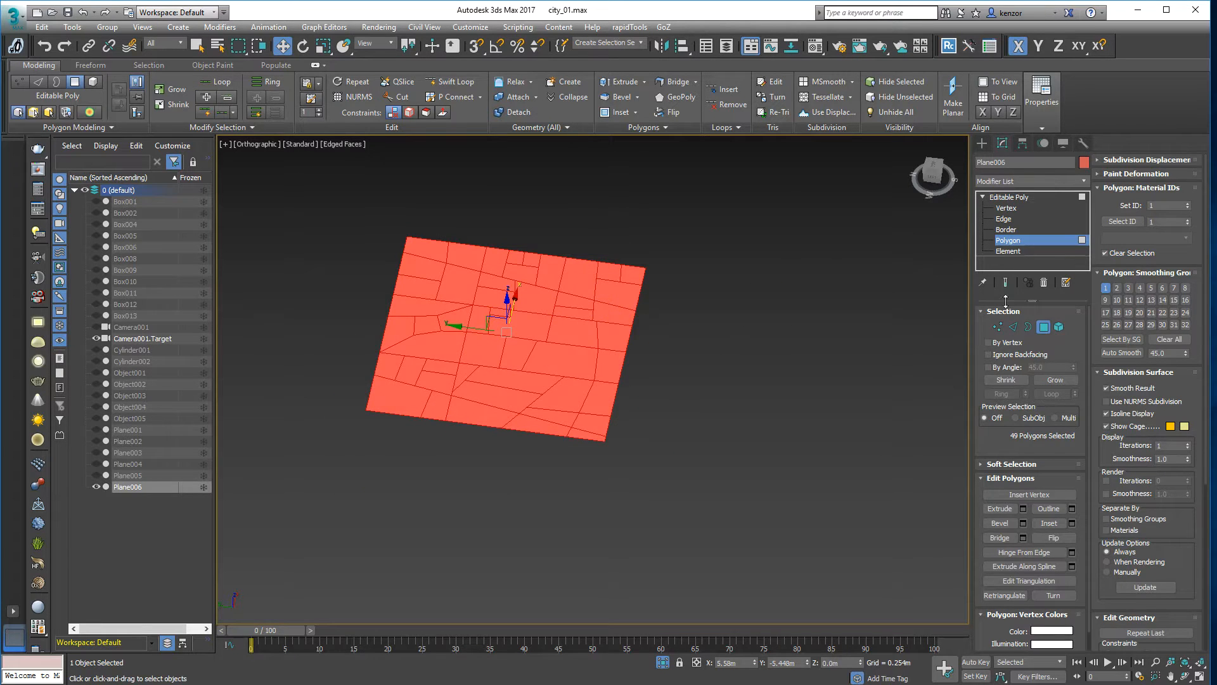
- Return to object level, collapse the stack and bring up the Modifier List
click(1038, 199)
click(983, 197)
click(1084, 181)
drag(1083, 237, 1094, 376)
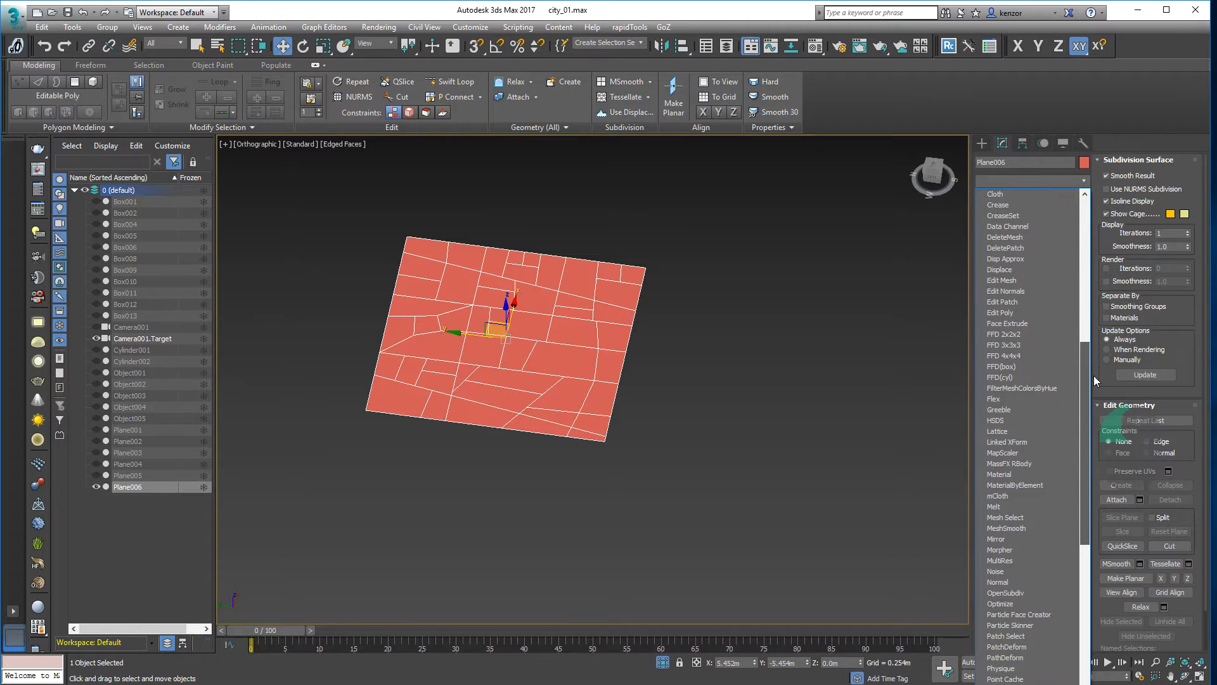
- Add an Edit Poly modifier to Plane006
click(1013, 312)
alt+middle_drag(678, 239, 693, 234)
middle_drag(693, 235, 747, 254)
ctrl+alt+middle_drag(676, 259, 680, 224)
alt+middle_drag(778, 259, 742, 281)
middle_drag(742, 282, 839, 278)
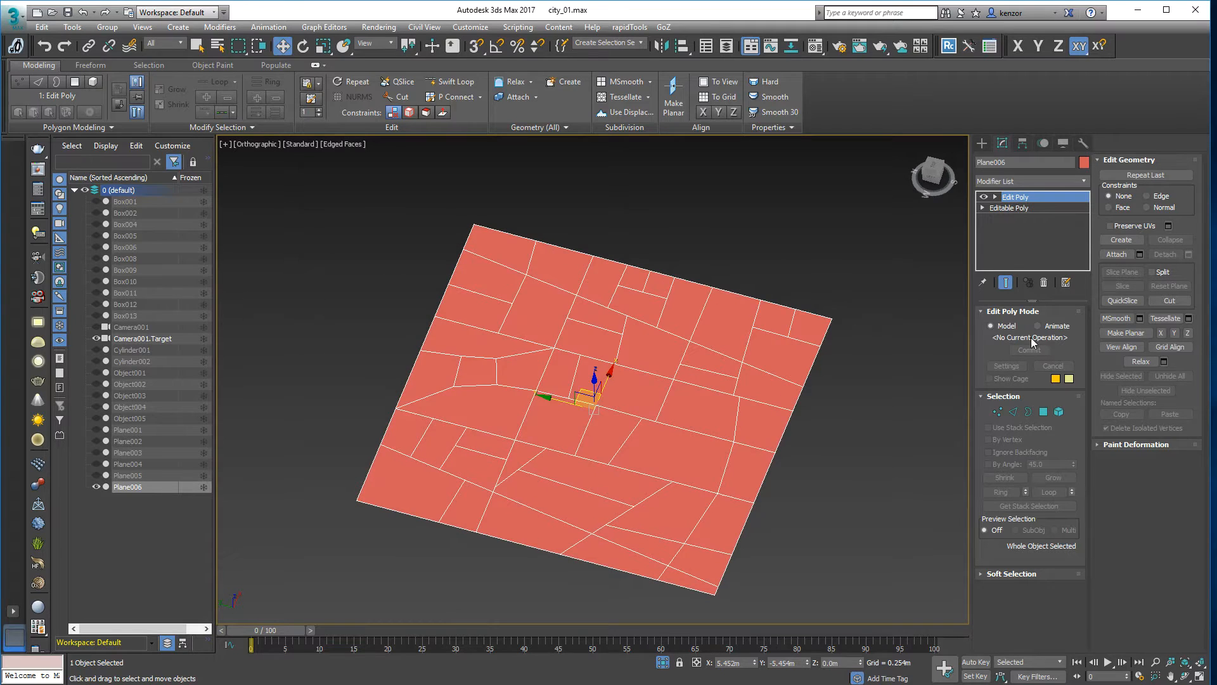
- Marquee-select all 49 faces in Polygon mode and start an Inset with settings
click(1044, 411)
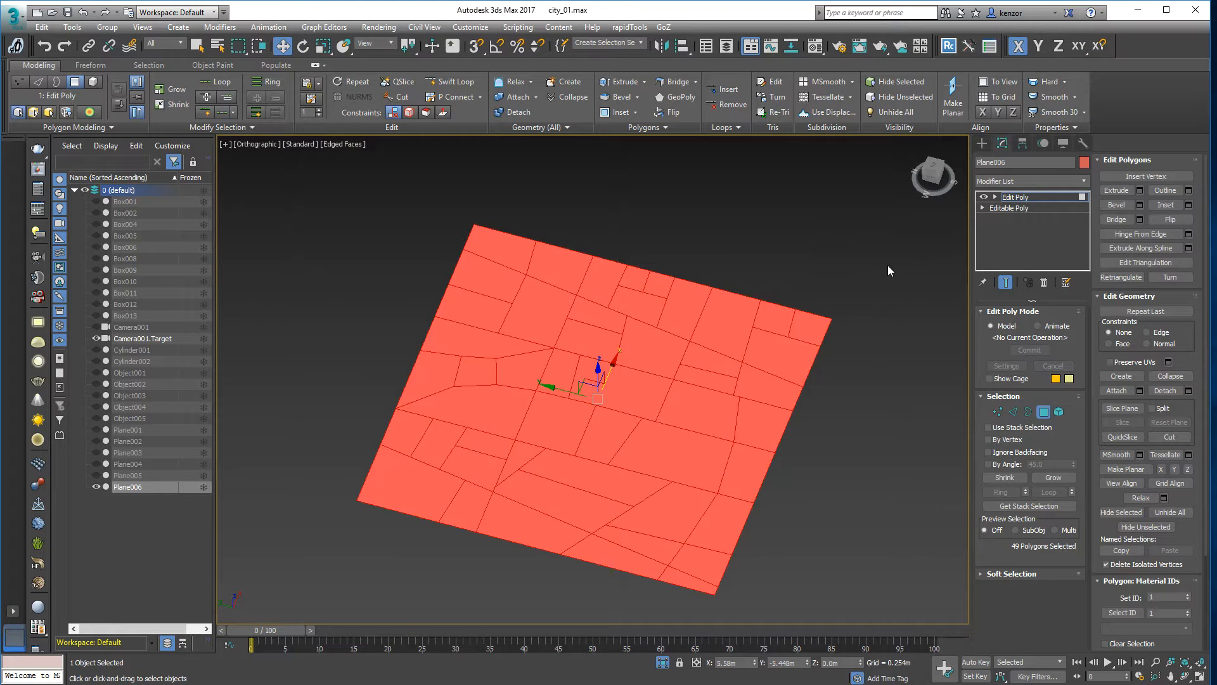
alt+middle_drag(889, 268, 901, 248)
click(900, 248)
drag(332, 214, 858, 572)
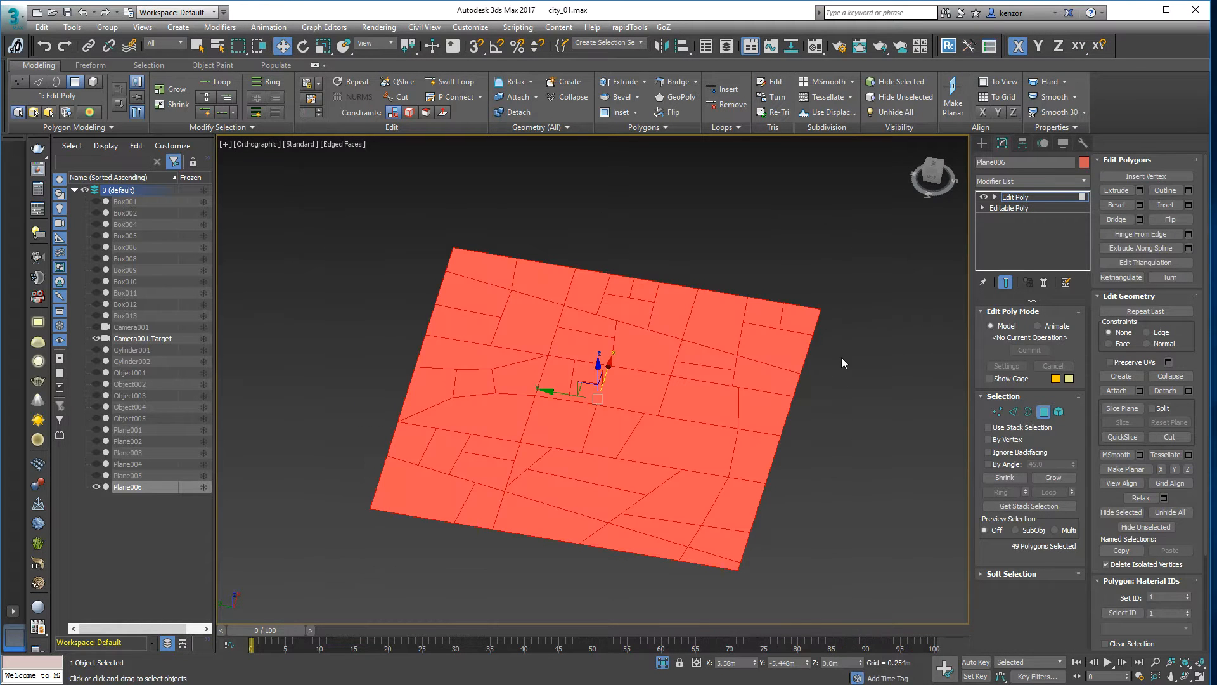
click(636, 112)
click(613, 128)
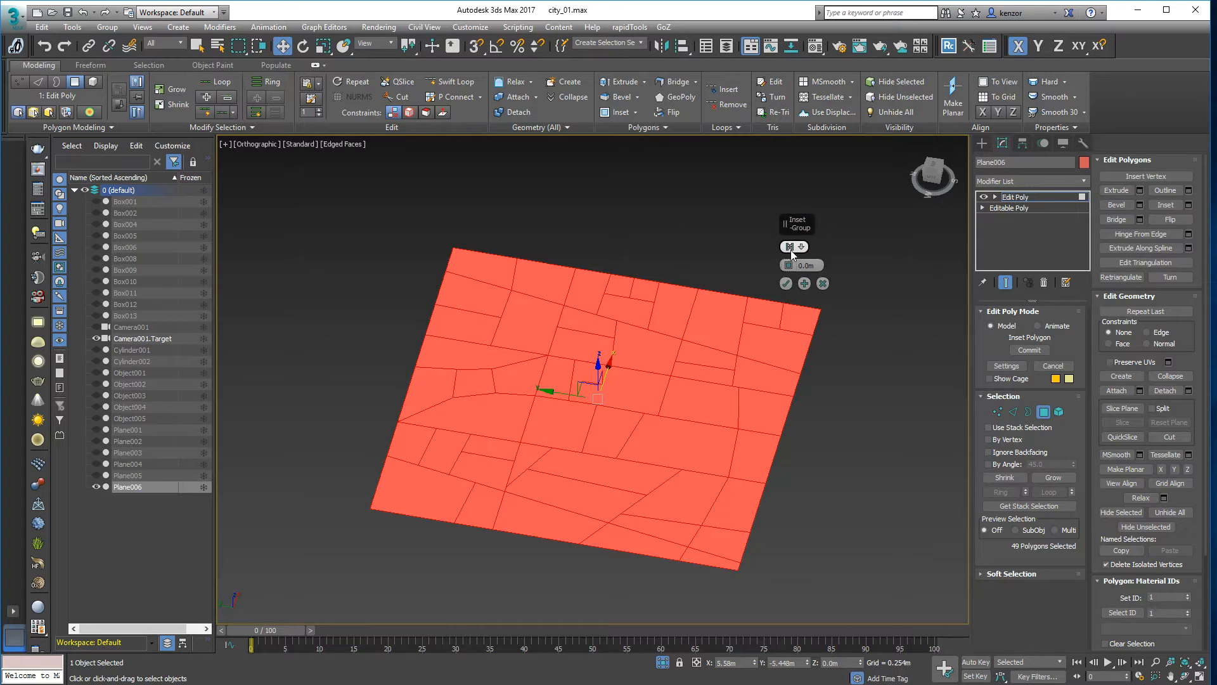
- Inset the lots By Polygon with a 0.03m amount using Apply and Continue
click(800, 247)
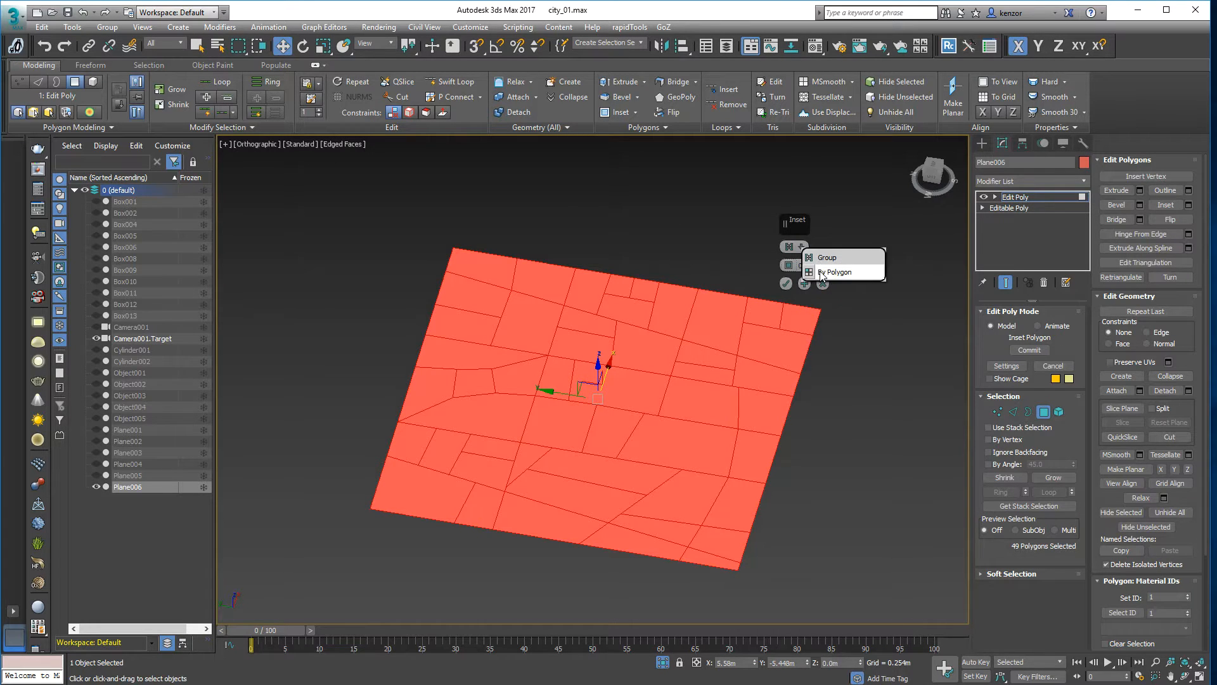
click(822, 273)
drag(790, 272, 789, 265)
alt+middle_drag(586, 253, 650, 235)
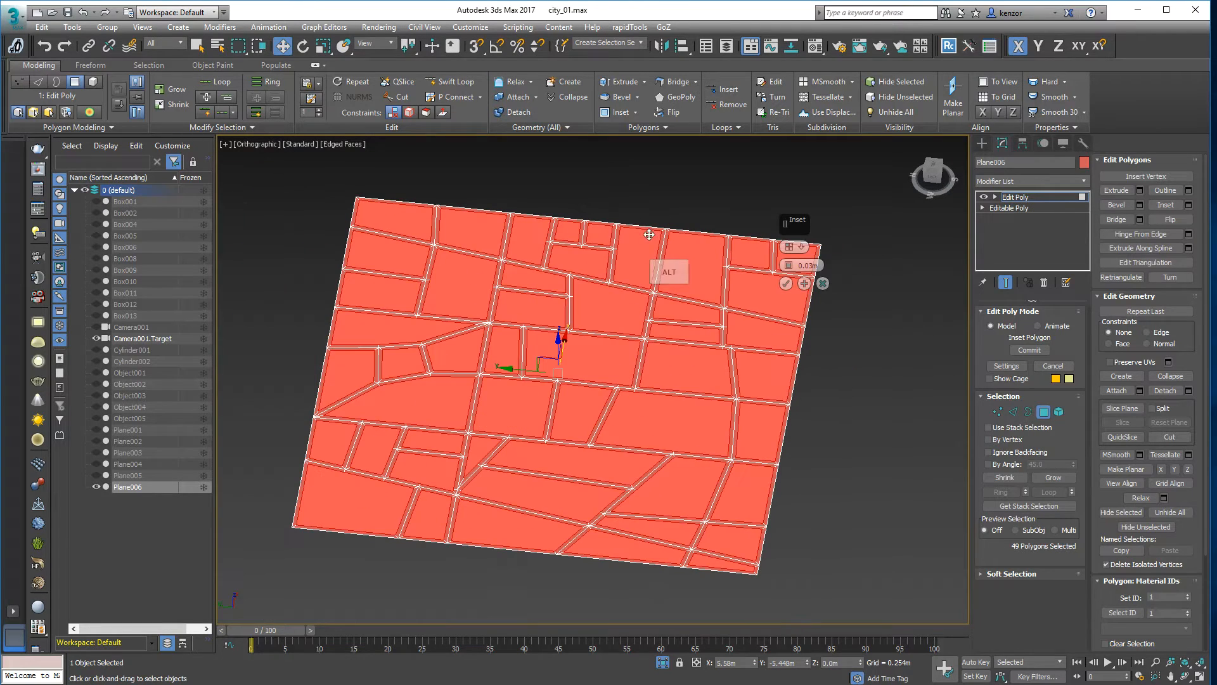
click(803, 283)
- Undo the two extra inset levels, leaving a single 0.03m inset
key(ctrl+z)
key(ctrl+z)
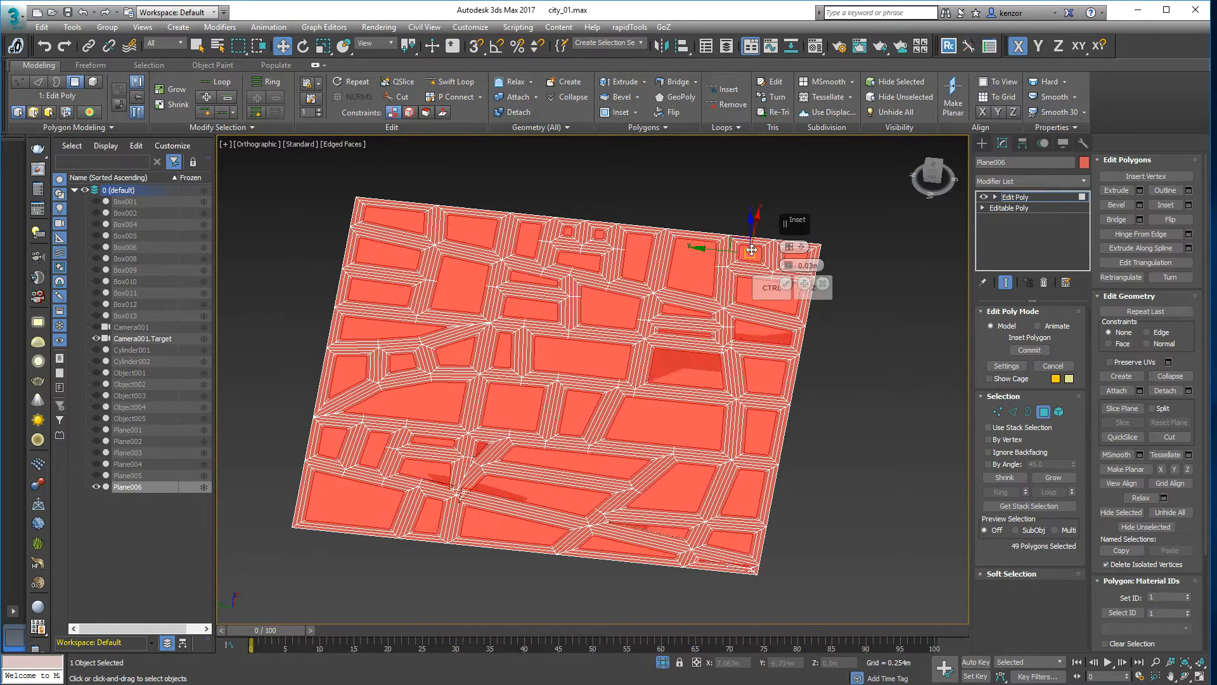
alt+middle_drag(714, 214, 654, 201)
key(ctrl+z)
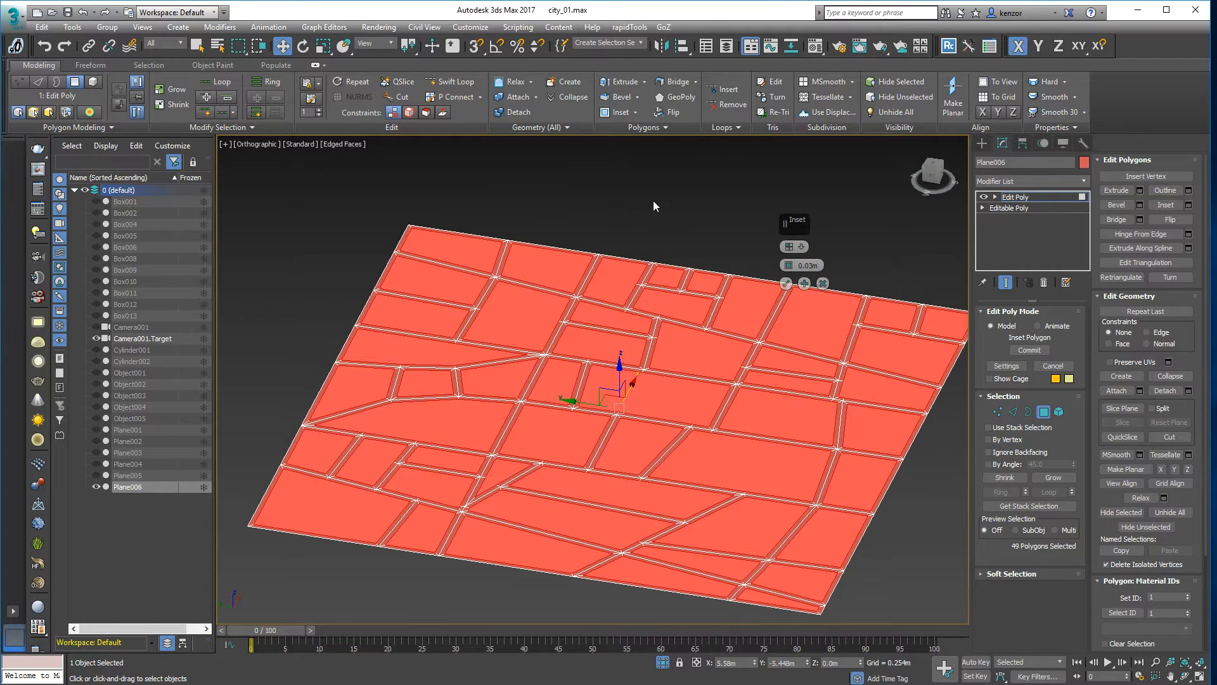
- Commit the inset and extrude the selected lots slightly
click(786, 283)
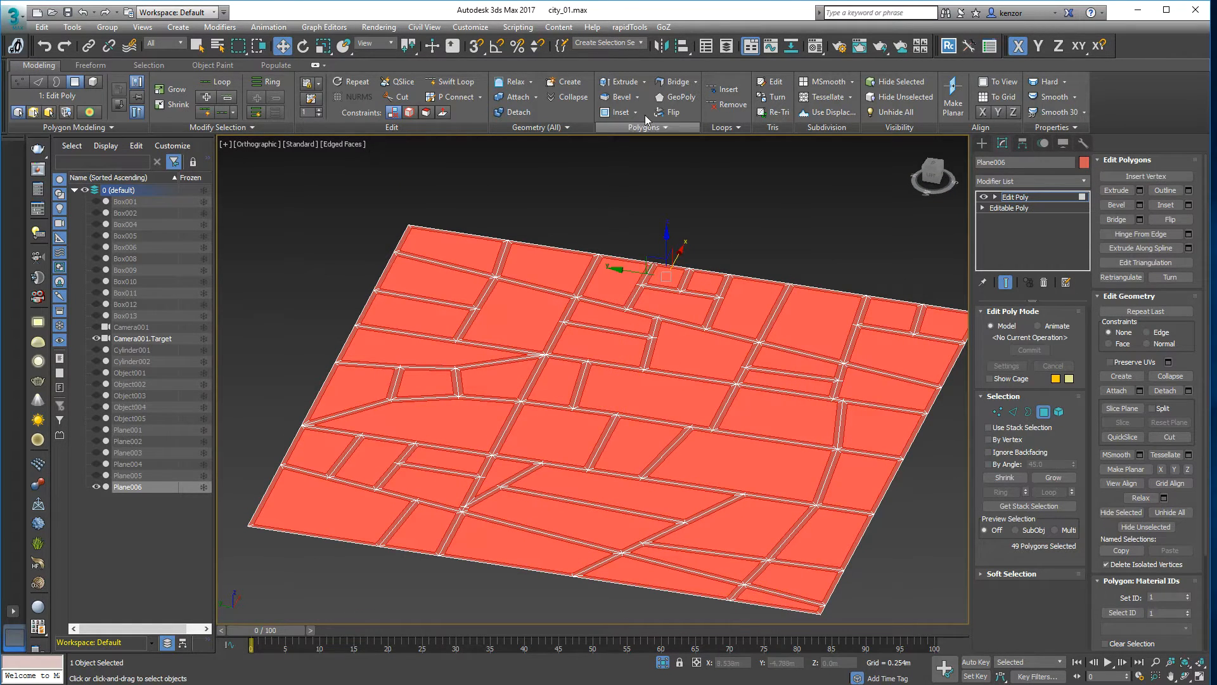
click(620, 82)
scroll(632, 285, up, 5)
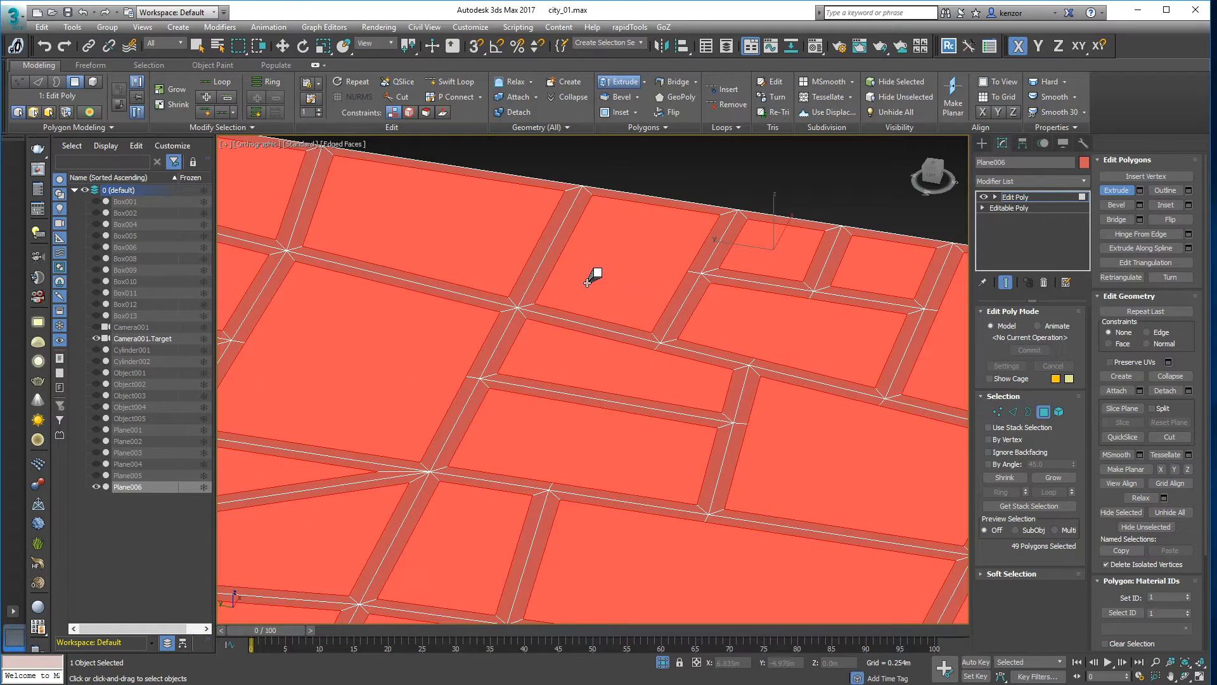
drag(594, 272, 594, 272)
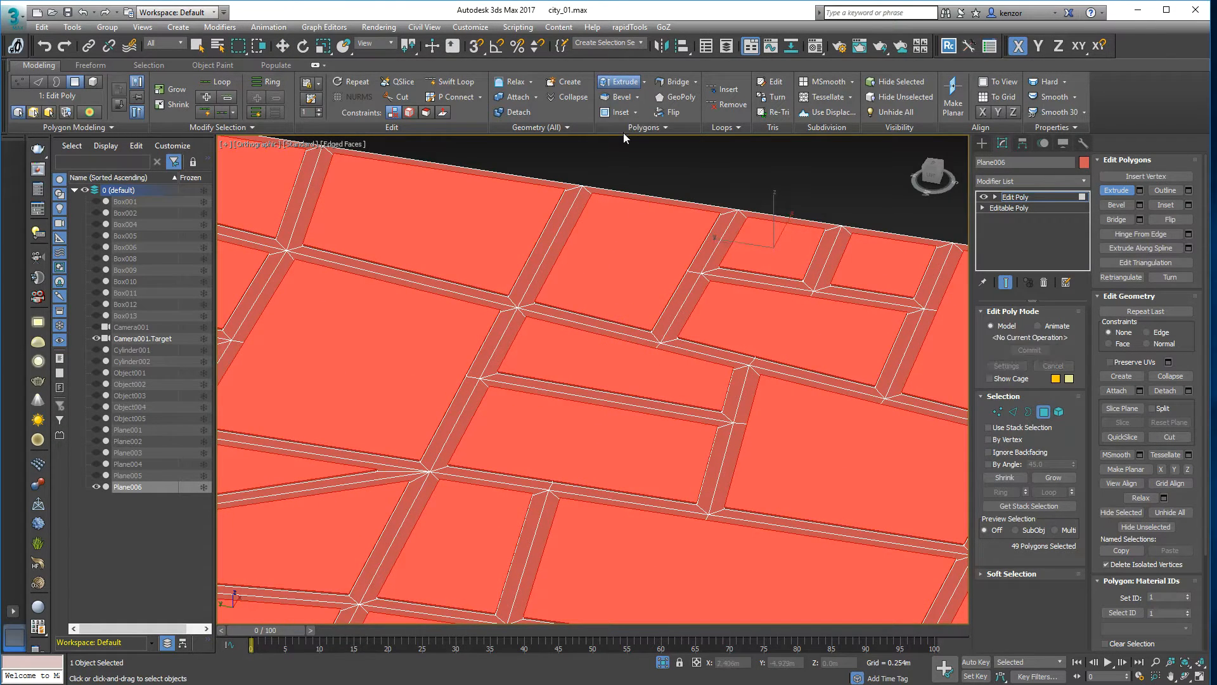
- Inset the lots further to widen the streets
click(622, 112)
drag(638, 235, 635, 248)
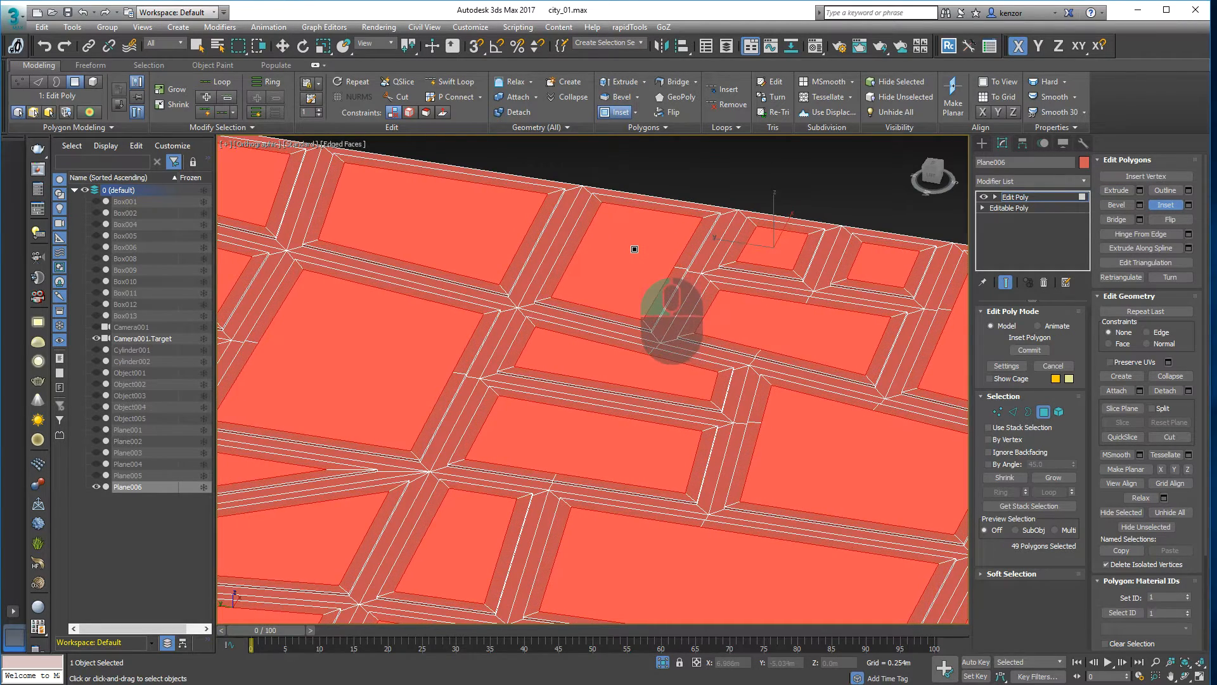
ctrl+alt+middle_drag(639, 221, 637, 277)
- Extrude the 49 lots upward into block buildings, then select all elements
click(616, 84)
drag(643, 277, 644, 201)
alt+middle_drag(634, 228, 698, 393)
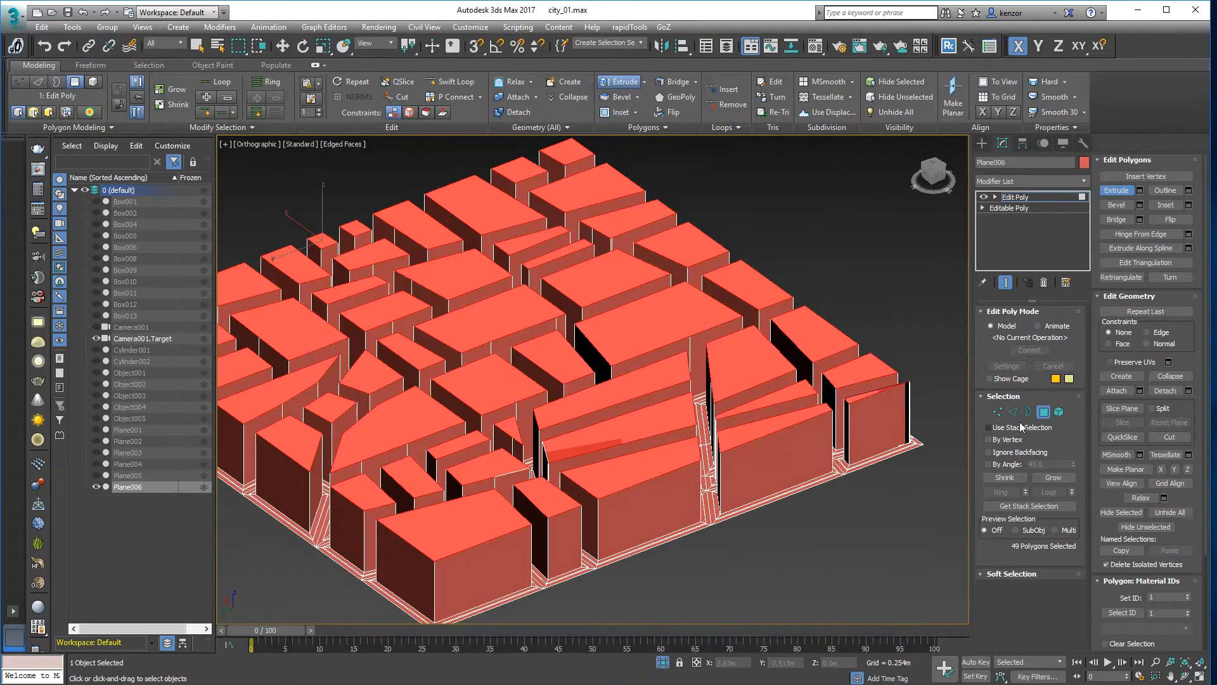
click(1059, 412)
key(ctrl+a)
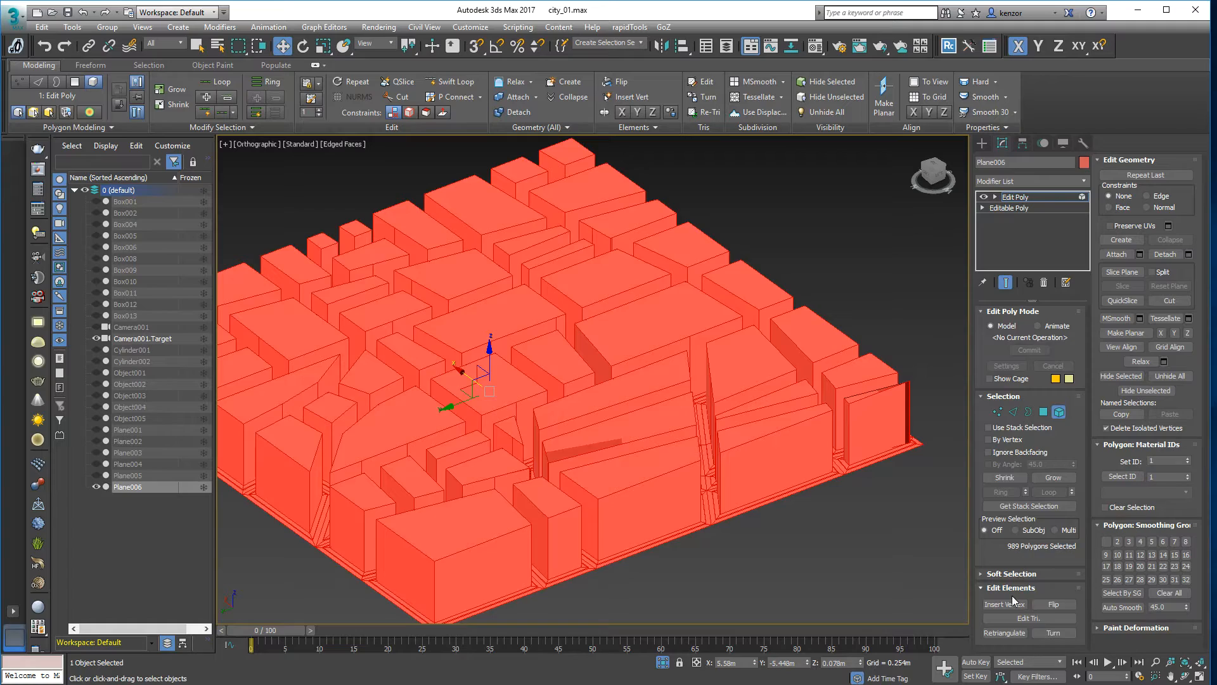
- Retriangulate the blocks, inspect them from several angles, then undo back to the flat inset lots
click(1004, 634)
alt+middle_drag(888, 574, 682, 323)
scroll(684, 372, down, 3)
scroll(687, 348, up, 5)
middle_drag(542, 336, 593, 336)
middle_drag(593, 337, 644, 367)
ctrl+alt+middle_drag(561, 325, 576, 282)
middle_drag(545, 345, 577, 355)
alt+middle_drag(578, 354, 610, 390)
key(ctrl+z)
key(ctrl+z)
key(ctrl+z)
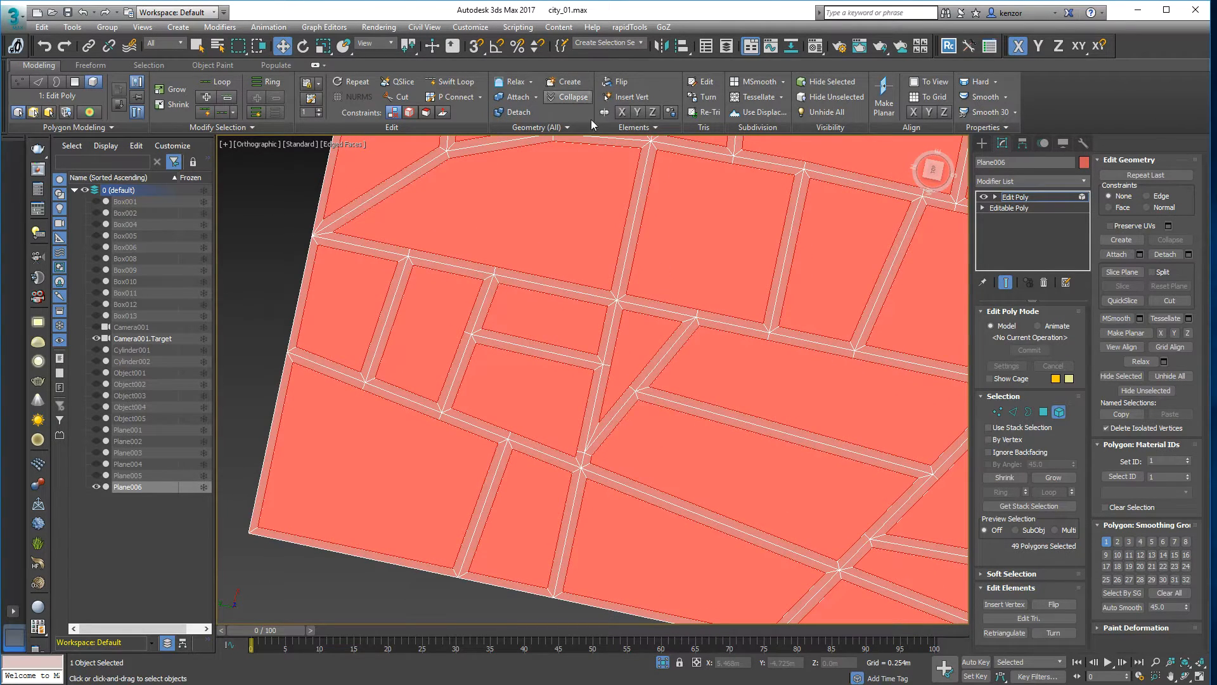
- Inset the lot polygons again to widen the street bands
click(1044, 412)
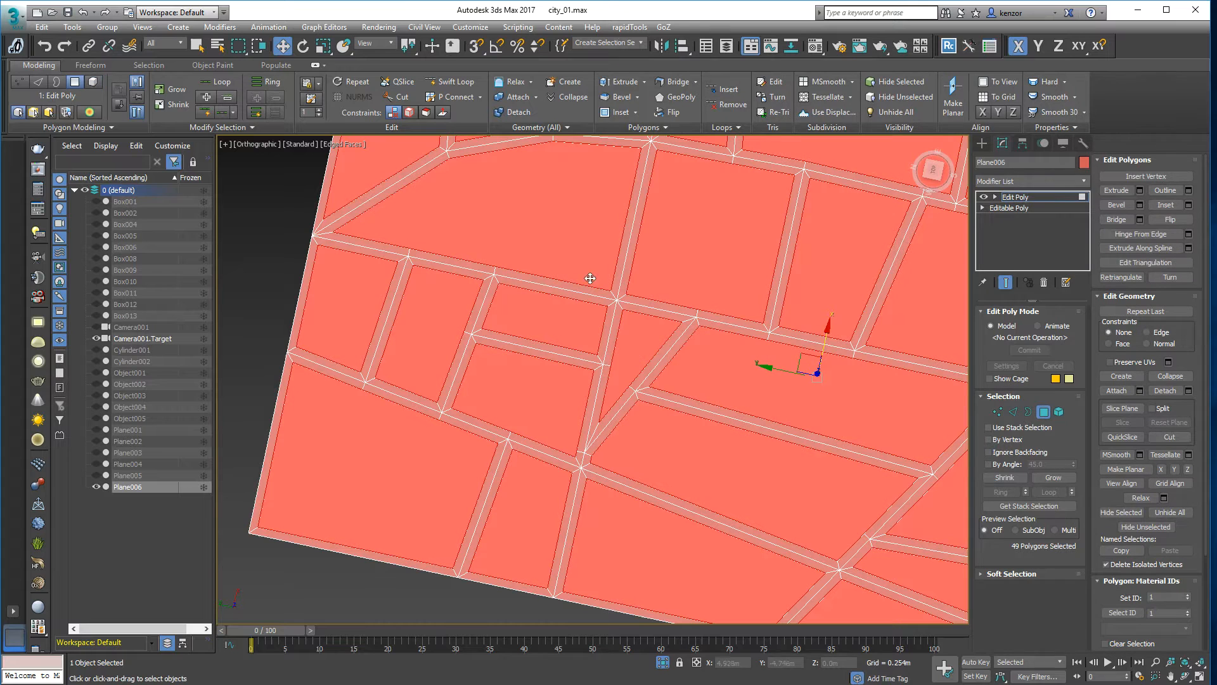
click(620, 113)
drag(543, 380, 542, 388)
right_click(542, 388)
scroll(551, 353, up, 10)
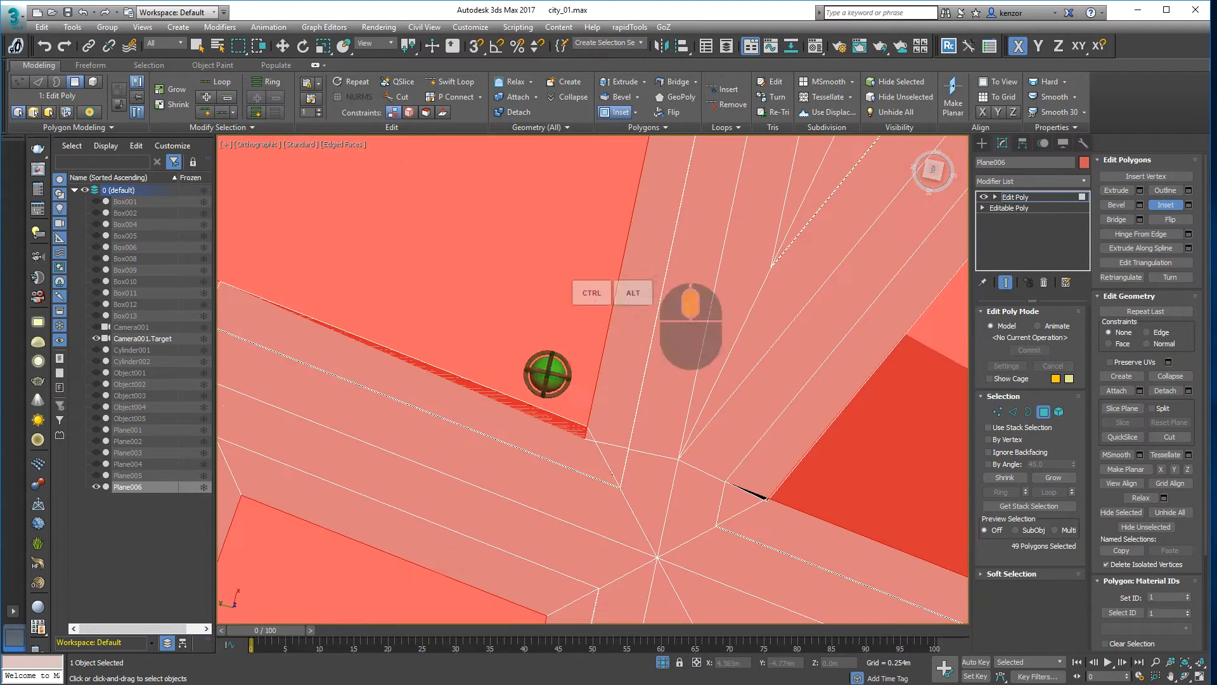
- Weld the two coincident vertex pairs at the gap, then return to Polygon mode
click(1001, 411)
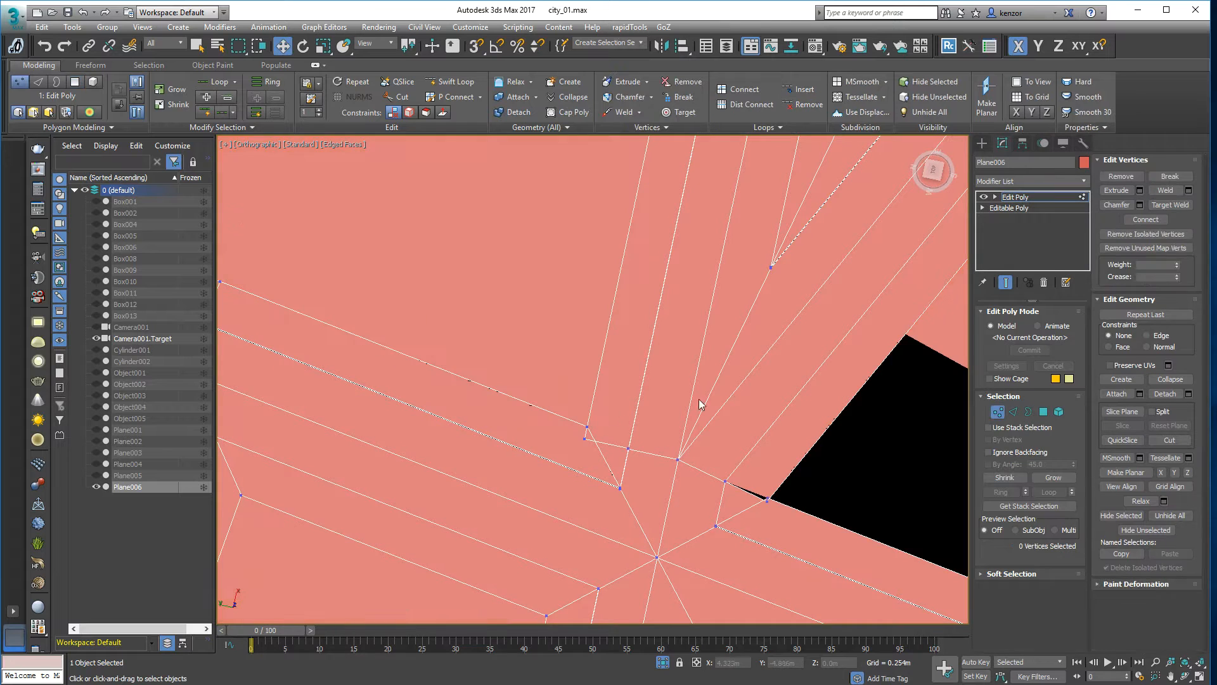
drag(568, 412, 594, 442)
middle_drag(620, 361, 596, 353)
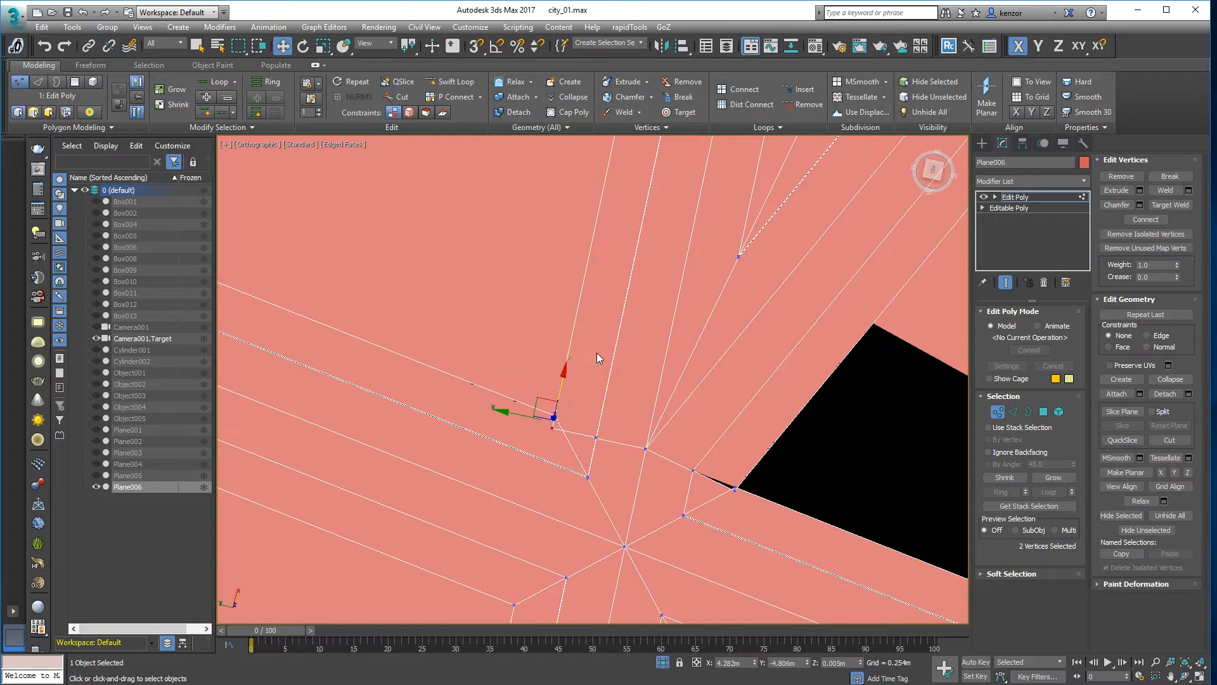
click(621, 111)
drag(734, 485, 747, 495)
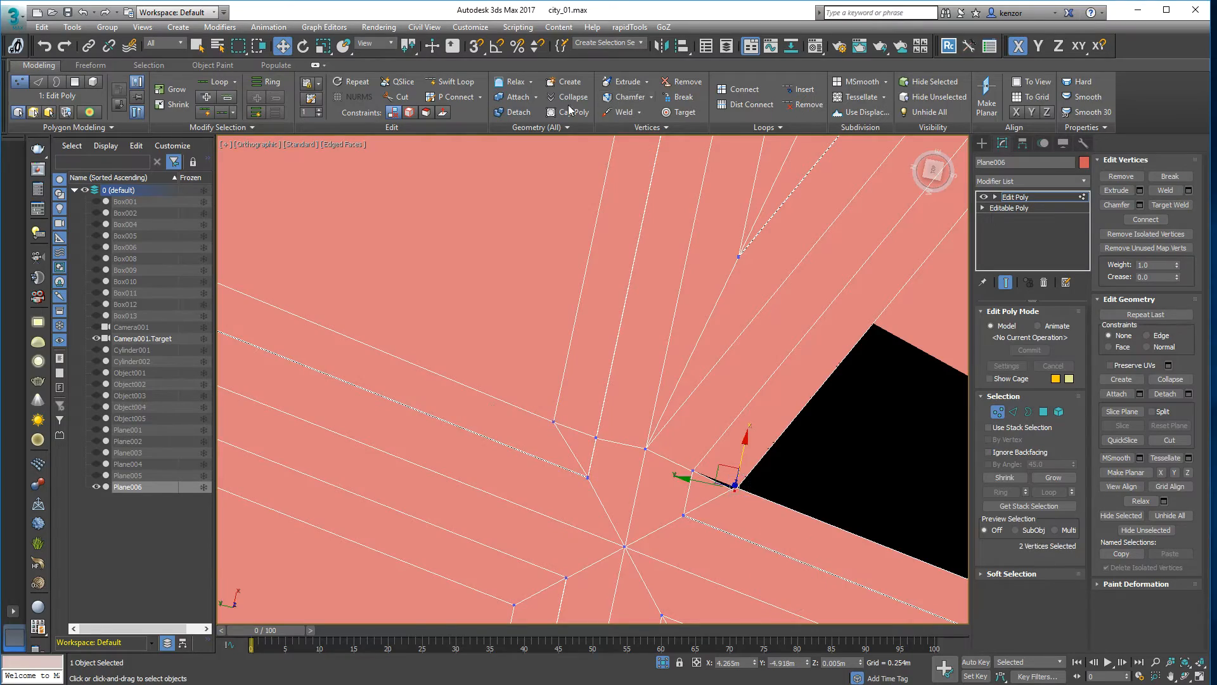
click(607, 111)
scroll(717, 364, down, 6)
alt+middle_drag(704, 436, 811, 398)
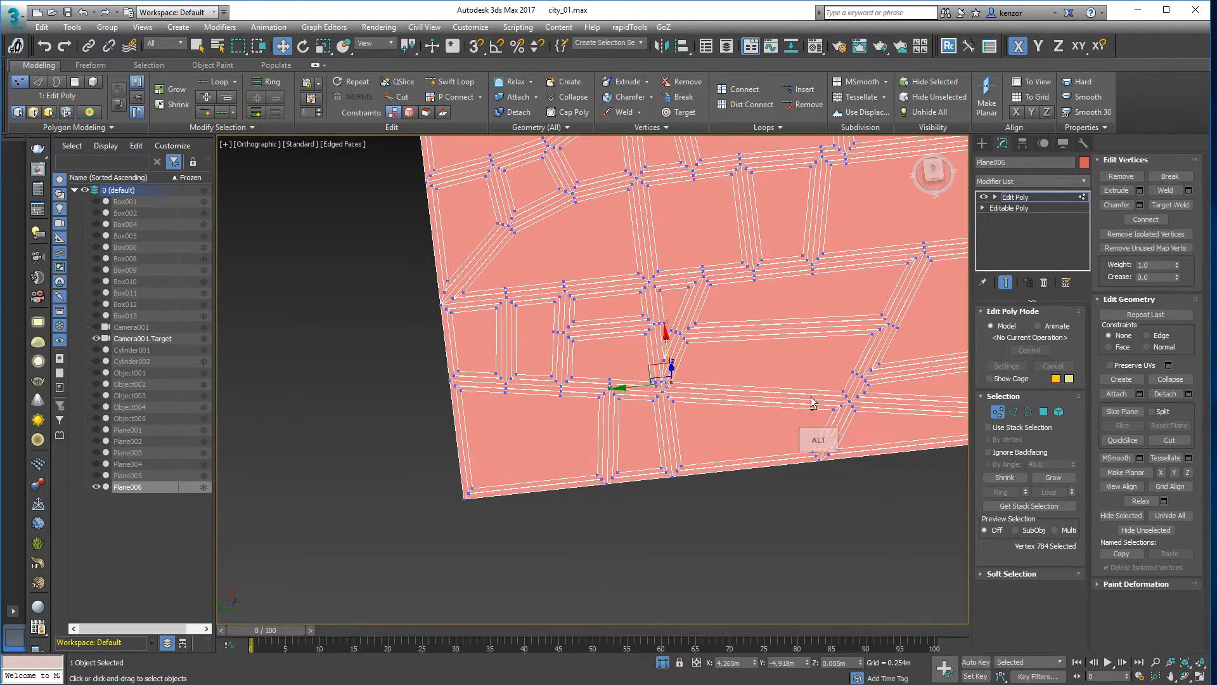
click(1044, 412)
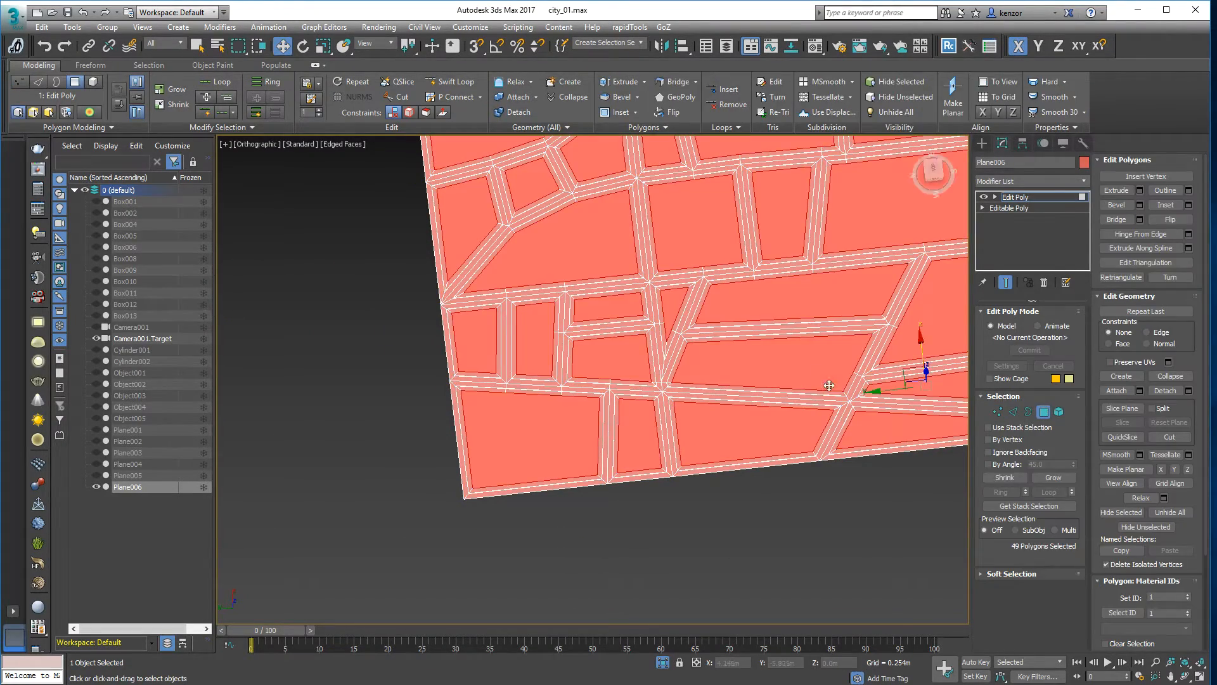
- Tilt the view over the lots, deselect them and activate Move for faces
scroll(720, 417, up, 2)
alt+middle_drag(720, 416, 683, 374)
alt+middle_drag(689, 208, 777, 304)
scroll(900, 308, up, 2)
key(w)
click(949, 347)
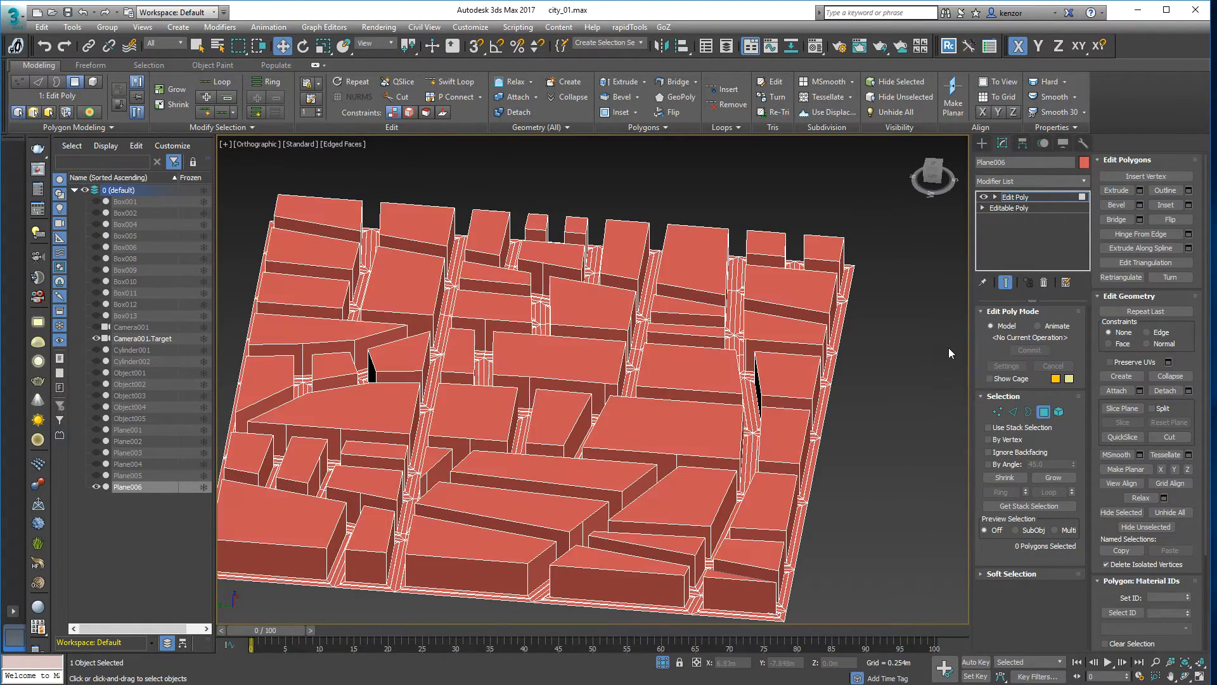
- Raise or lower several individual rooftops near the centre and lower left to vary heights
click(683, 365)
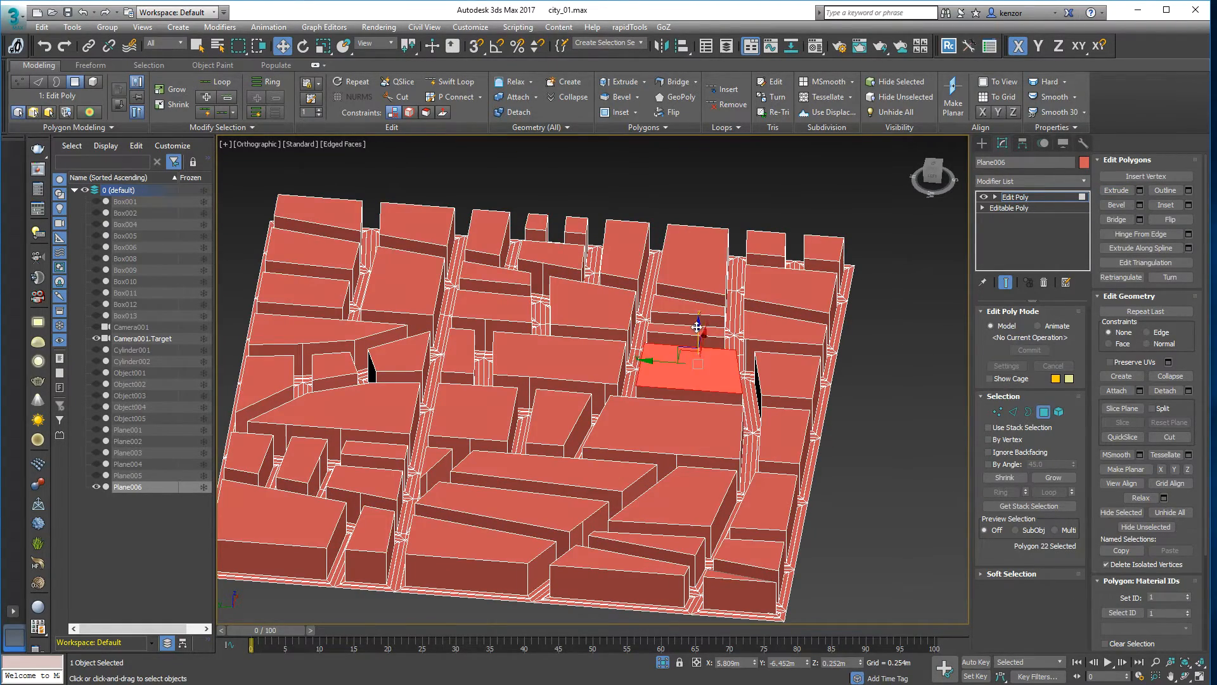
alt+middle_drag(688, 355, 694, 336)
drag(697, 313, 697, 310)
click(665, 394)
drag(652, 371, 652, 380)
click(563, 433)
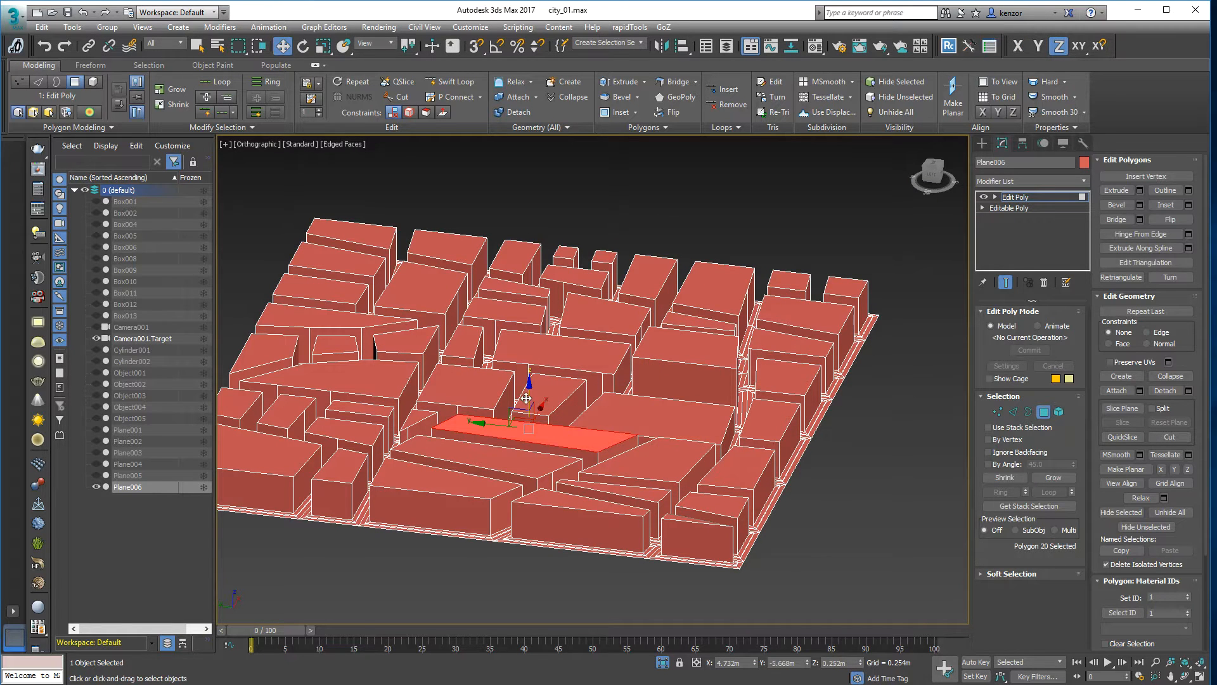
drag(527, 401, 527, 382)
click(476, 436)
drag(495, 424, 490, 386)
- Pull one rooftop up into a tall tower and raise its neighbour
click(553, 347)
drag(556, 317, 556, 184)
alt+middle_drag(571, 279, 653, 348)
click(653, 348)
drag(653, 348, 653, 326)
alt+middle_drag(653, 327, 660, 285)
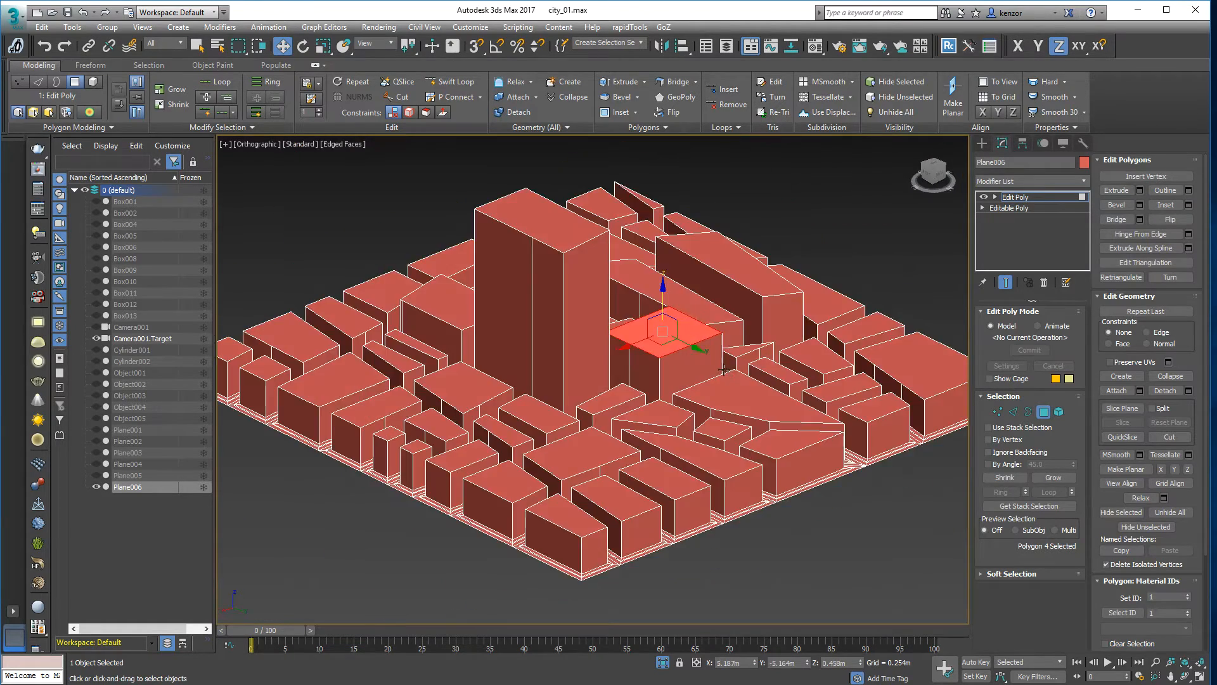
- Raise two more front-row rooftops and view the city from nearly top-down
click(736, 387)
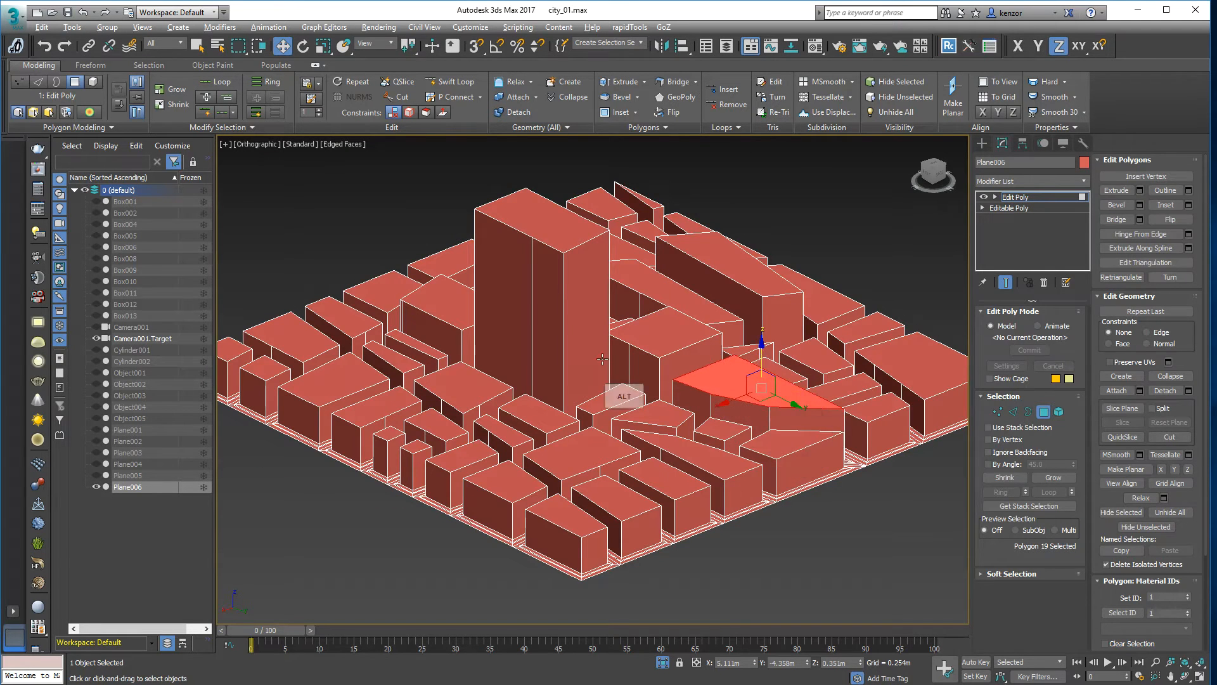
alt+middle_drag(760, 373, 764, 343)
click(574, 438)
drag(564, 406, 564, 393)
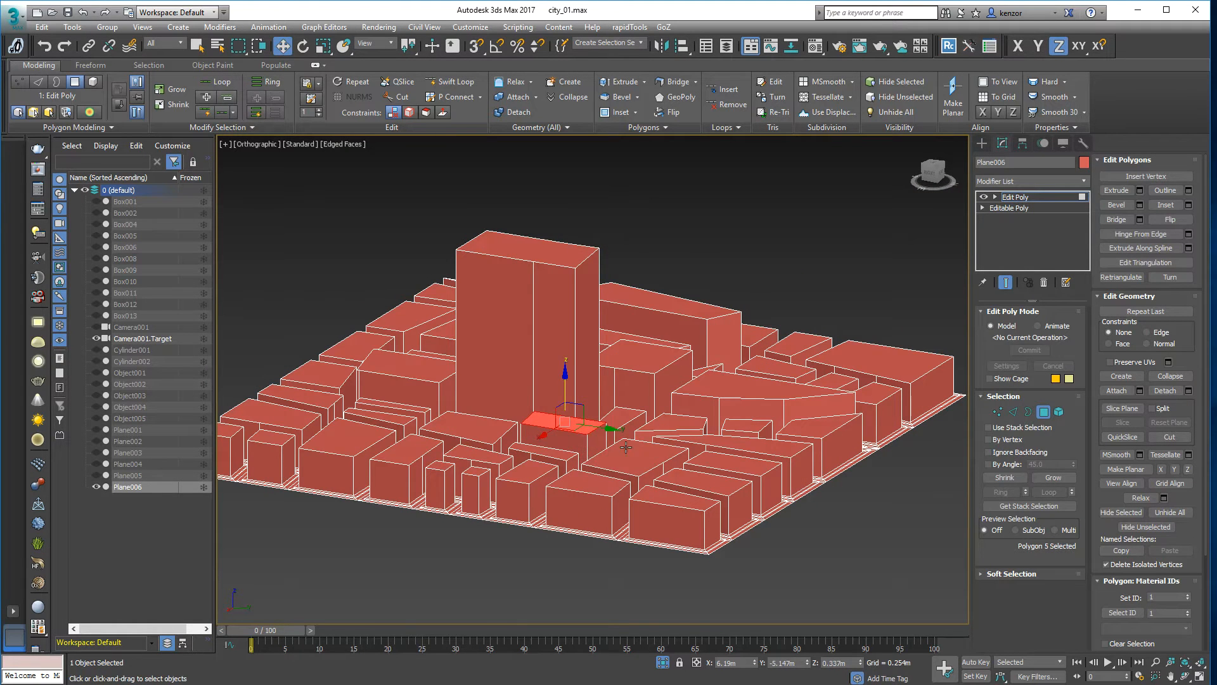
click(629, 450)
drag(631, 427, 630, 409)
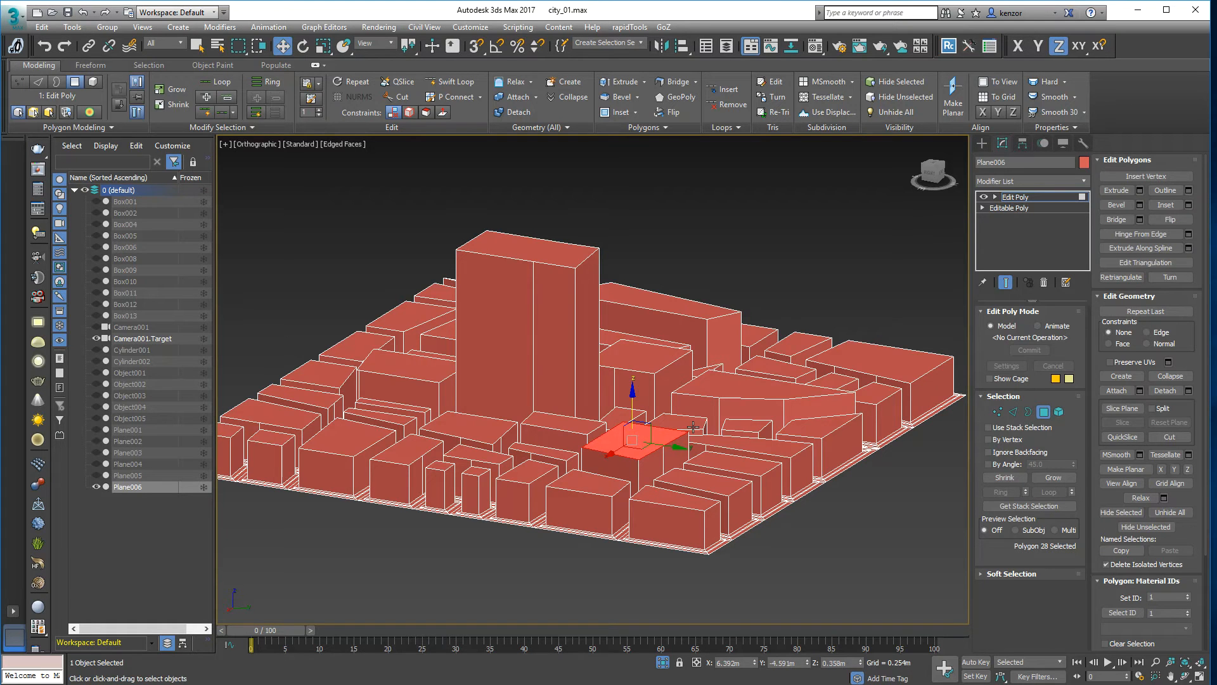
alt+middle_drag(719, 253, 613, 289)
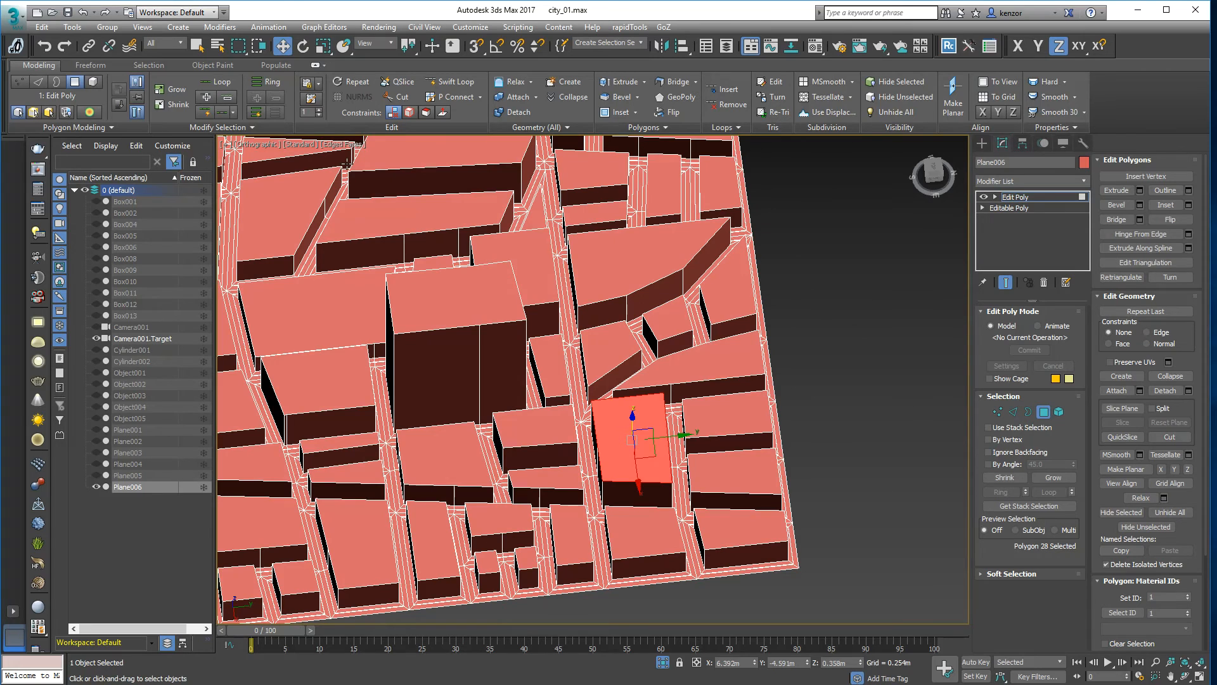